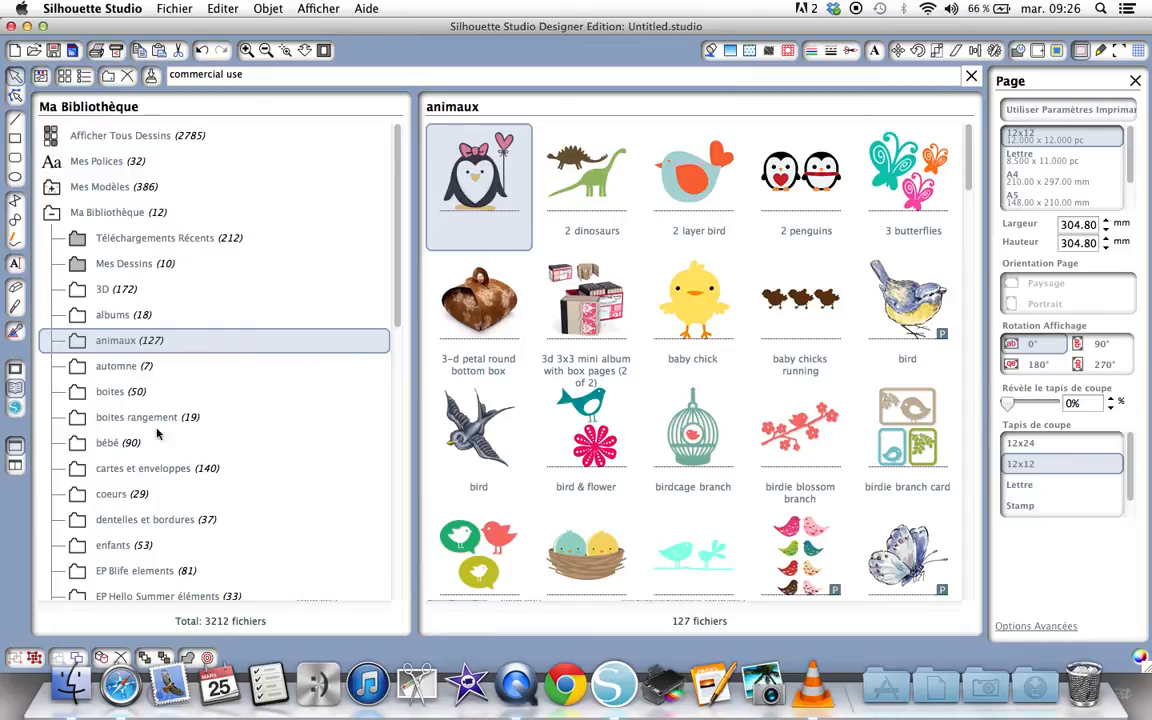
# Step: Insert the "3d lace party favor box" design from the "boites" library folder and shift it up and right on the mat
pyautogui.click(114, 393)
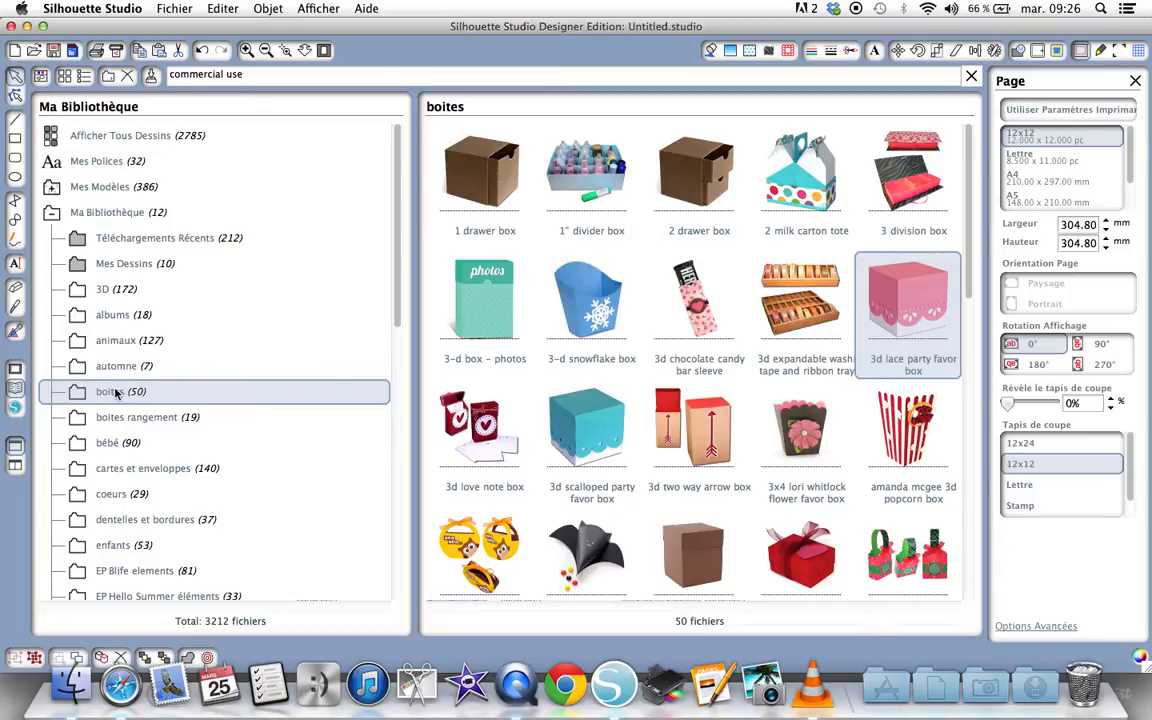
pyautogui.doubleClick(913, 304)
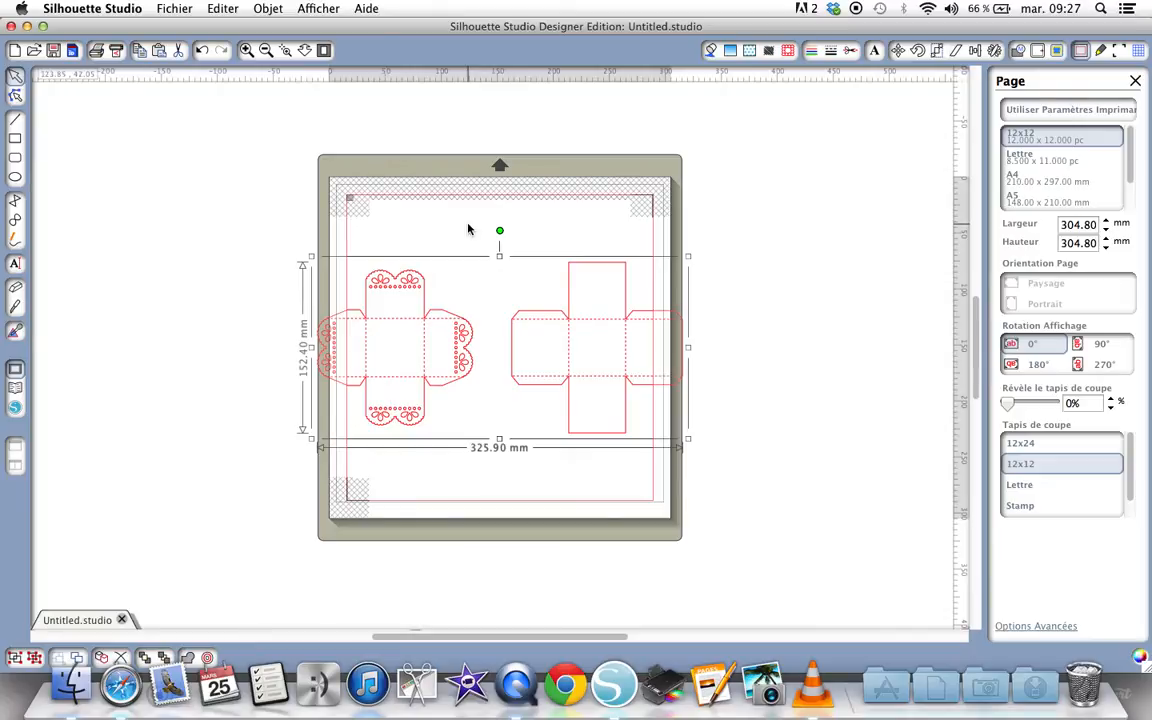
pyautogui.moveTo(555, 327); pyautogui.dragTo(640, 285)
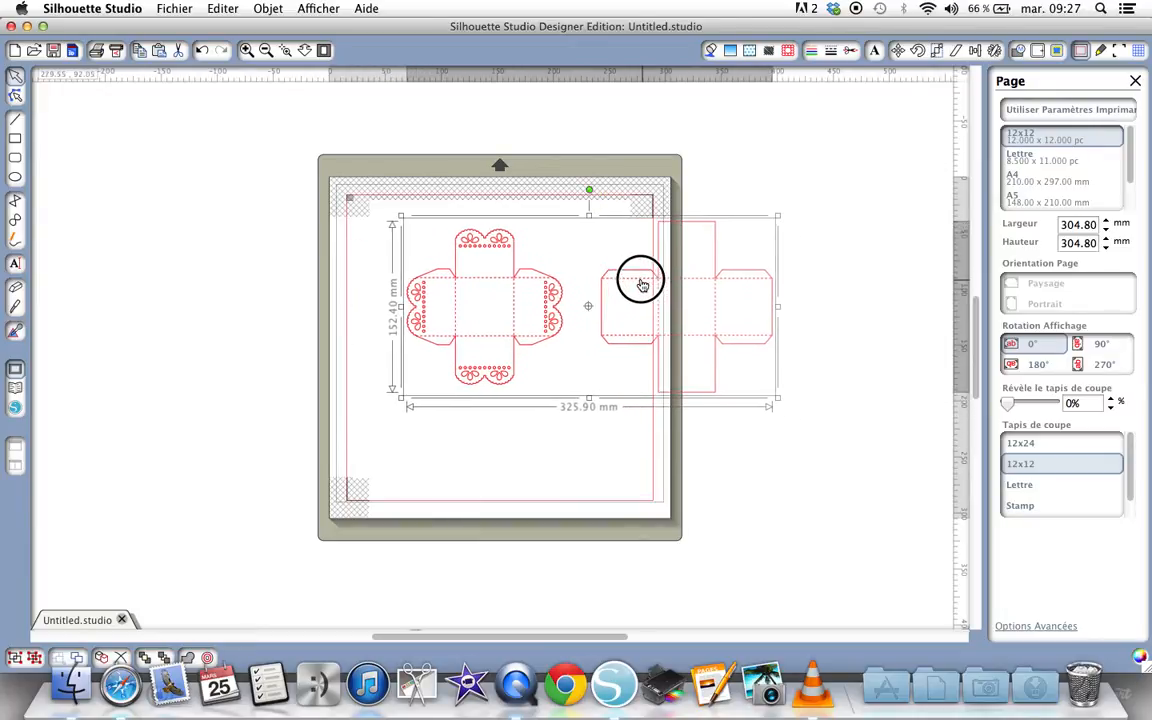
pyautogui.click(246, 50)
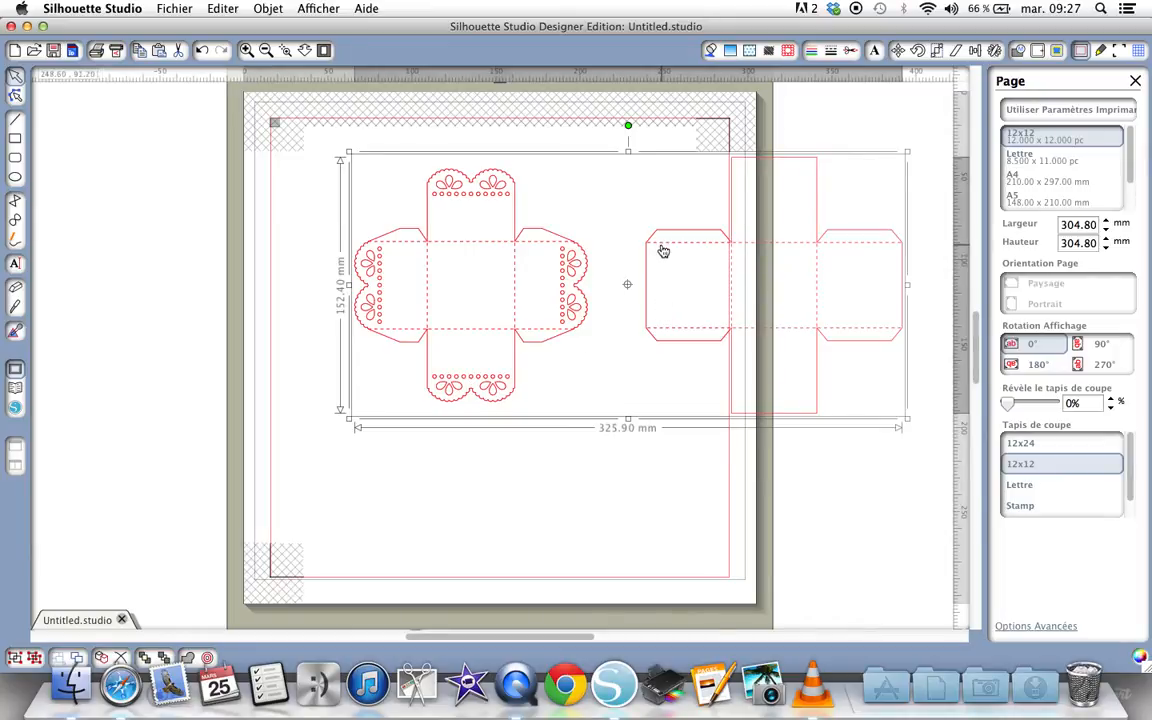
# Step: Ungroup the favor box design so its lace lid and plain base are separate pieces
pyautogui.click(180, 10)
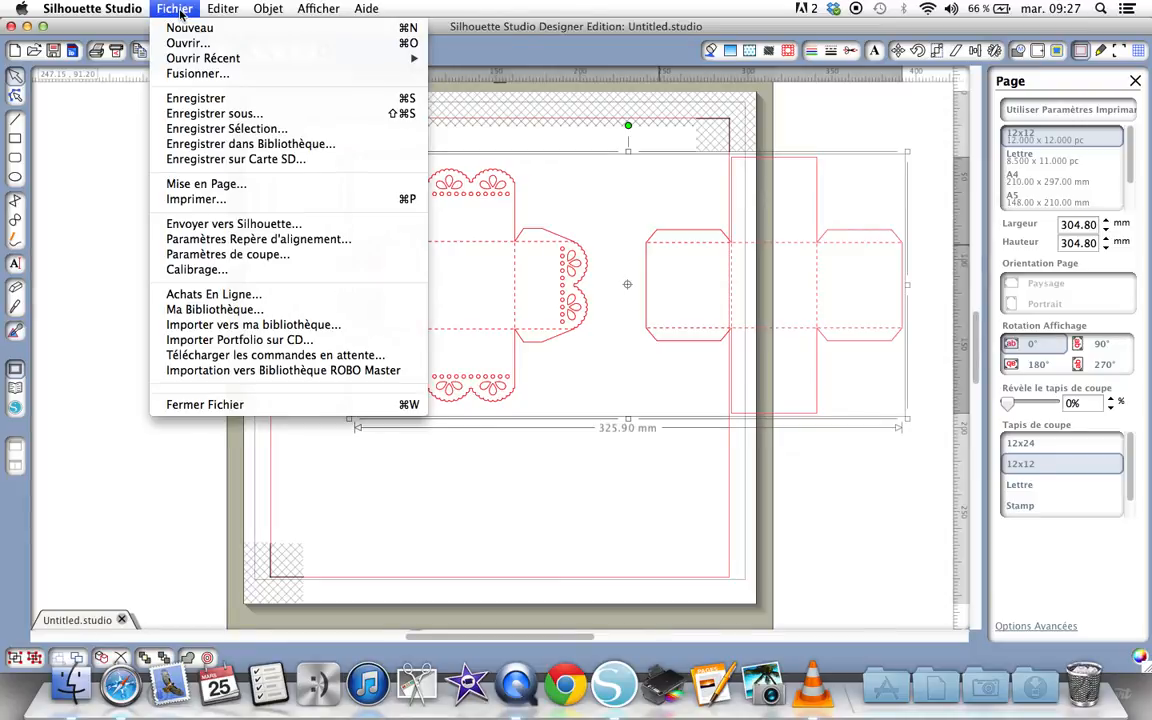
pyautogui.click(181, 13)
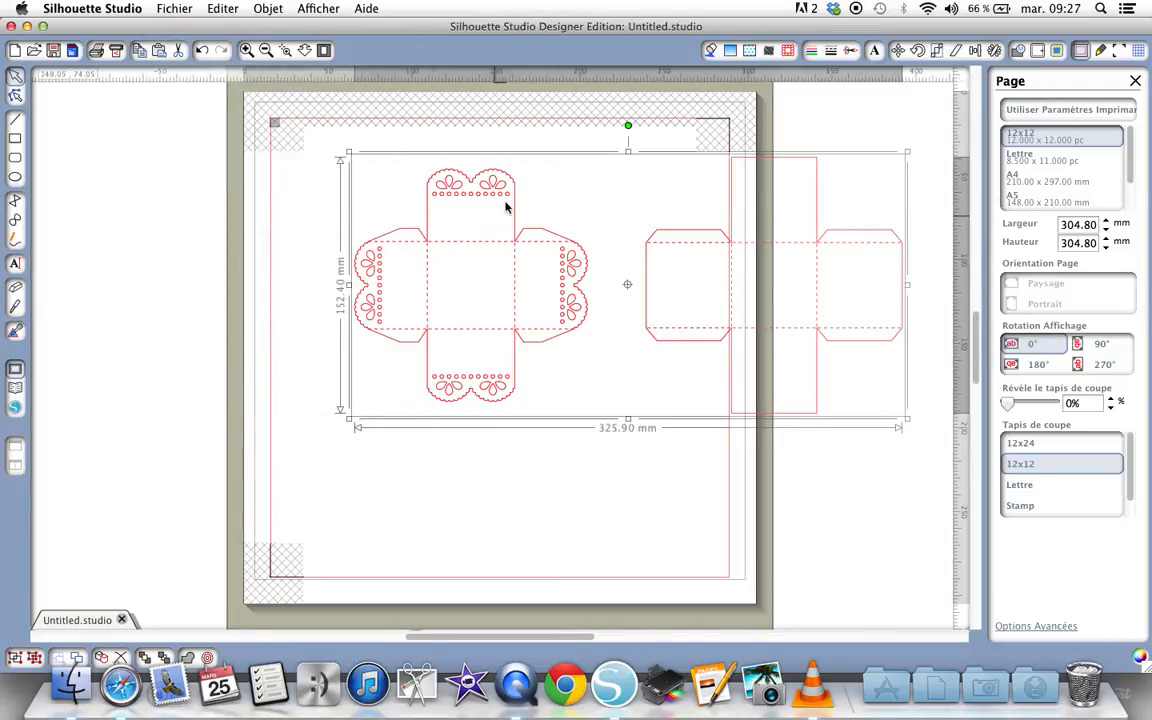
pyautogui.rightClick(511, 203)
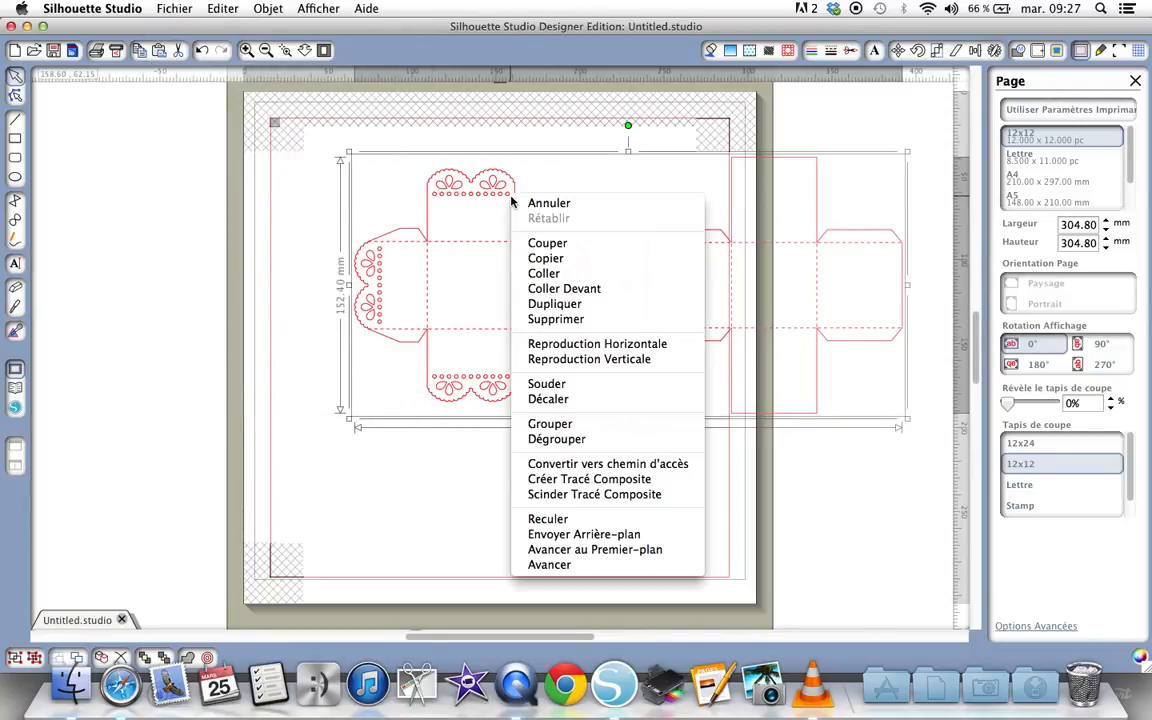
pyautogui.click(540, 441)
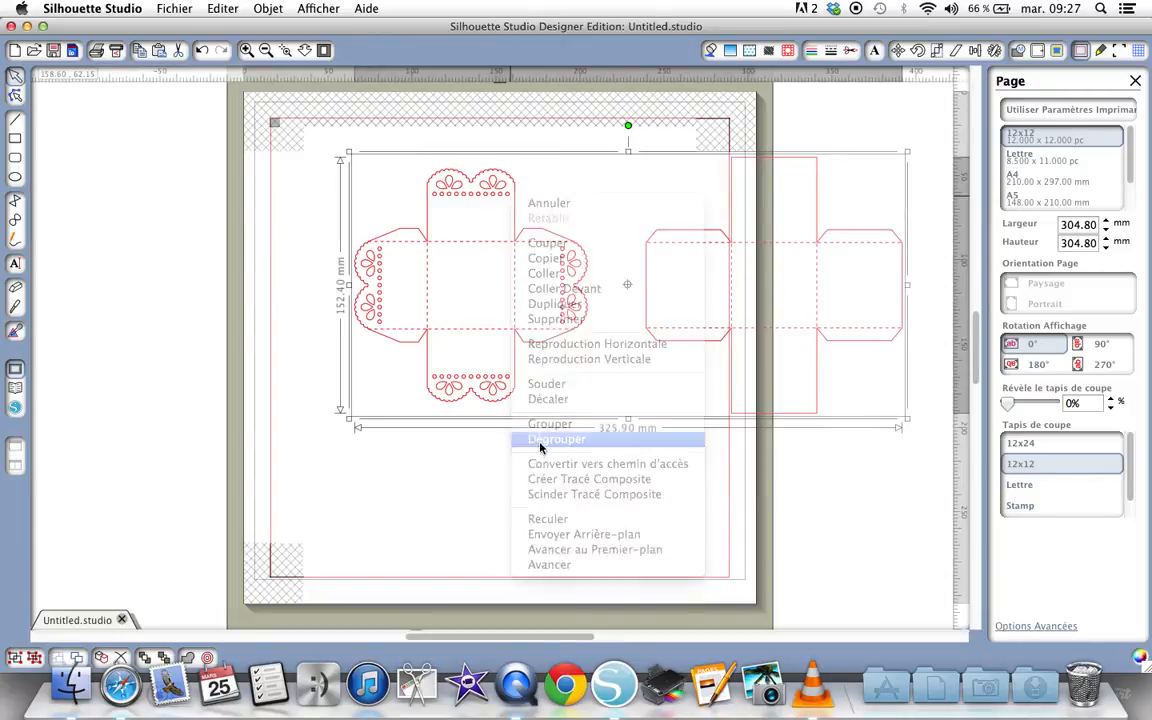
pyautogui.click(550, 508)
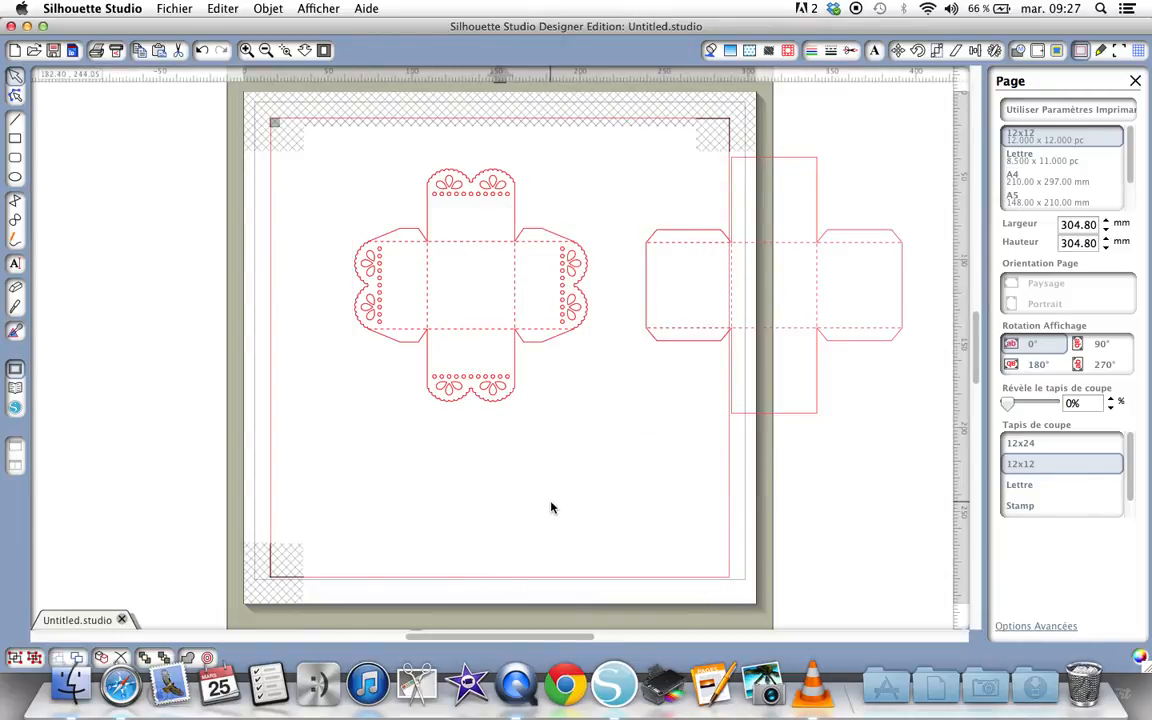
# Step: Move one plain base piece off the mat to the right and delete the overlapping plain piece left at the mat's edge
pyautogui.click(678, 237)
pyautogui.moveTo(678, 237); pyautogui.dragTo(921, 218)
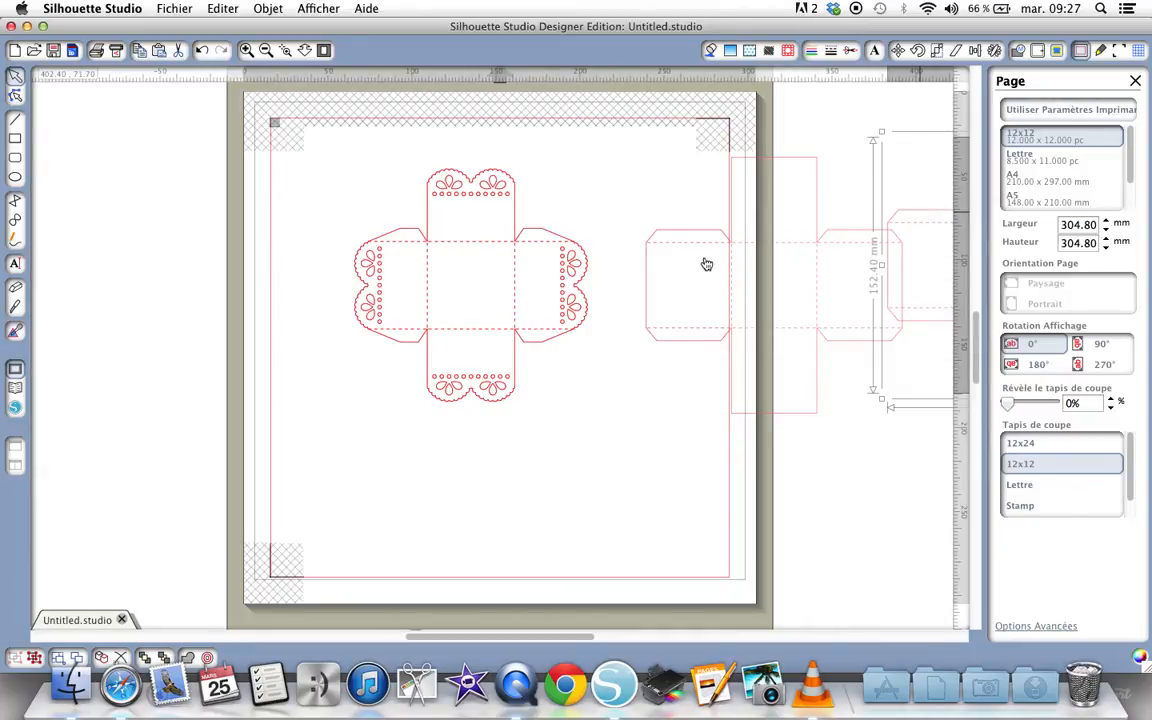
pyautogui.click(426, 333)
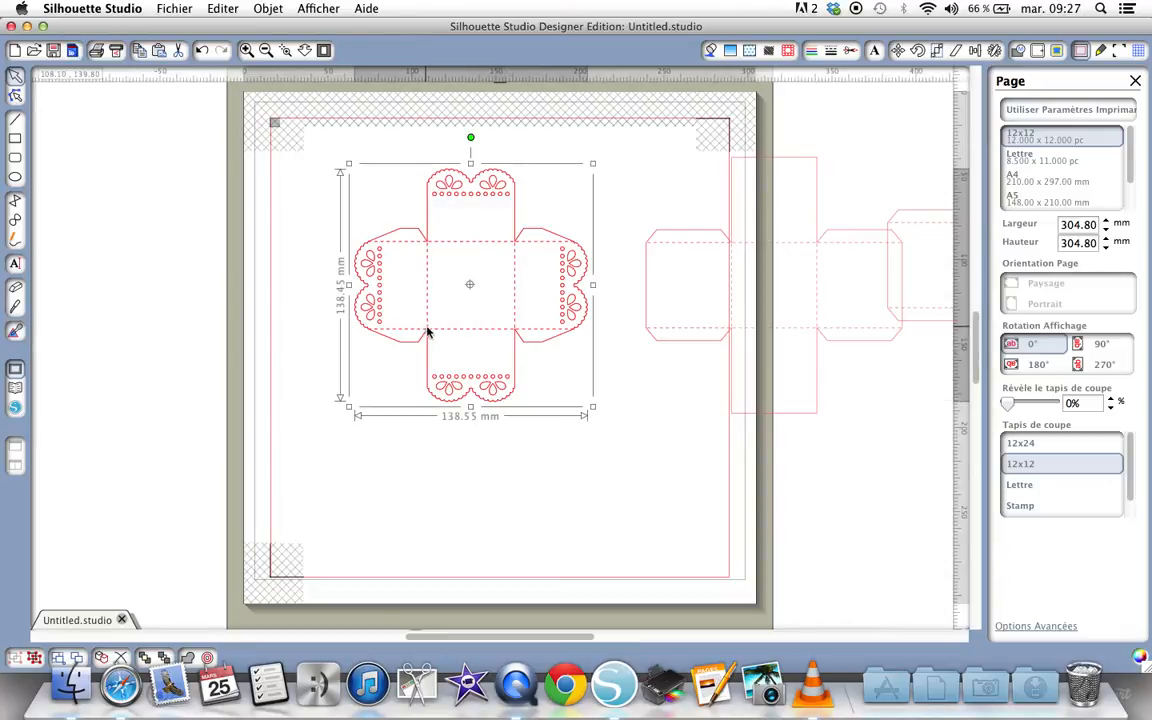
pyautogui.click(668, 239)
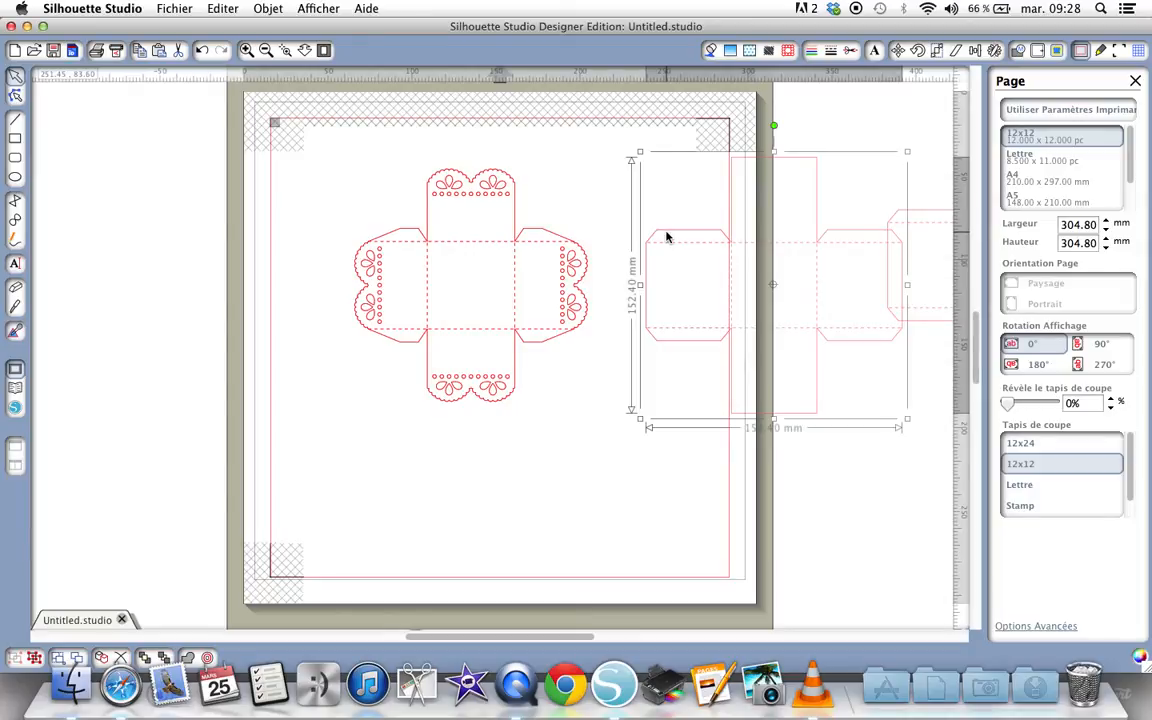
pyautogui.press('Delete')
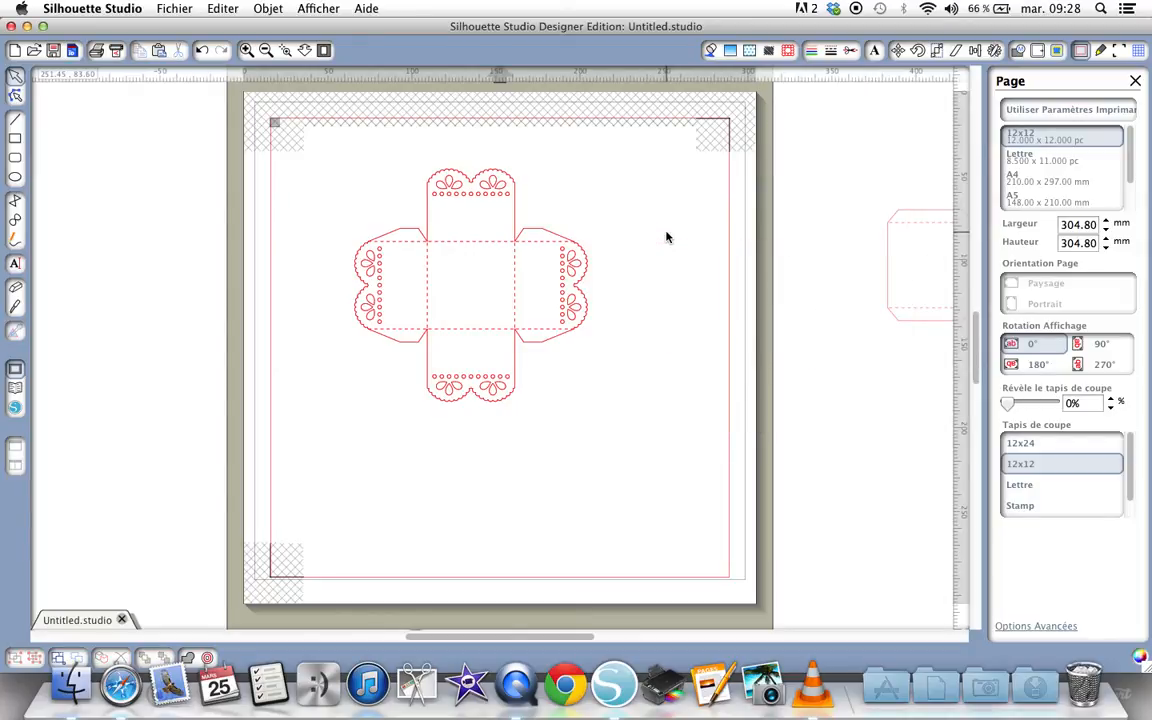
# Step: Enlarge the lace lid and plain base together proportionally to an overall width of about 660 mm
pyautogui.click(498, 181)
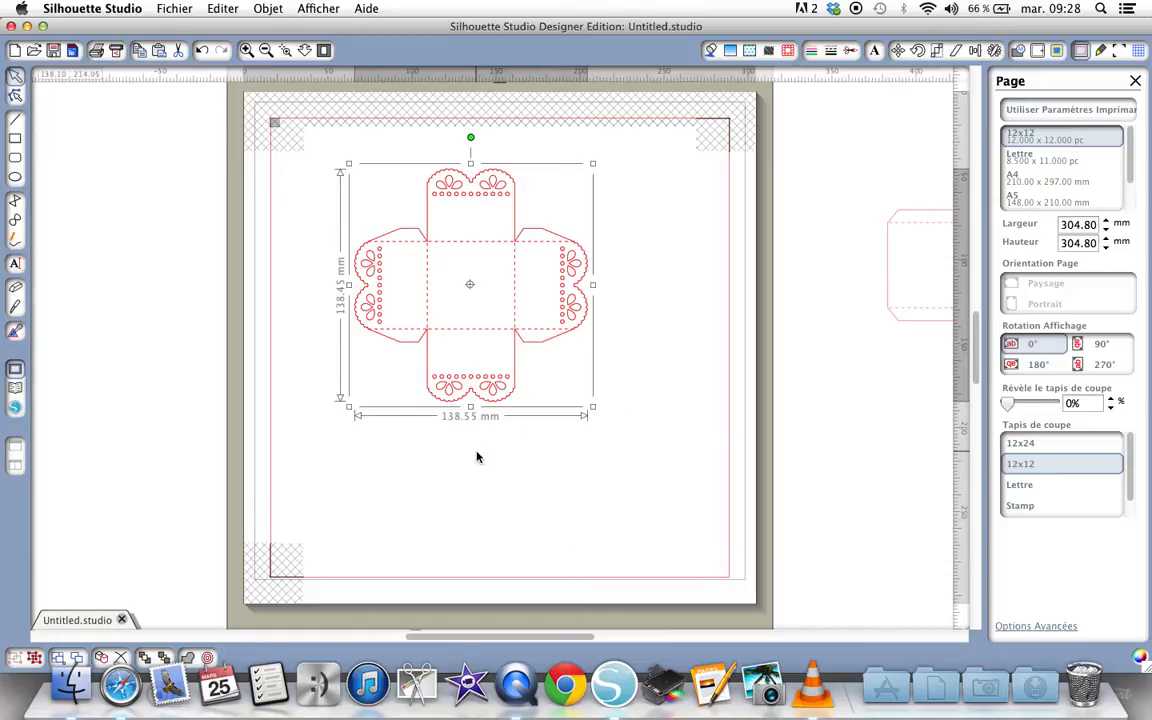
pyautogui.keyDown('shift'); pyautogui.click(925, 216); pyautogui.keyUp('shift')
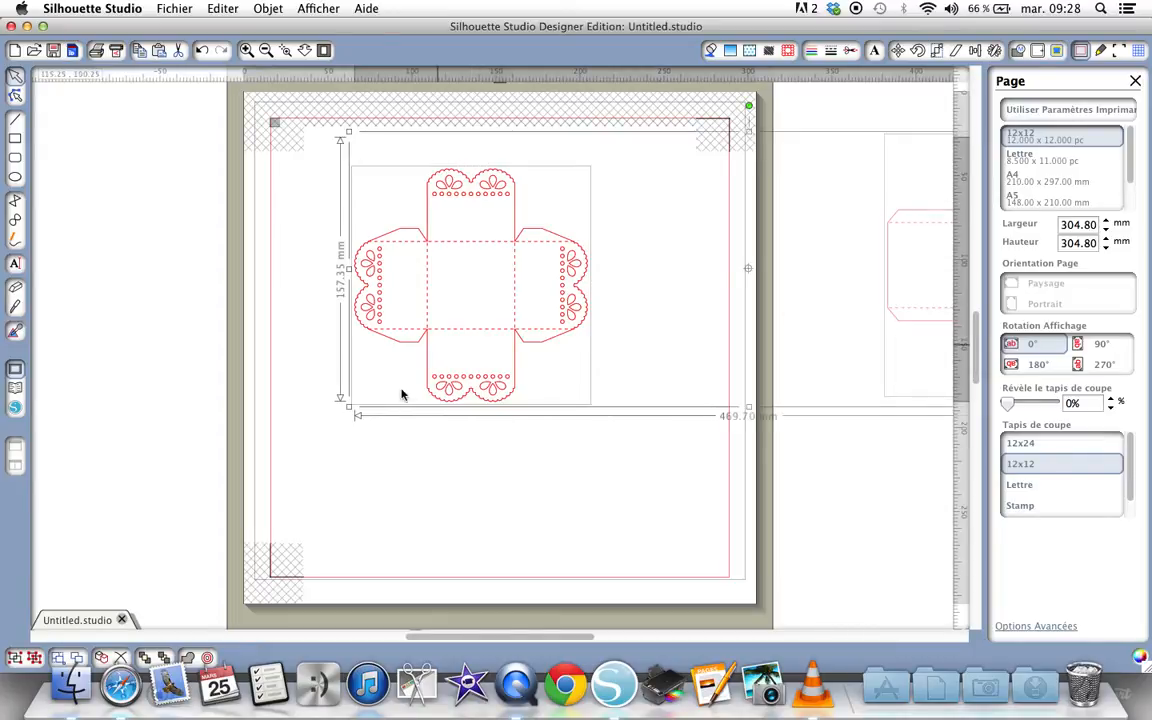
pyautogui.moveTo(346, 407); pyautogui.dragTo(115, 612)
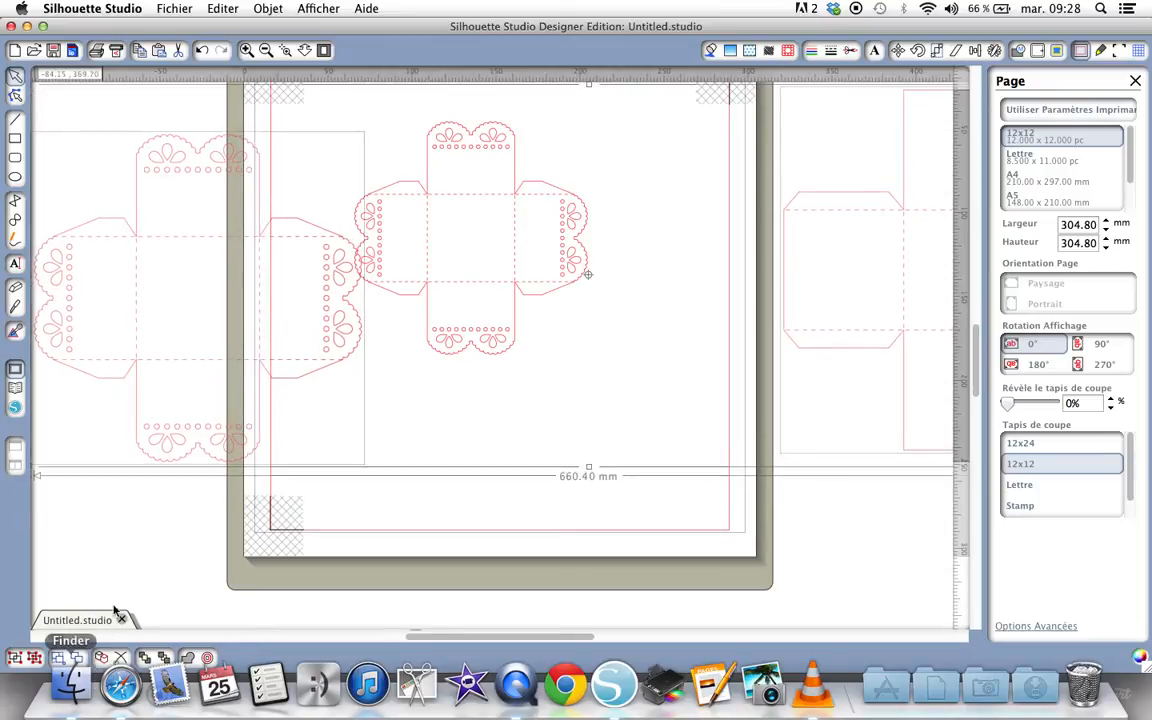
pyautogui.click(170, 540)
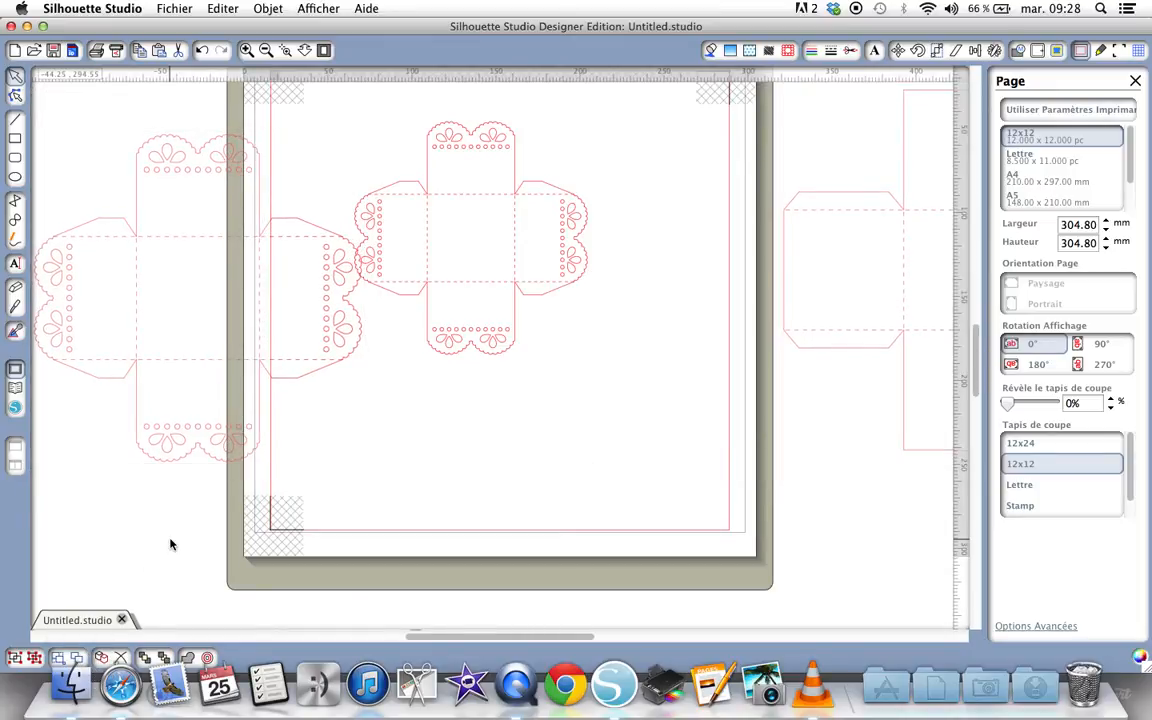
# Step: Delete the small lace lid and move the enlarged lace lid to the middle of the cutting mat
pyautogui.click(515, 140)
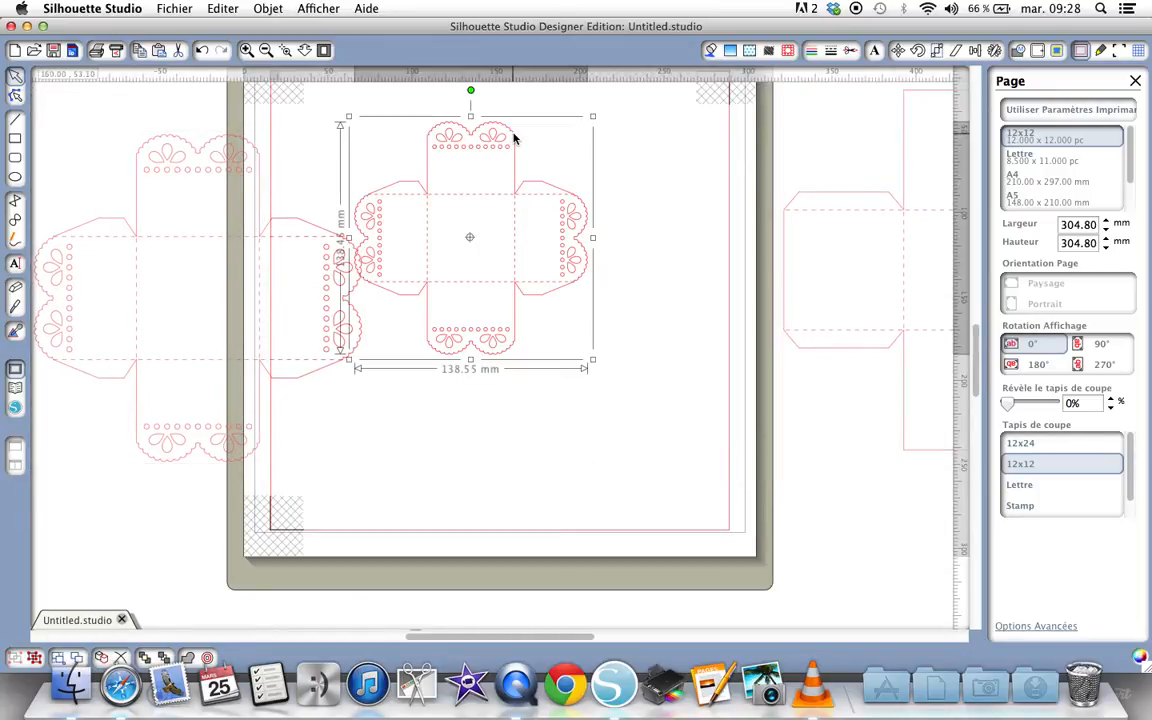
pyautogui.press('BackSpace')
pyautogui.click(178, 142)
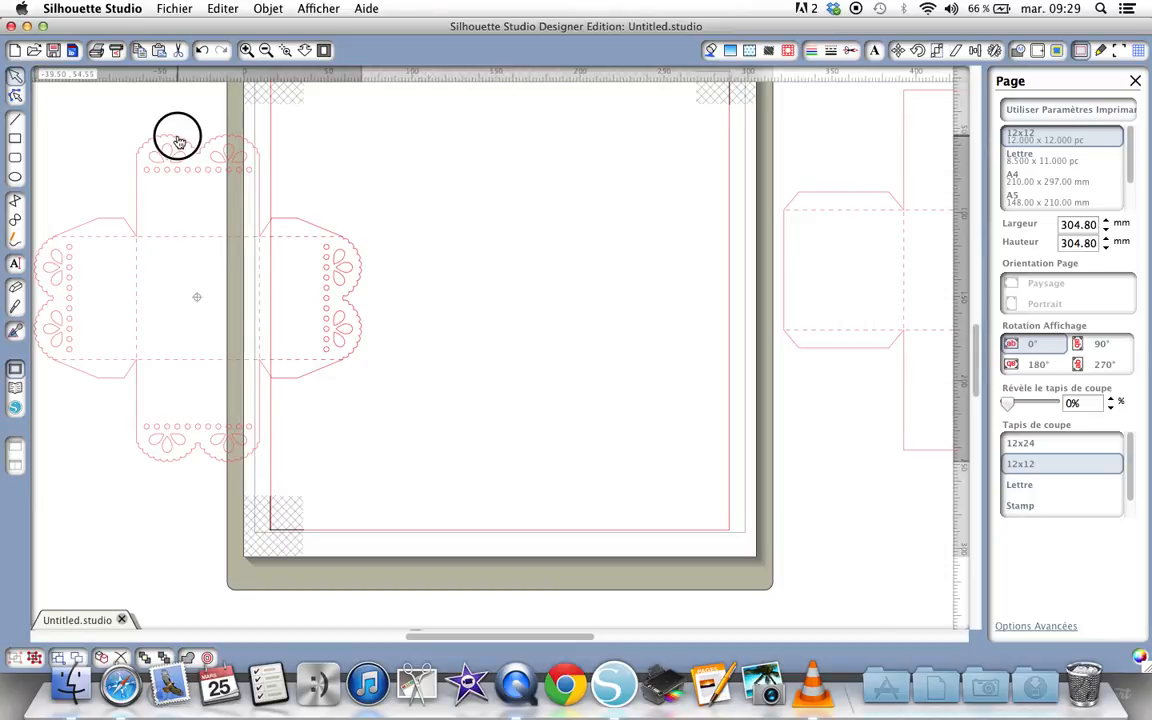
pyautogui.moveTo(178, 142); pyautogui.dragTo(465, 126)
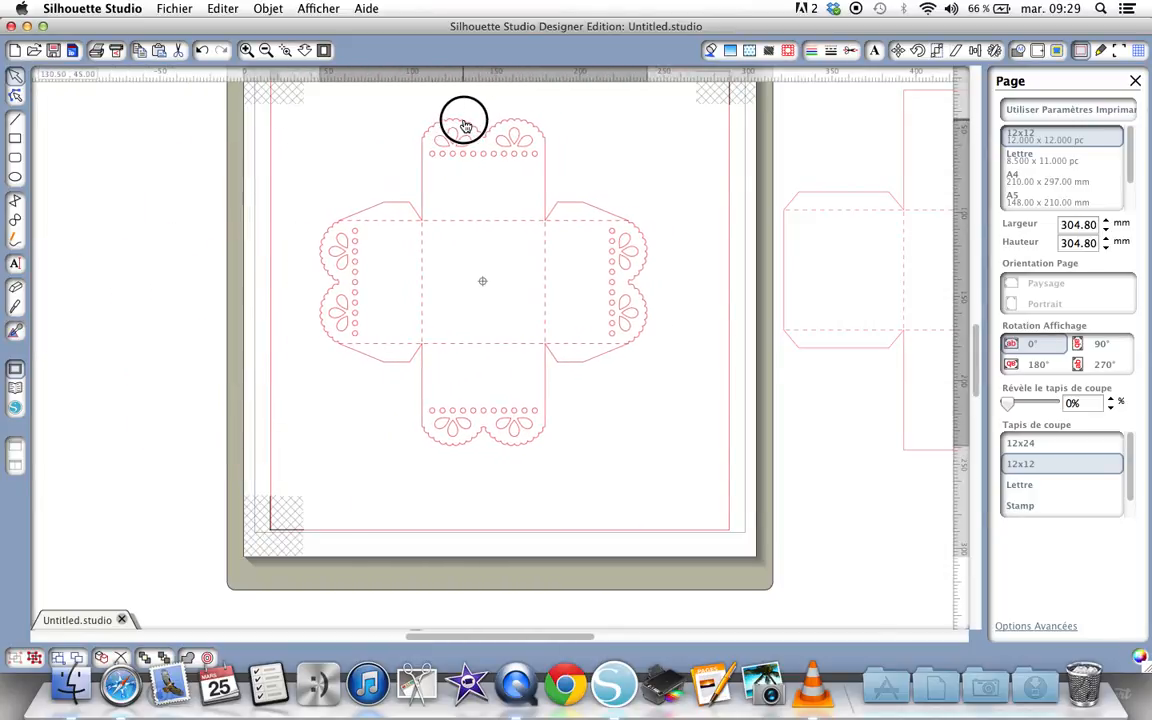
pyautogui.click(568, 170)
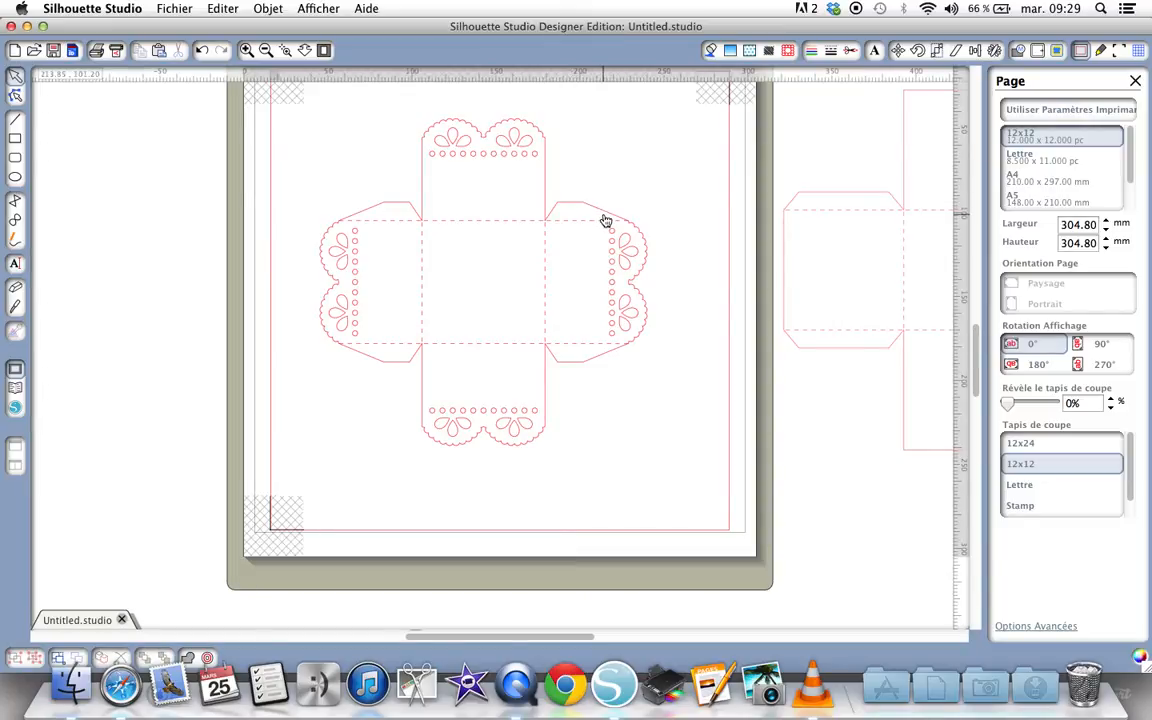
# Step: Add a two-line text on the lid's lower flap with the child's first name above the number 1
pyautogui.click(16, 264)
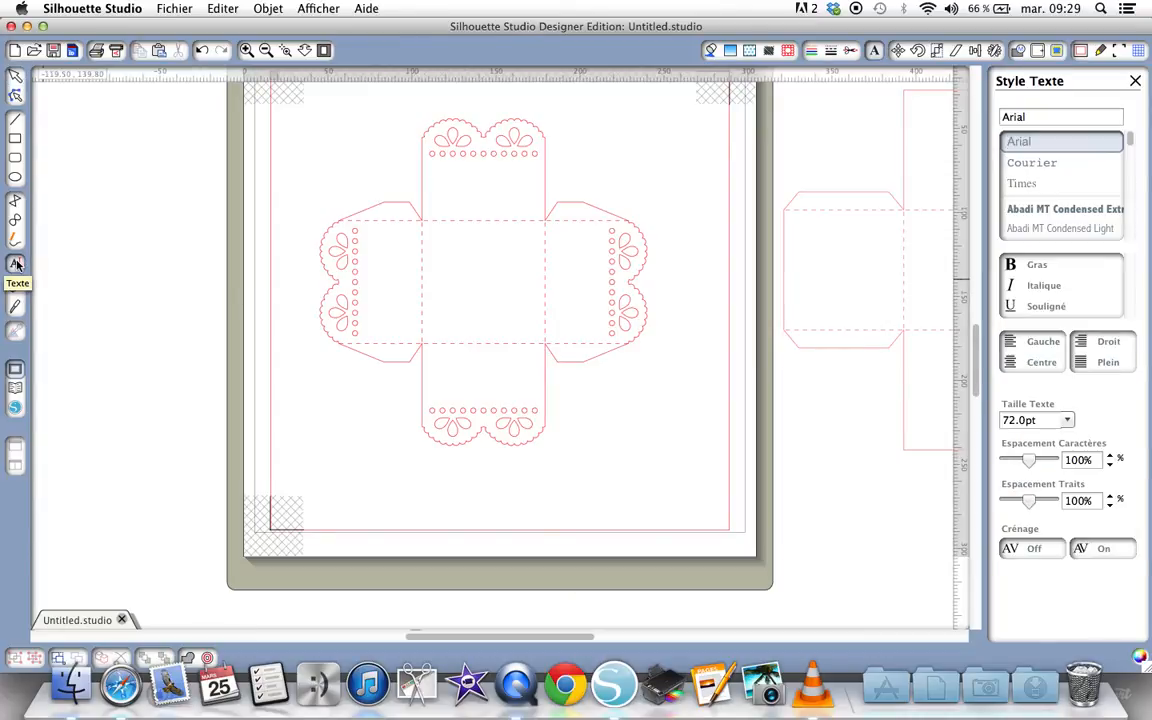
pyautogui.click(436, 372)
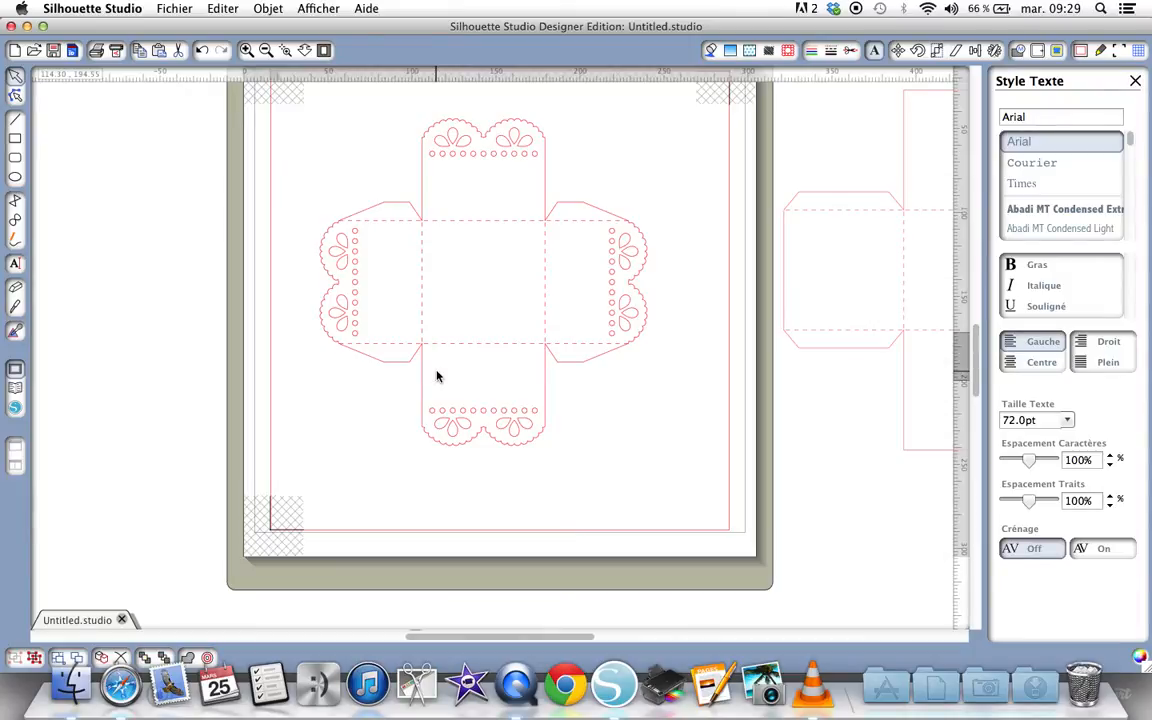
pyautogui.write('Jules')
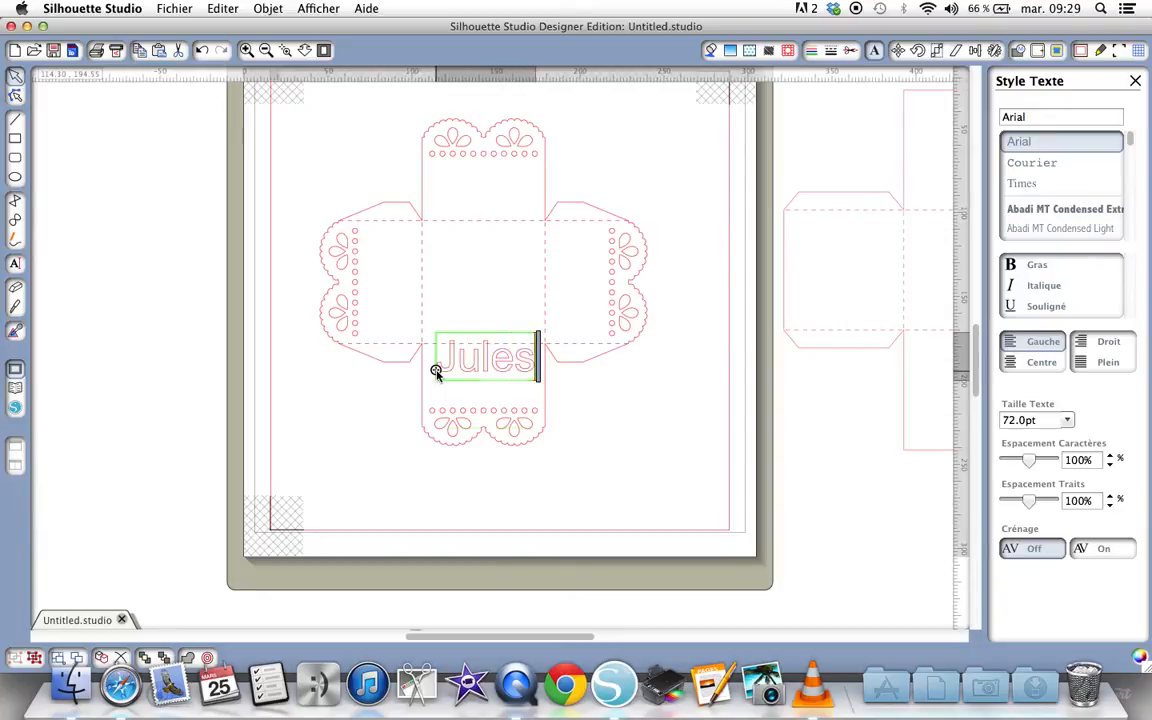
pyautogui.press('Return')
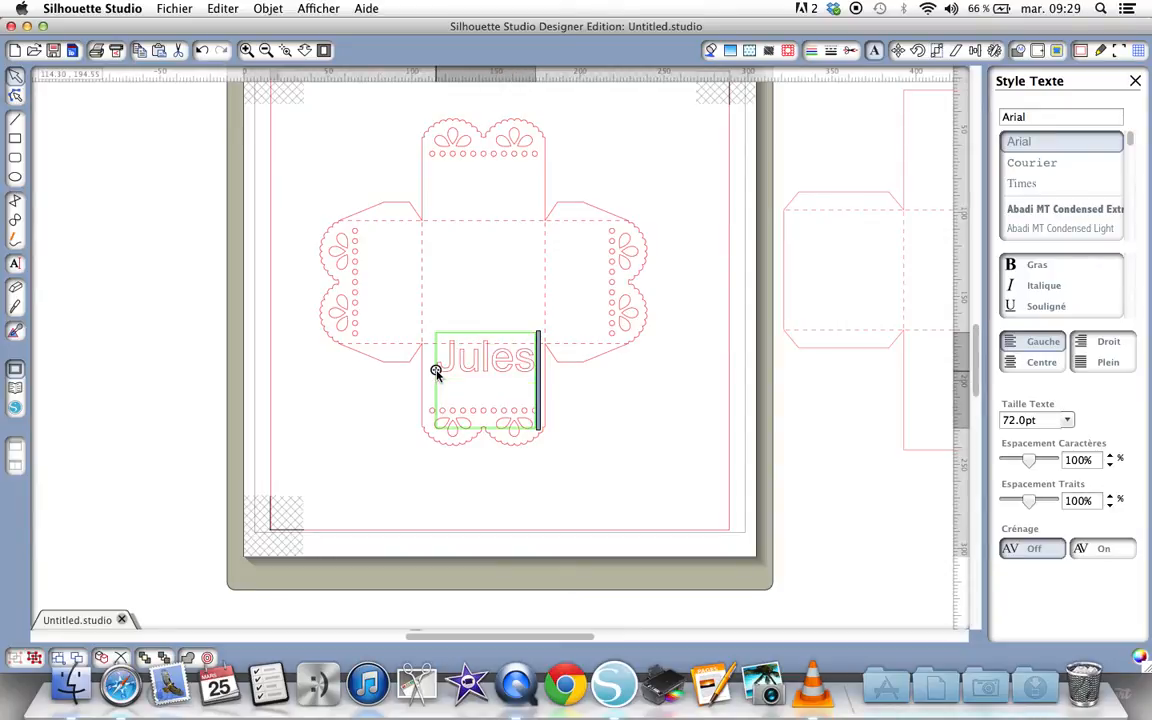
pyautogui.write('1')
pyautogui.click(593, 377)
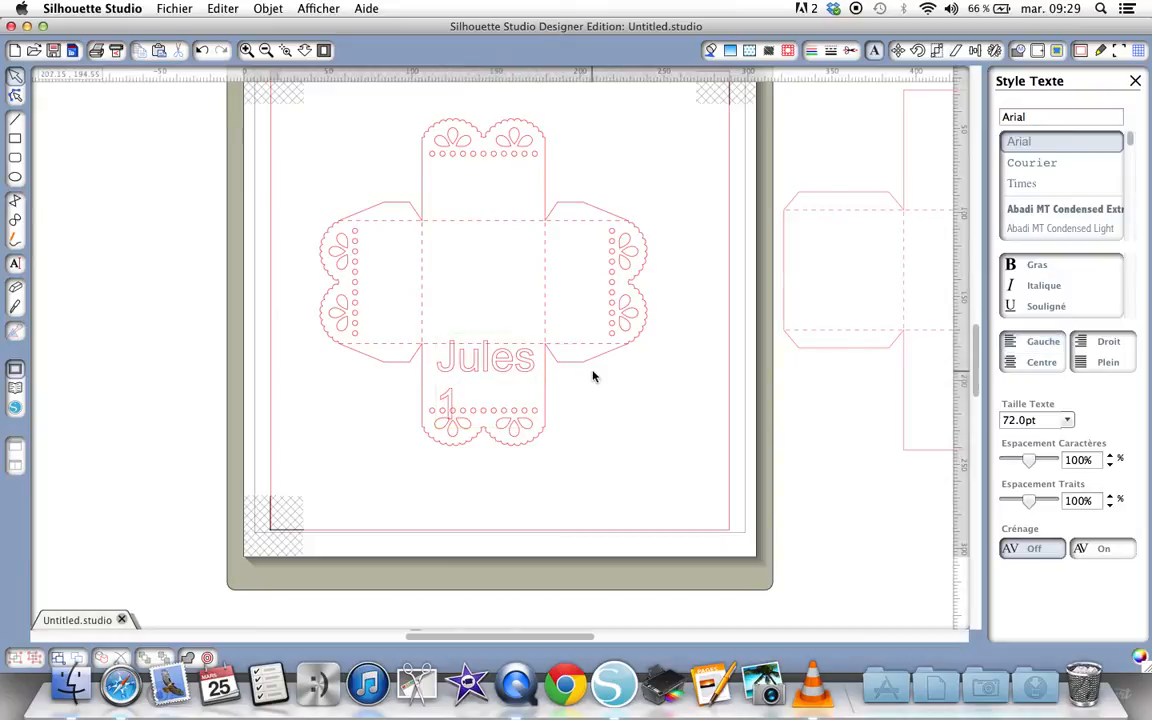
# Step: Set the text size of the first name on the lower flap to 48 pt
pyautogui.click(510, 362)
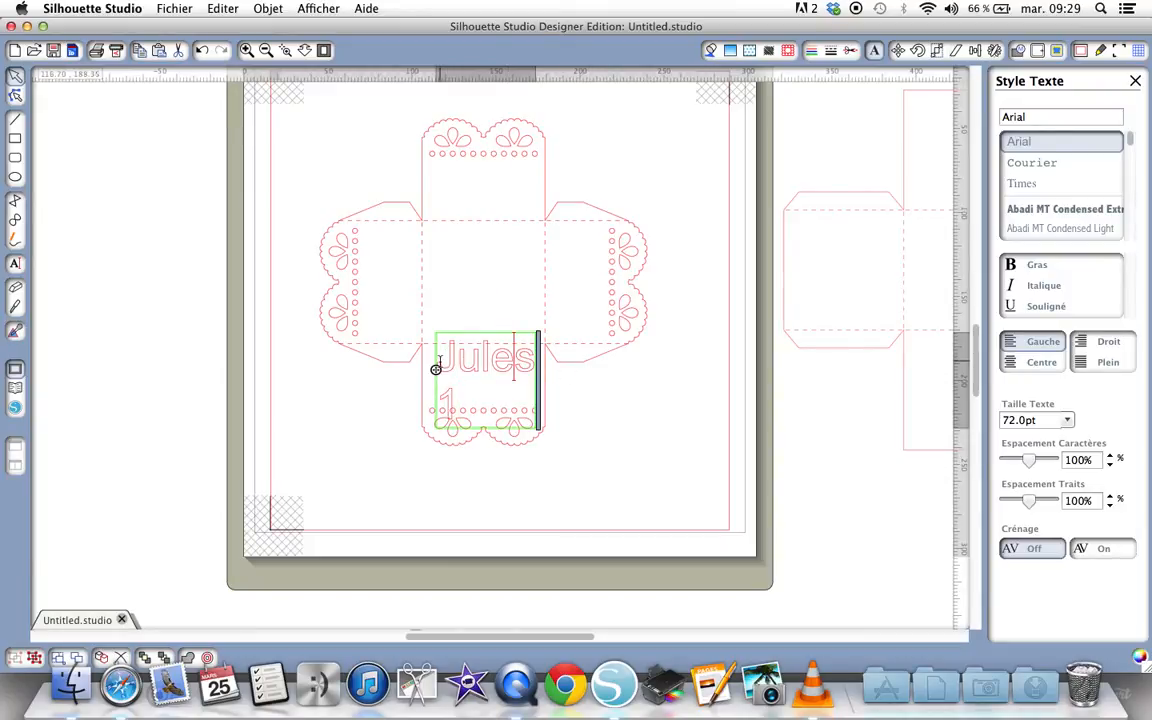
pyautogui.moveTo(440, 361); pyautogui.dragTo(547, 356)
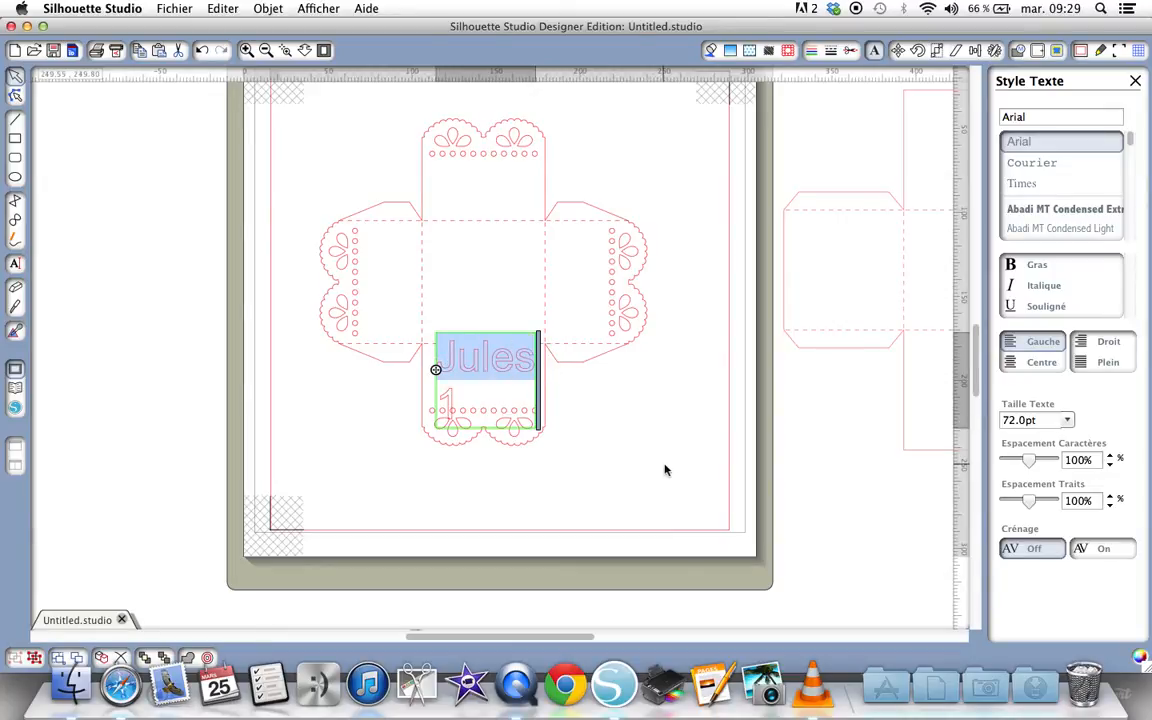
pyautogui.click(1068, 421)
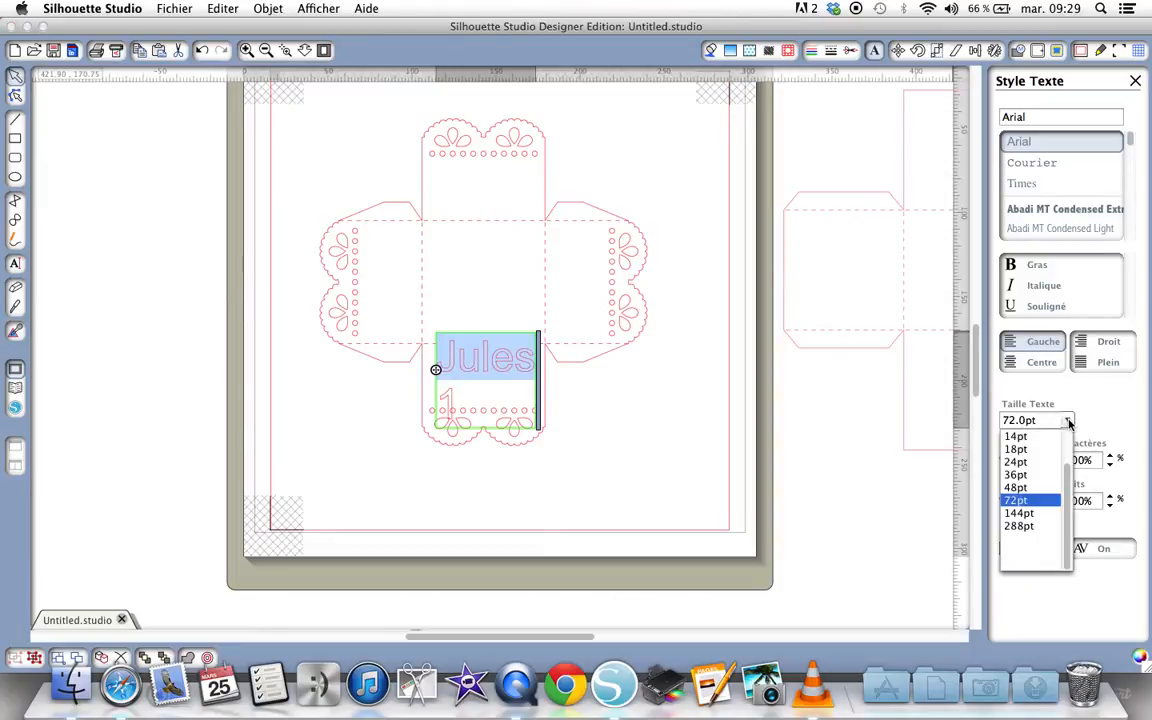
pyautogui.click(1018, 461)
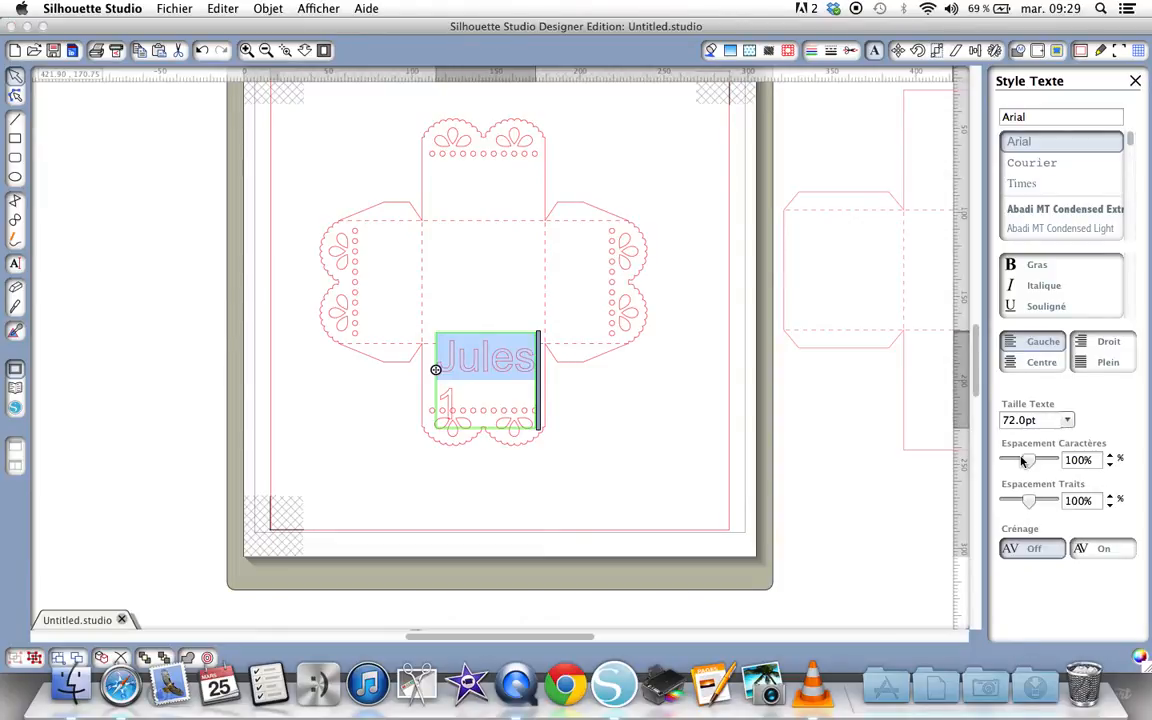
pyautogui.click(1068, 421)
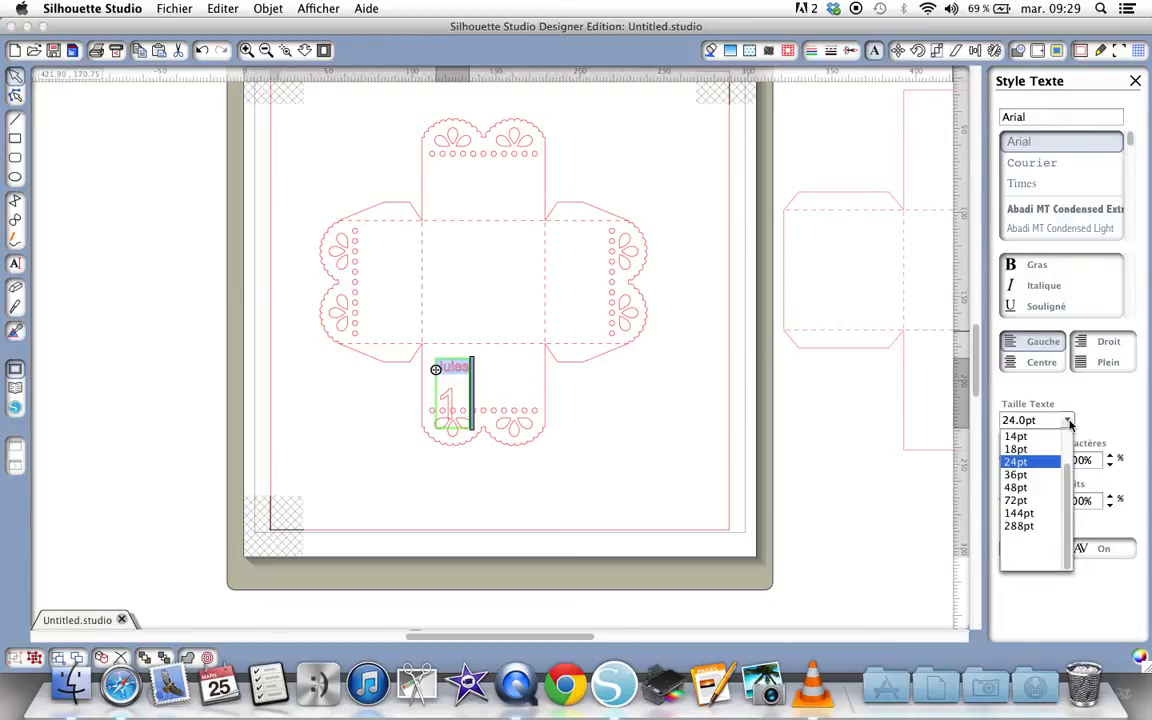
pyautogui.click(1016, 487)
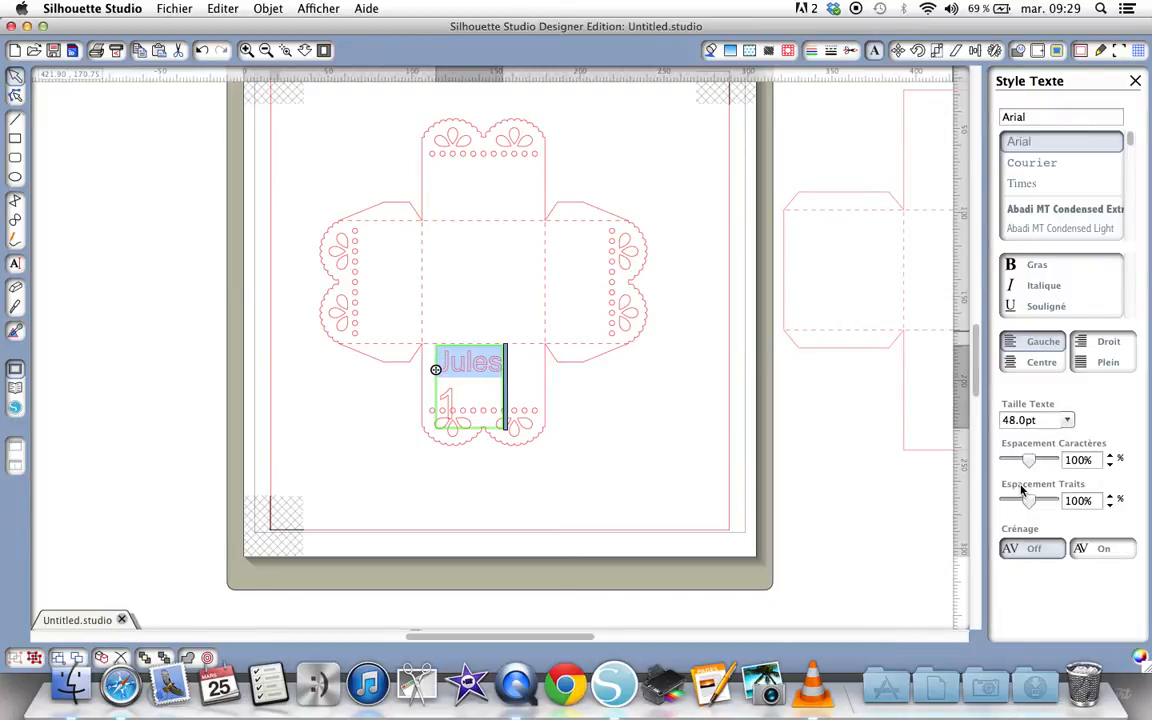
pyautogui.click(622, 447)
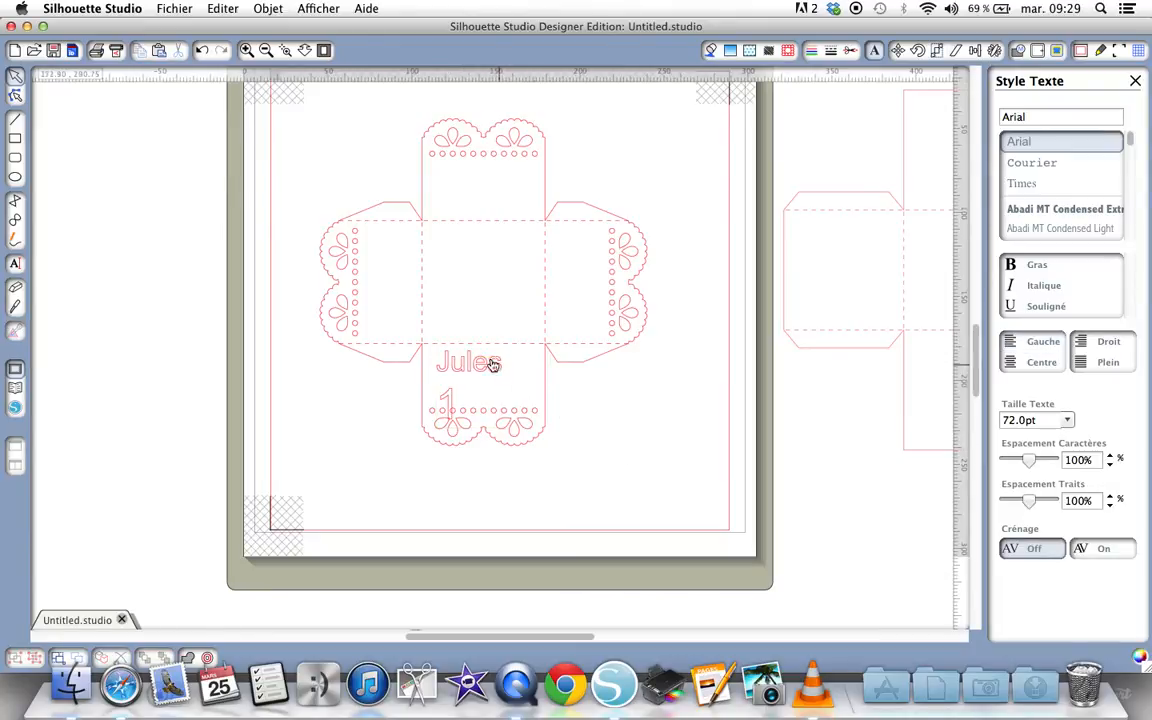
# Step: Set the number 1 under the first name to 48 pt and centre it below the name
pyautogui.click(453, 406)
pyautogui.doubleClick(453, 406)
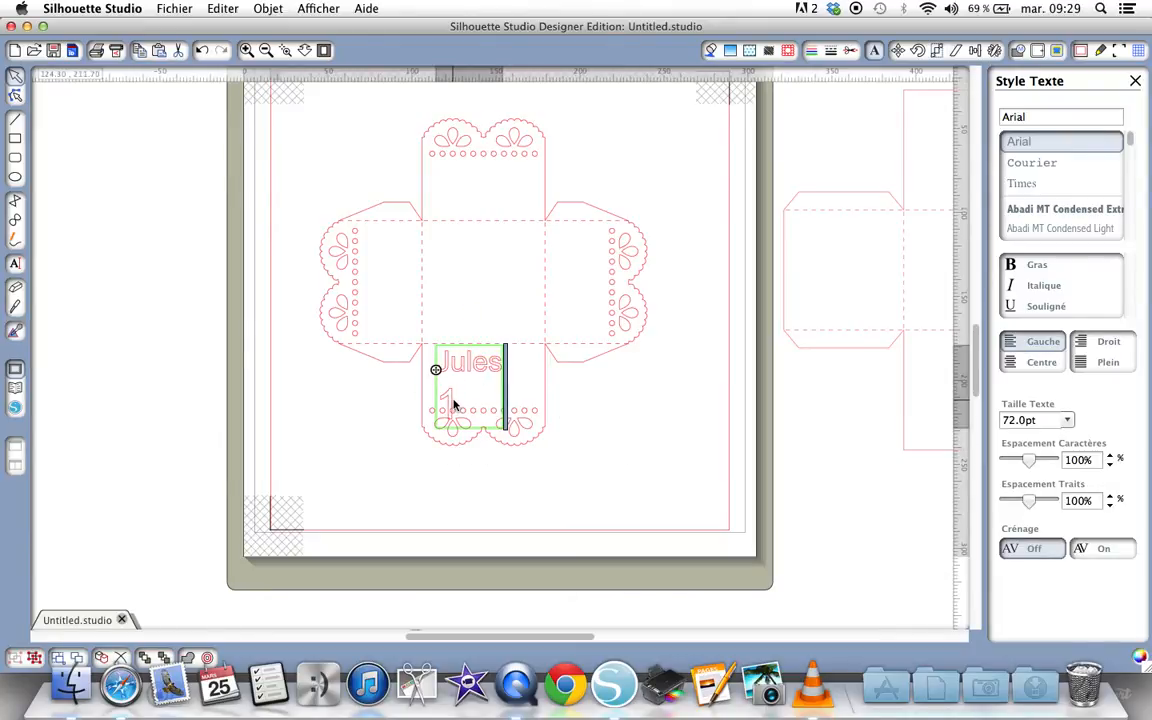
pyautogui.moveTo(443, 398); pyautogui.dragTo(458, 402)
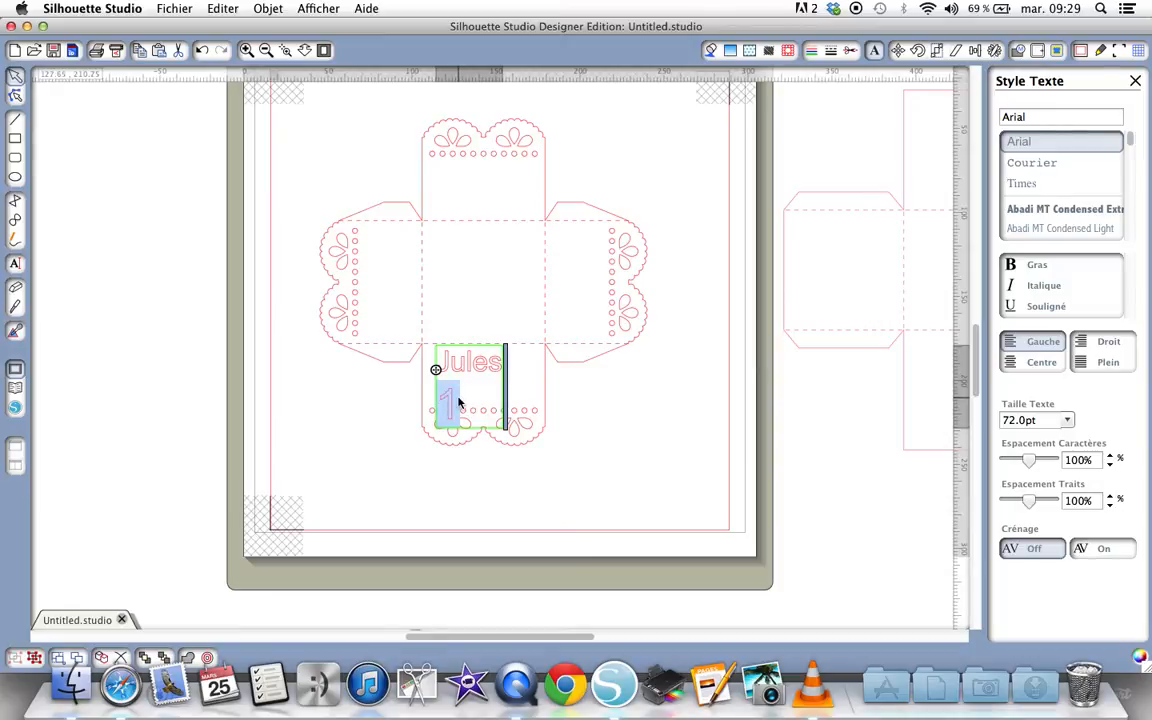
pyautogui.click(1068, 420)
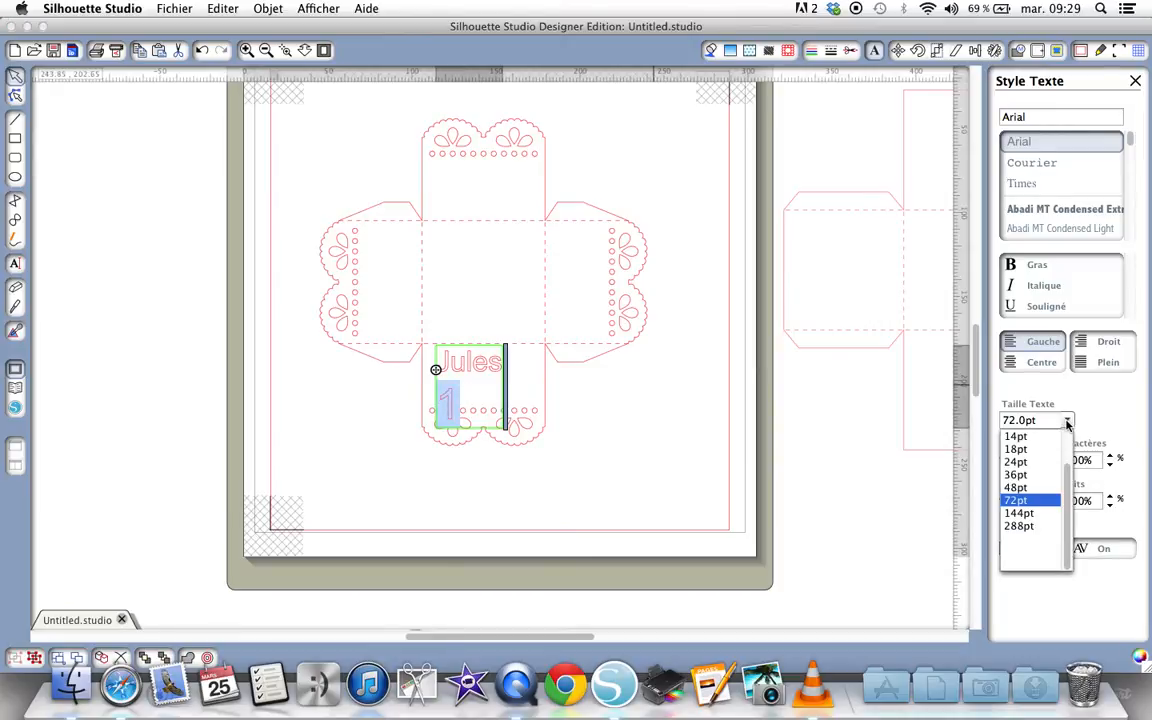
pyautogui.click(1017, 487)
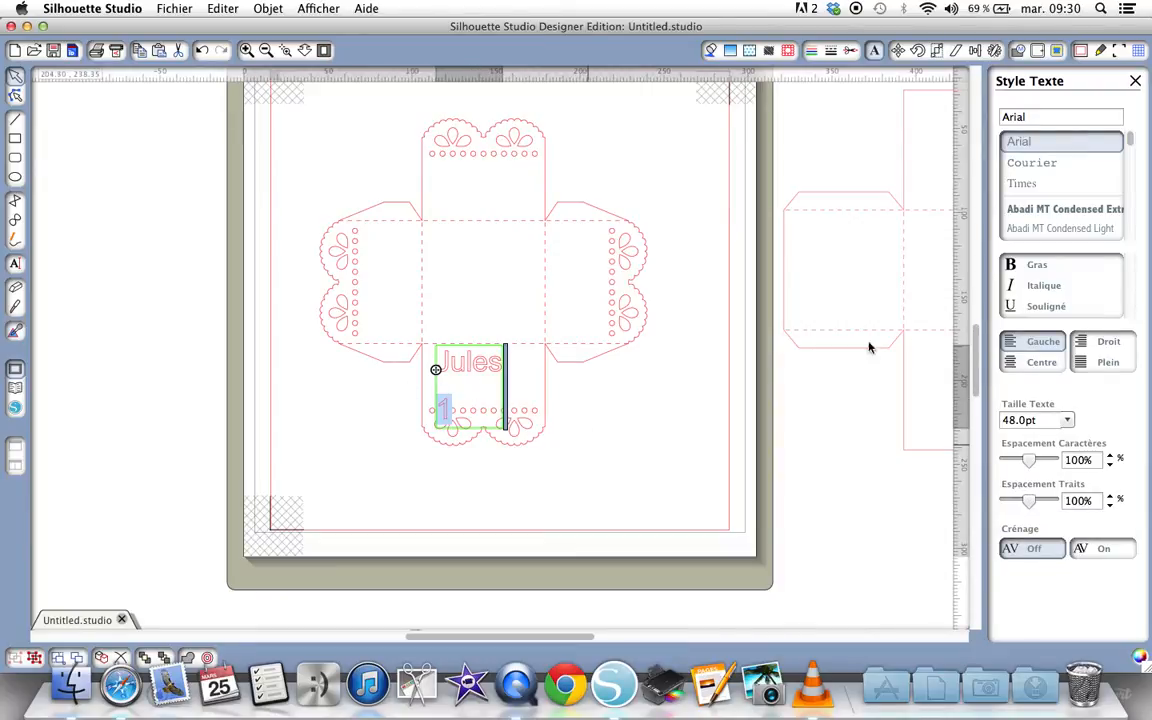
pyautogui.click(1041, 362)
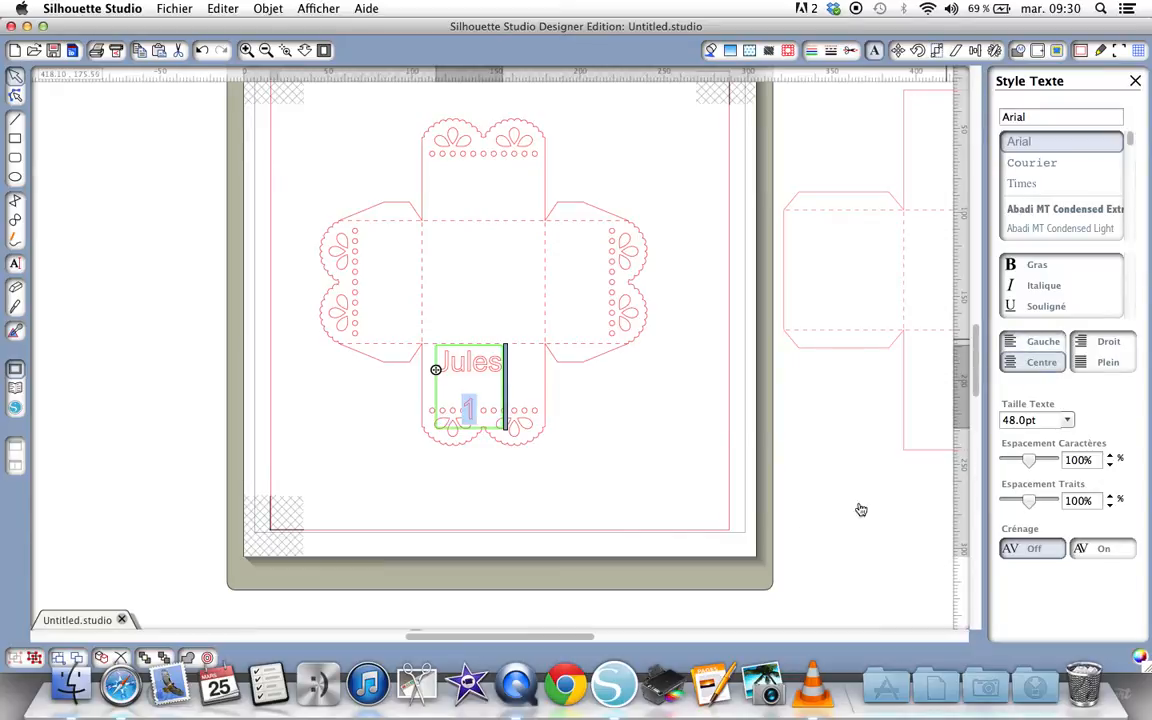
pyautogui.click(676, 429)
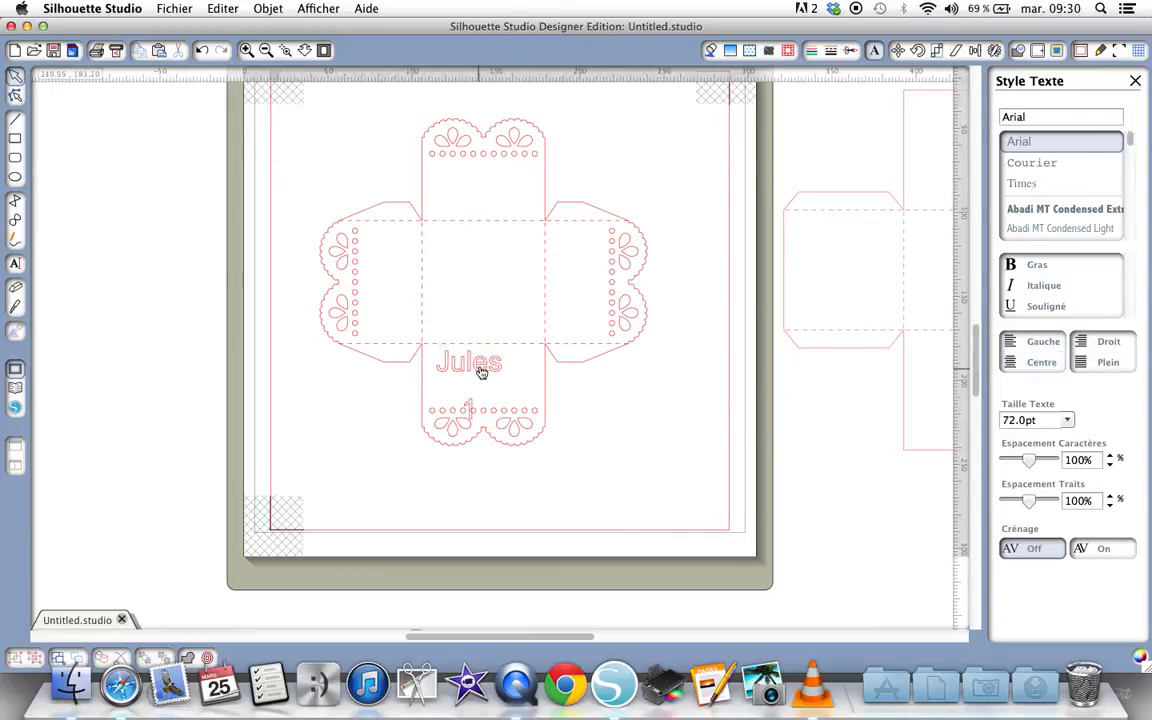
# Step: Re-enter the line break before the number 1 to tighten the line gap, and centre the text on the lid's lower flap
pyautogui.moveTo(479, 366); pyautogui.dragTo(844, 430)
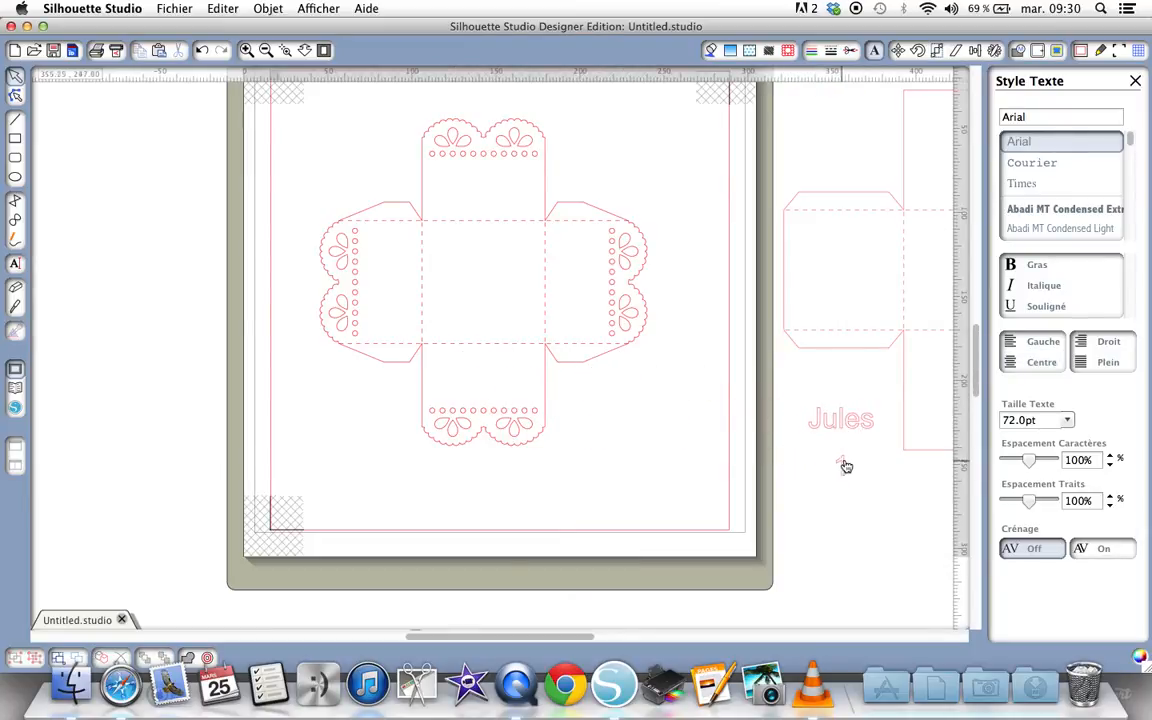
pyautogui.doubleClick(843, 473)
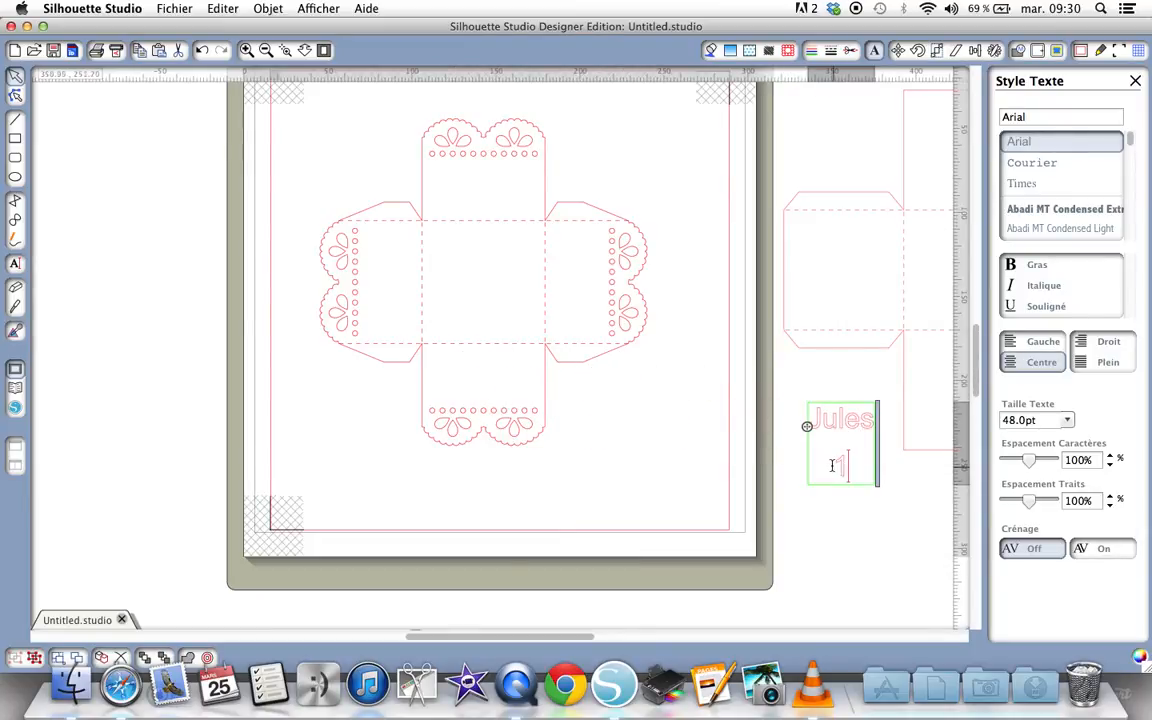
pyautogui.press('BackSpace')
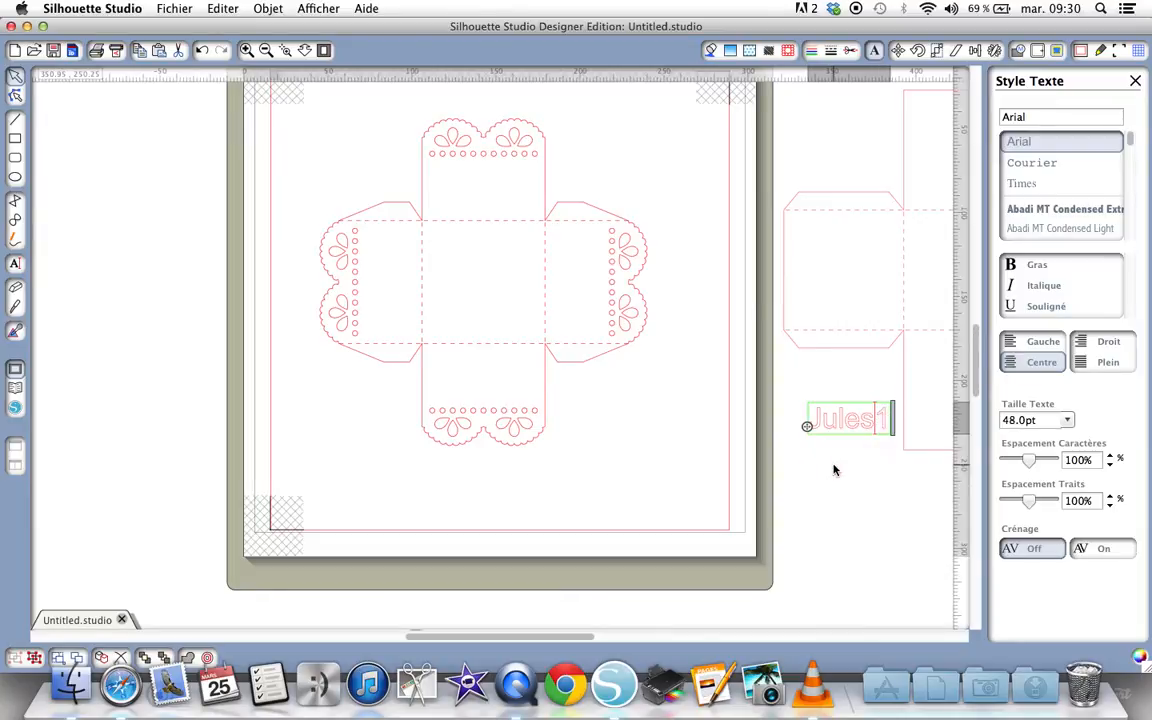
pyautogui.press('Return')
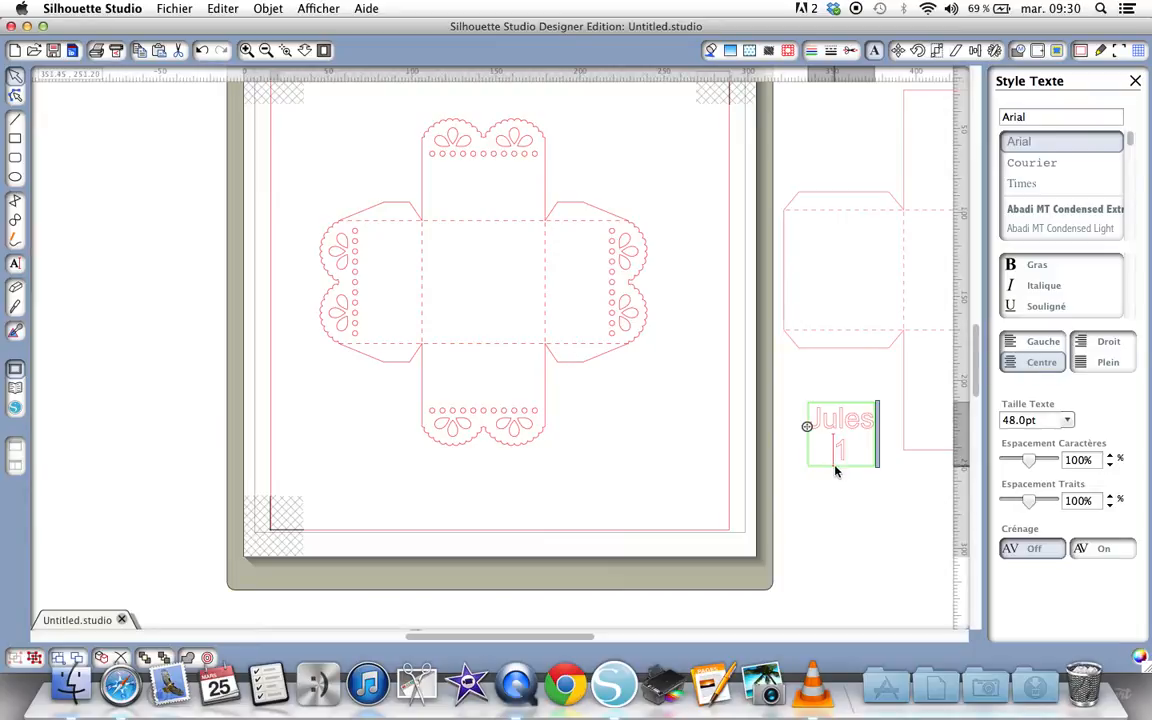
pyautogui.click(843, 481)
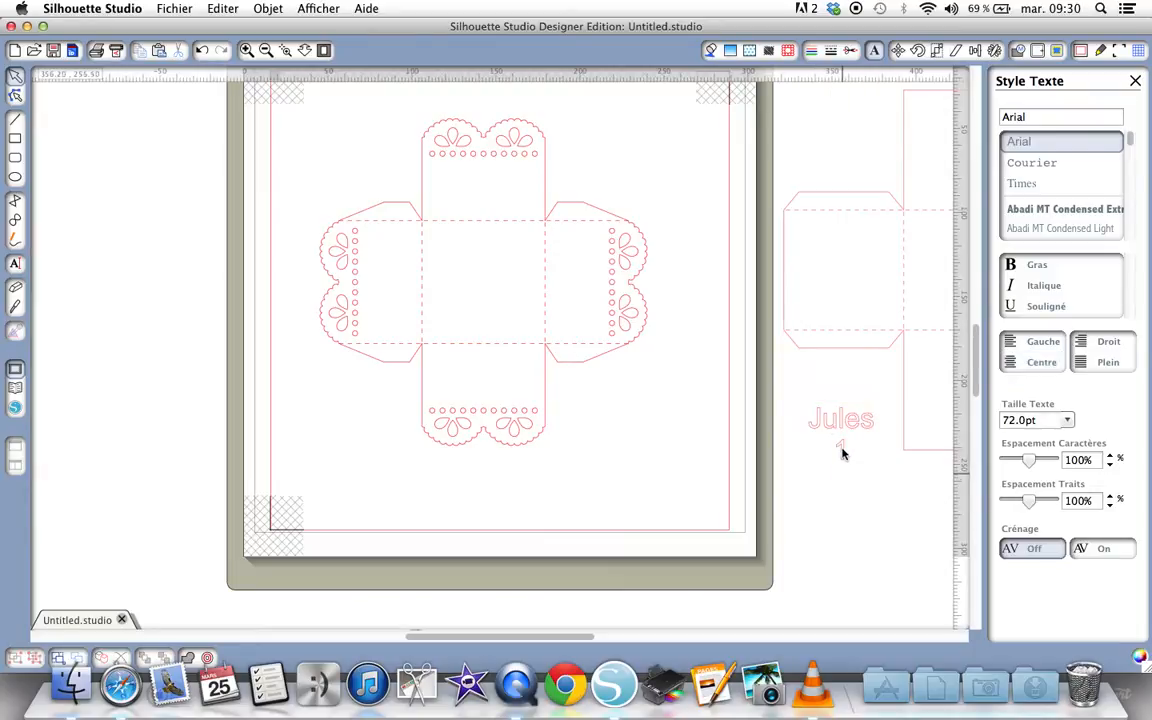
pyautogui.moveTo(857, 432); pyautogui.dragTo(500, 372)
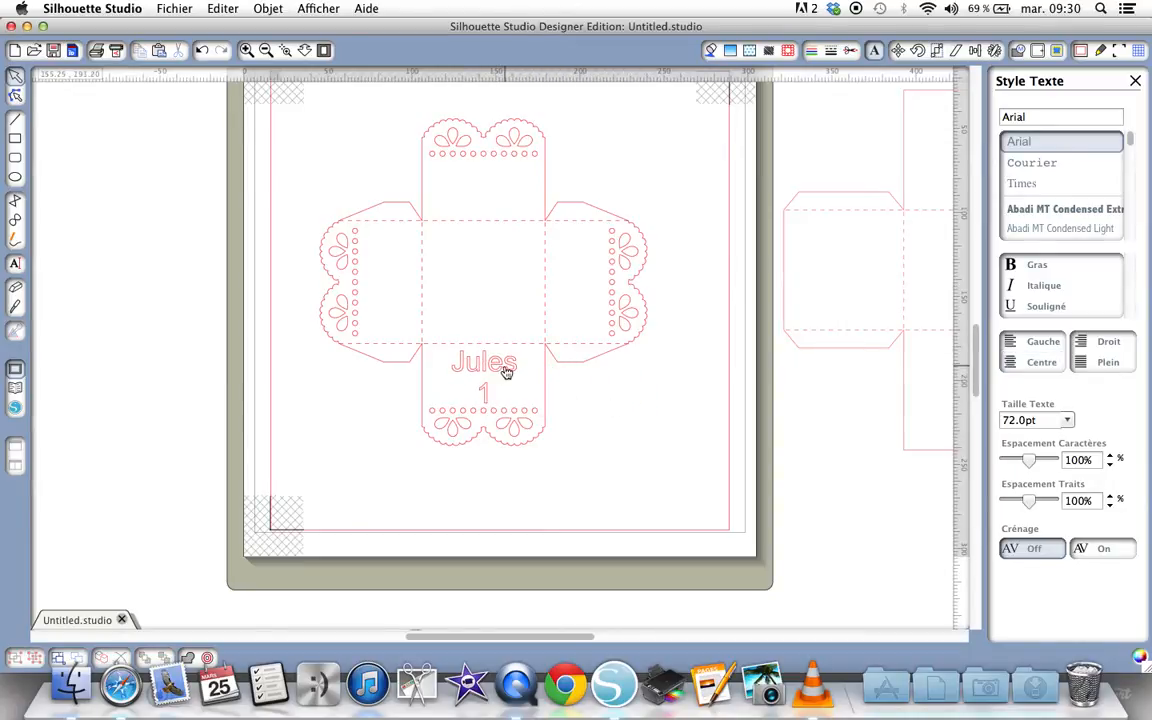
# Step: Change the name and number text to the extra-bold Abadi MT Condensed font and recentre it on the lower flap
pyautogui.click(507, 372)
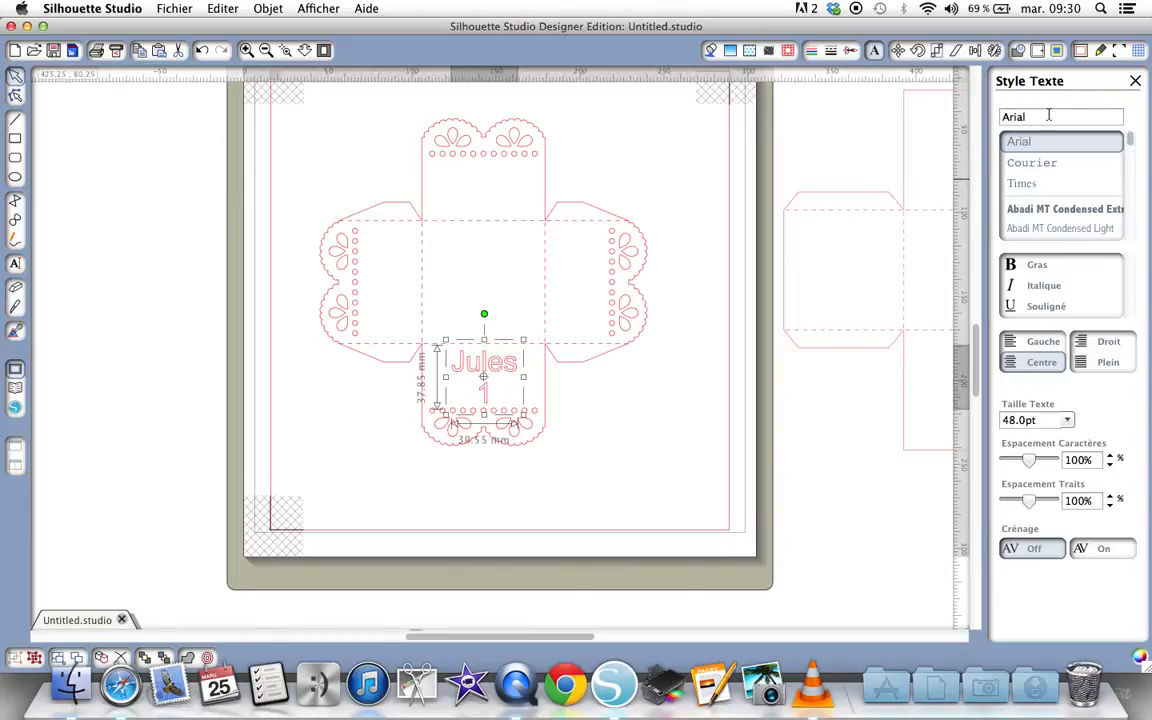
pyautogui.click(1036, 210)
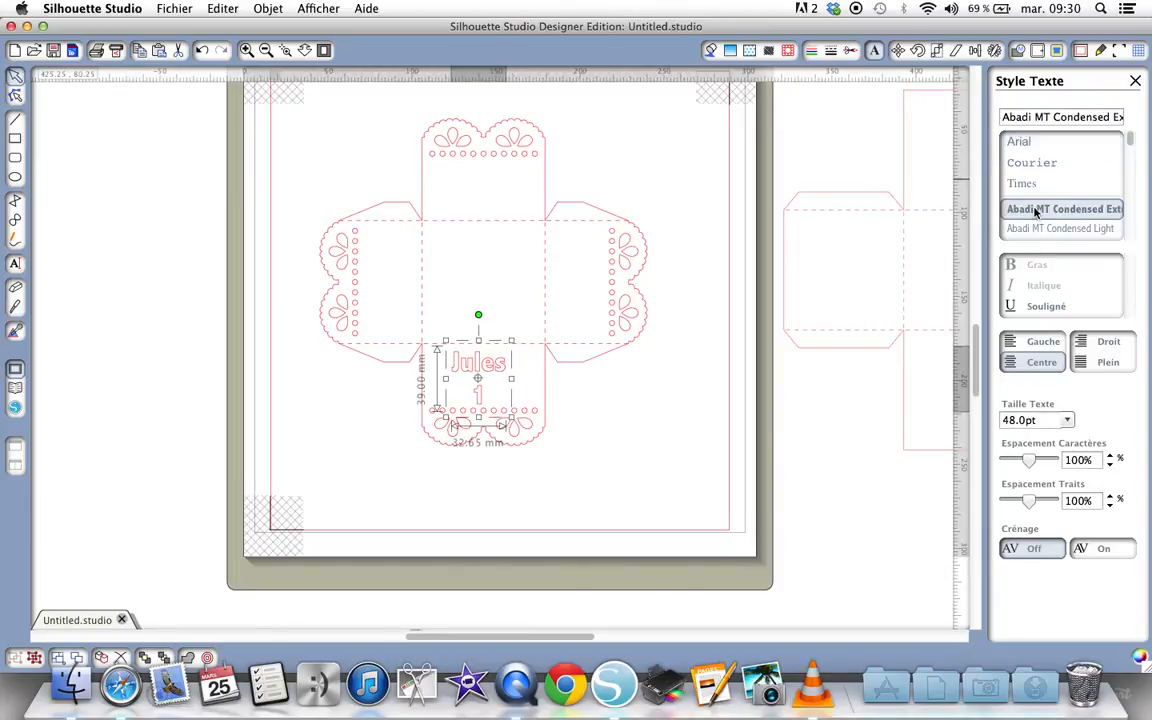
pyautogui.scroll(-1, 1036, 211)
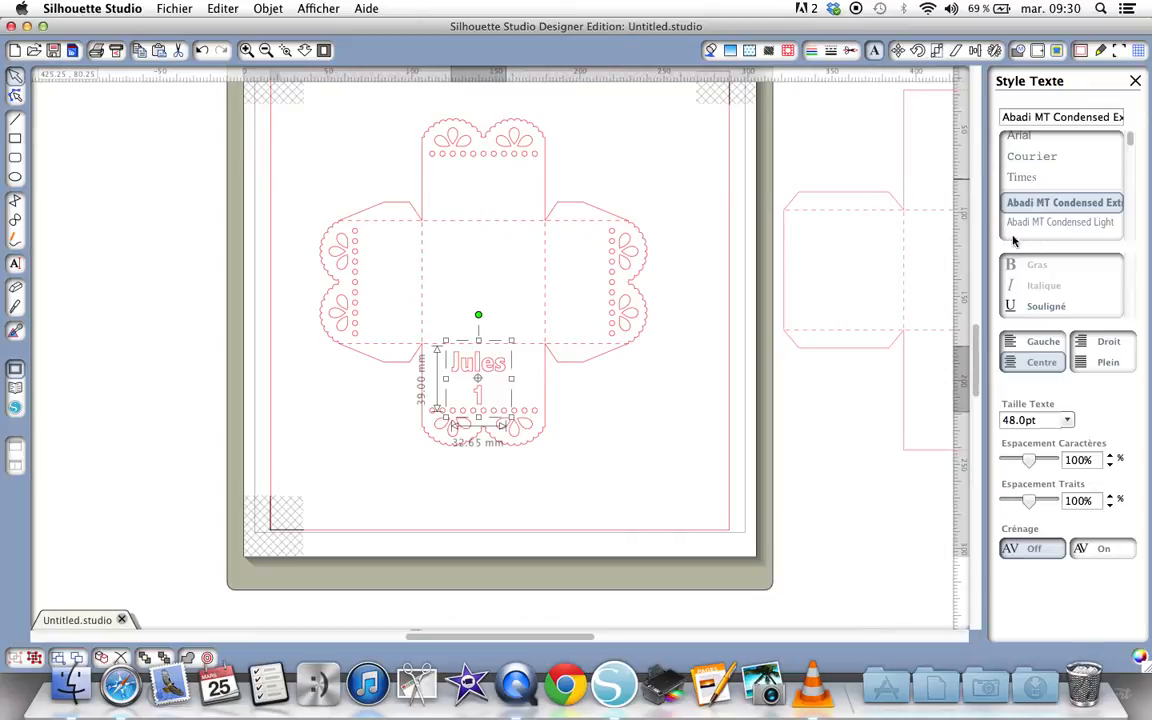
pyautogui.scroll(-3, 1013, 240)
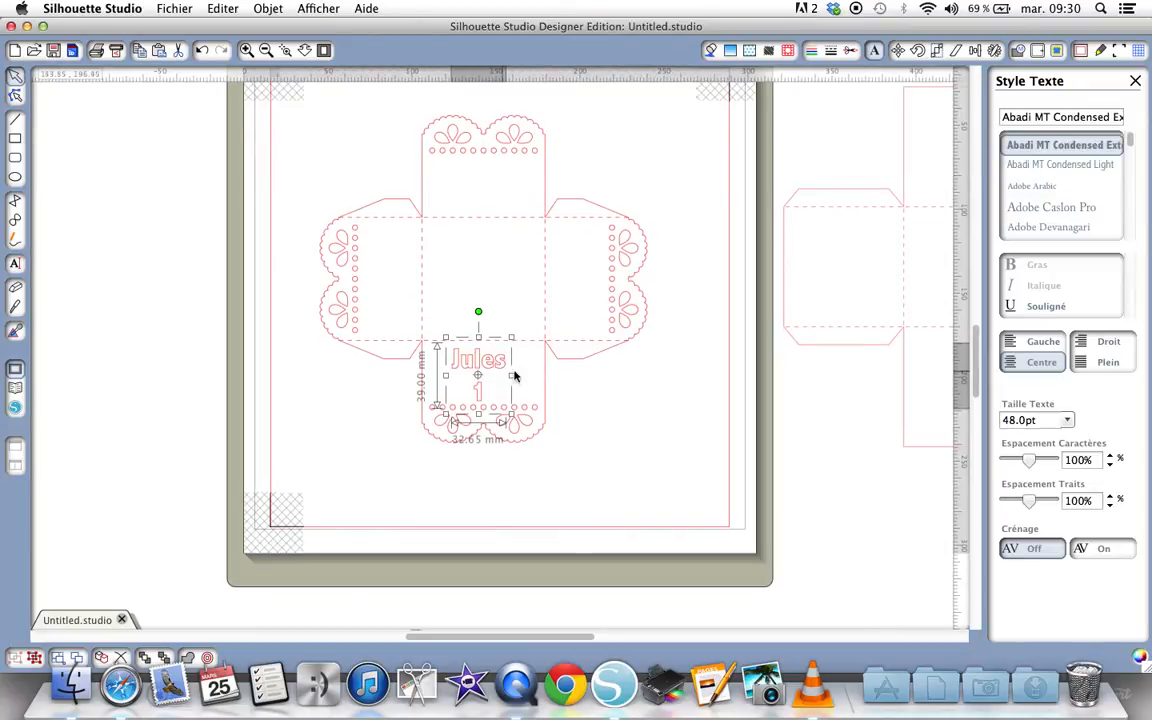
pyautogui.click(645, 404)
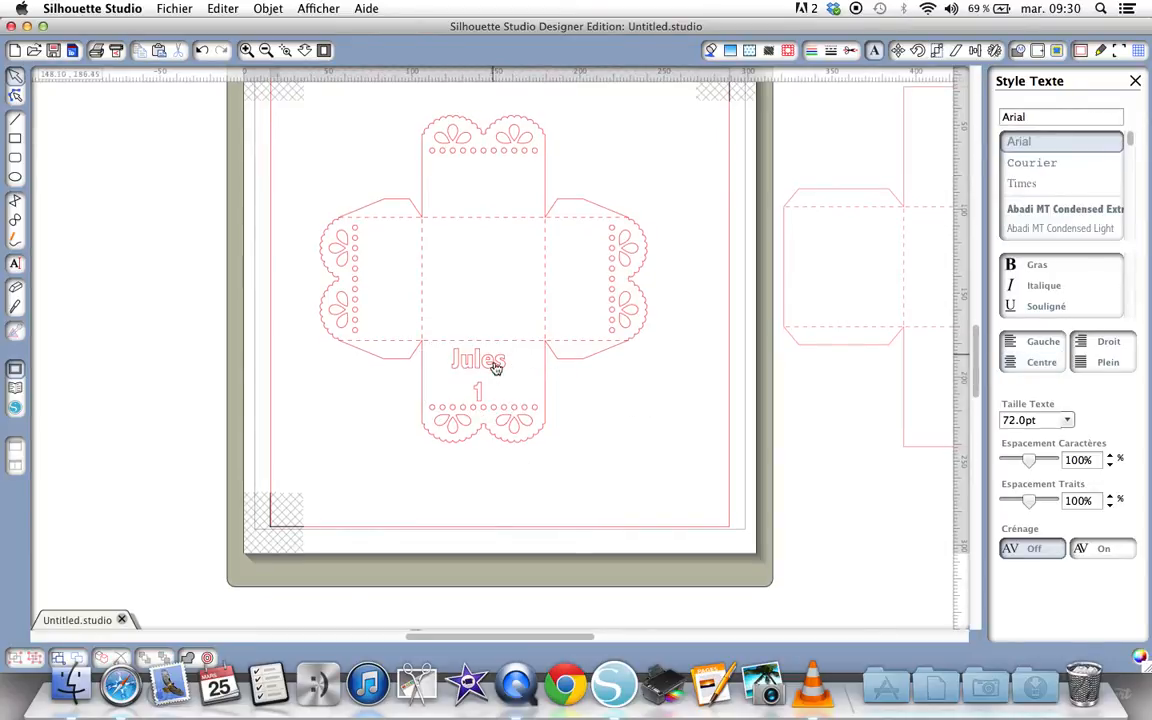
pyautogui.moveTo(495, 368); pyautogui.dragTo(503, 365)
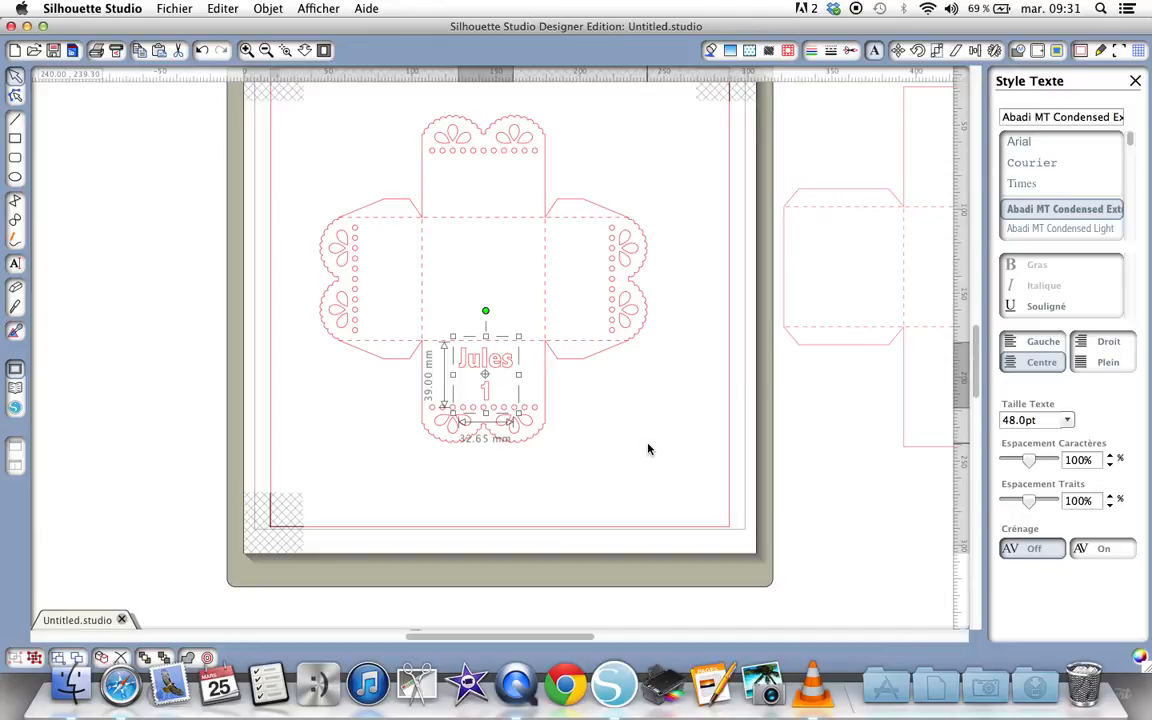
# Step: Make three copies of the name and number text and set them aside outside the lid outline
pyautogui.moveTo(499, 370); pyautogui.dragTo(643, 409)
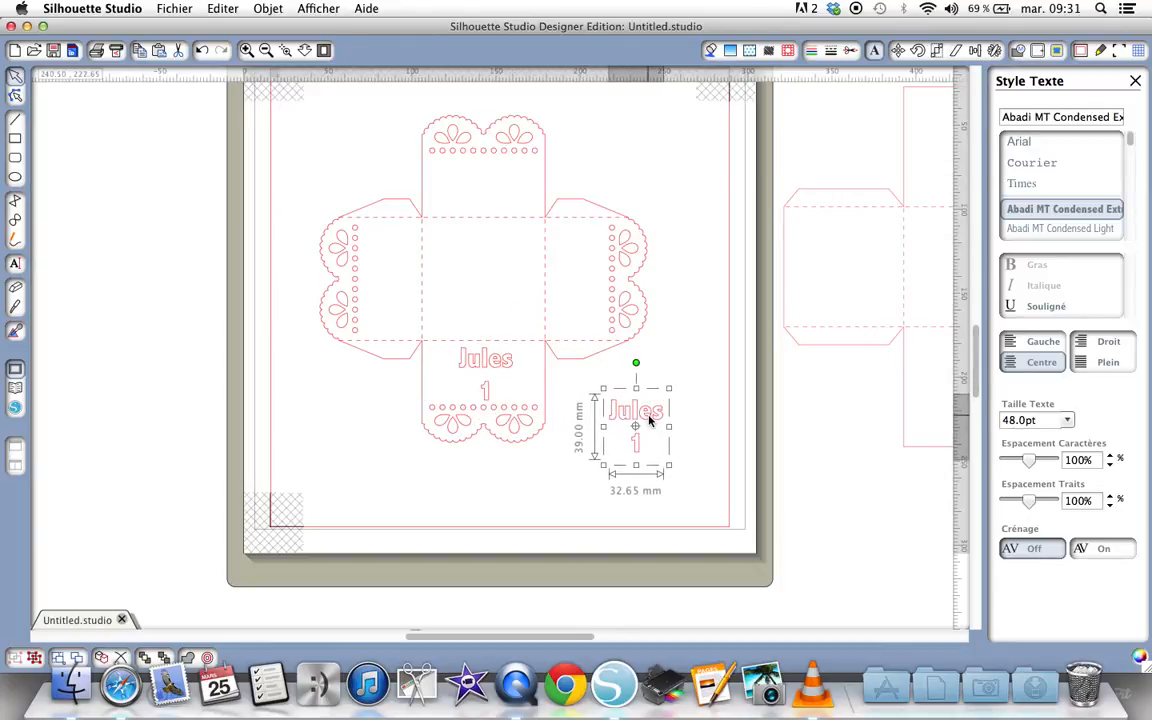
pyautogui.rightClick(649, 423)
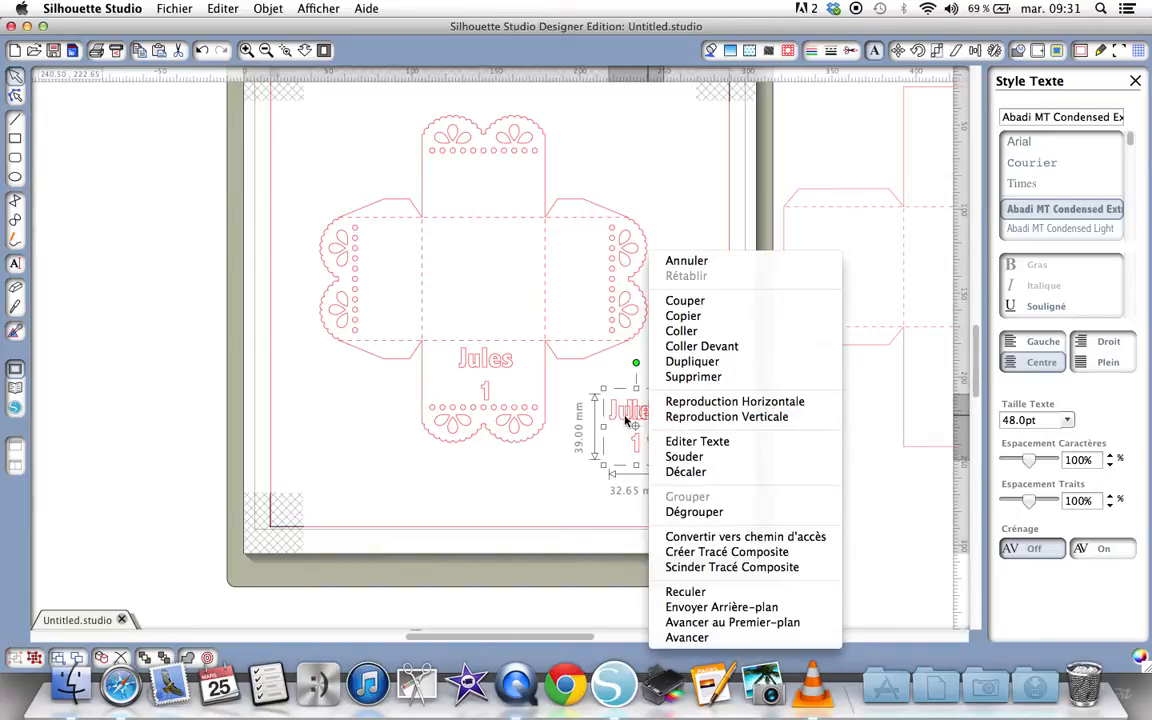
pyautogui.click(692, 361)
pyautogui.moveTo(636, 425); pyautogui.dragTo(826, 541)
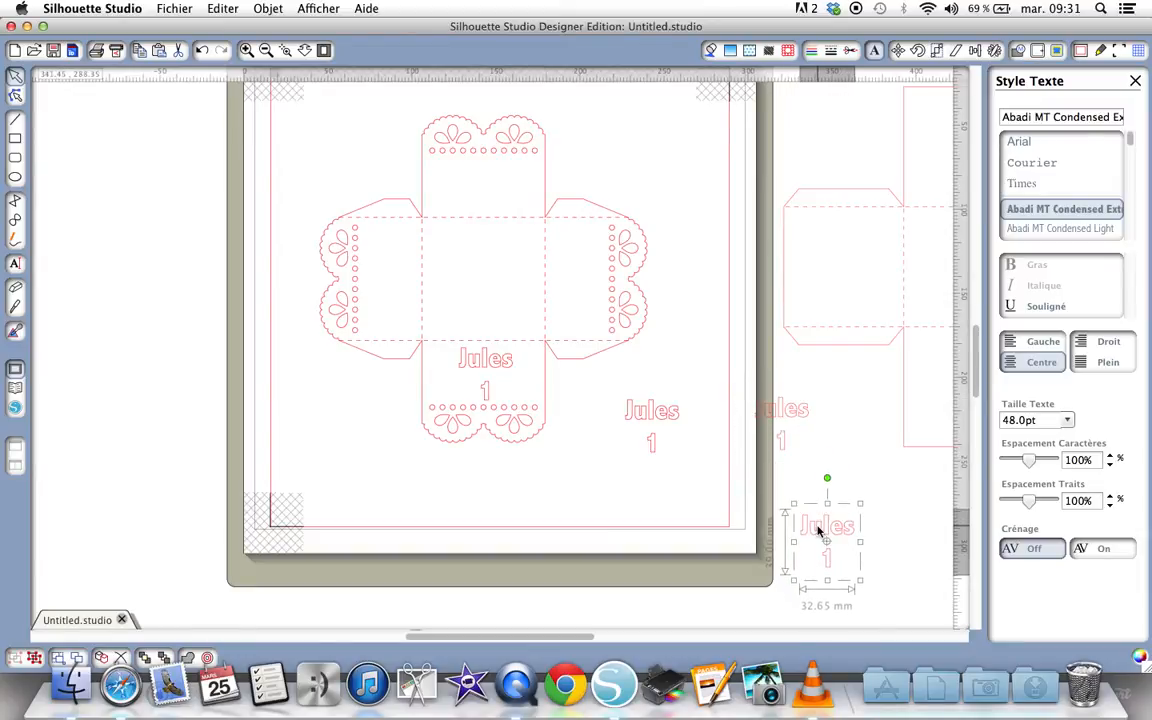
# Step: Place one text copy on the lid's right flap, rotate it 270° clockwise and centre it between the fold lines
pyautogui.click(670, 425)
pyautogui.moveTo(668, 416); pyautogui.dragTo(594, 287)
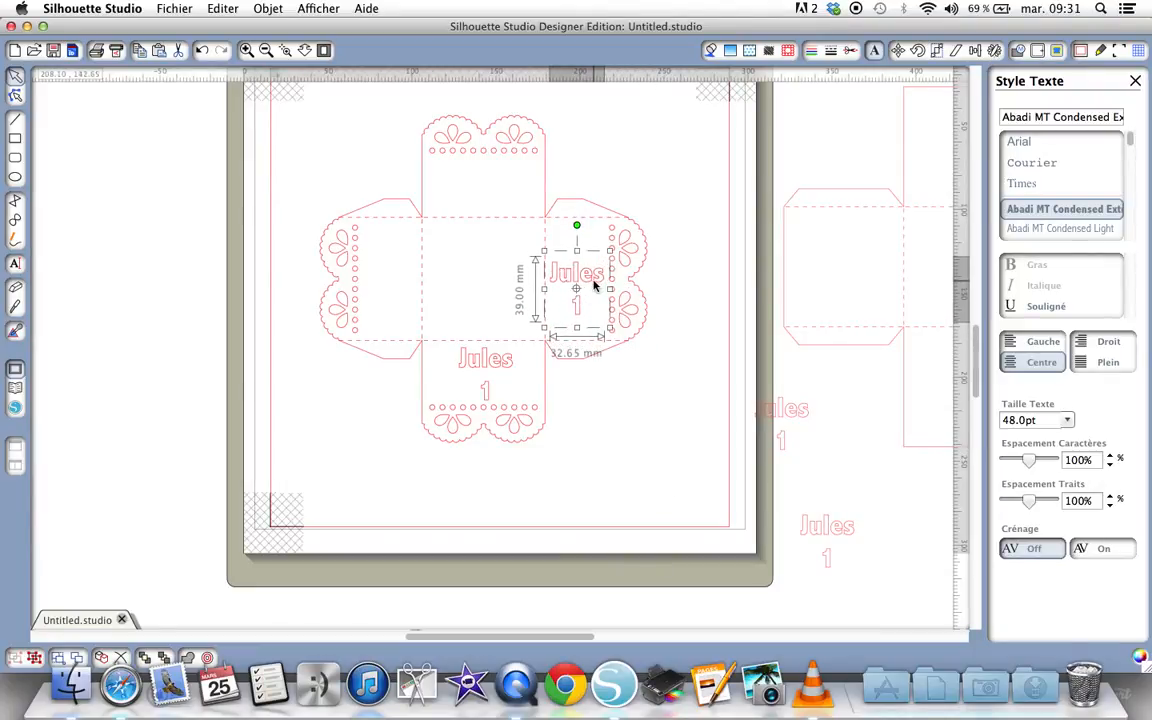
pyautogui.click(918, 50)
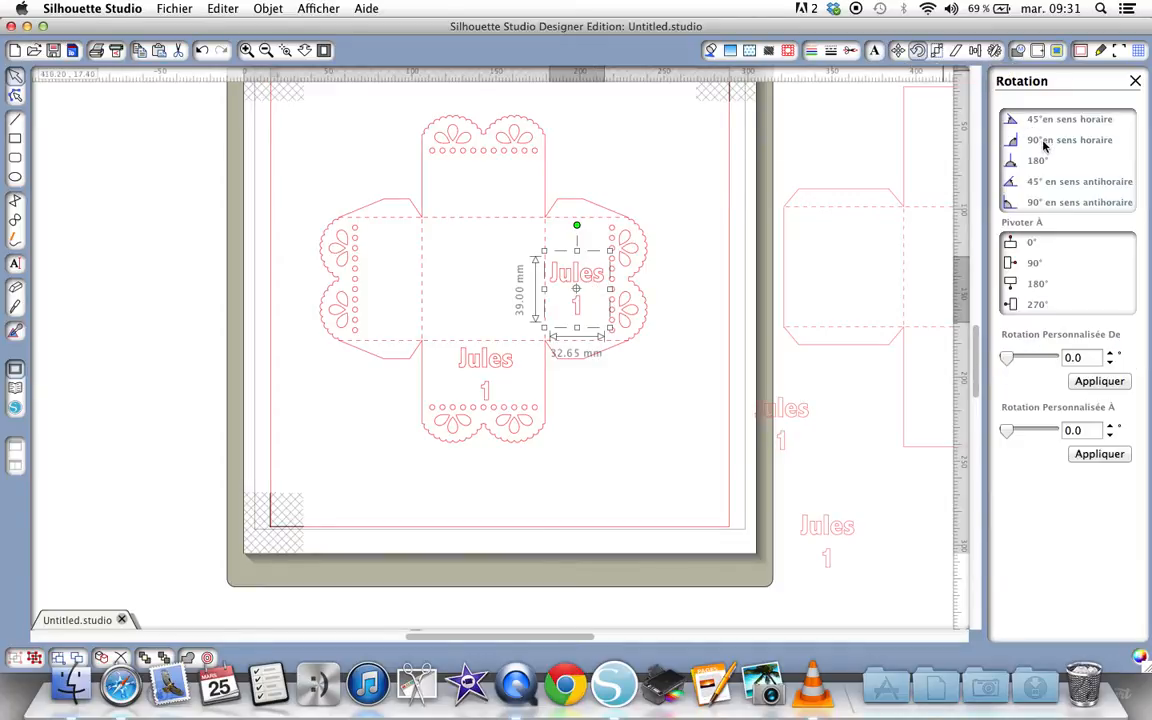
pyautogui.click(1043, 143)
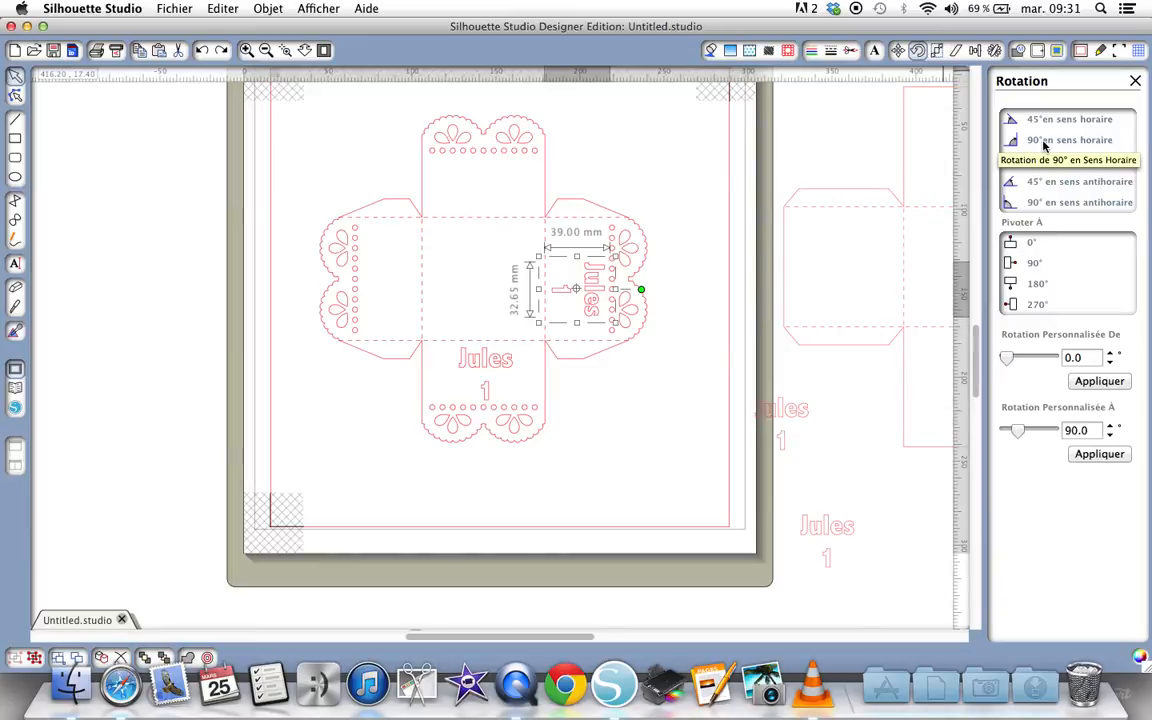
pyautogui.click(1043, 143)
pyautogui.click(1043, 143)
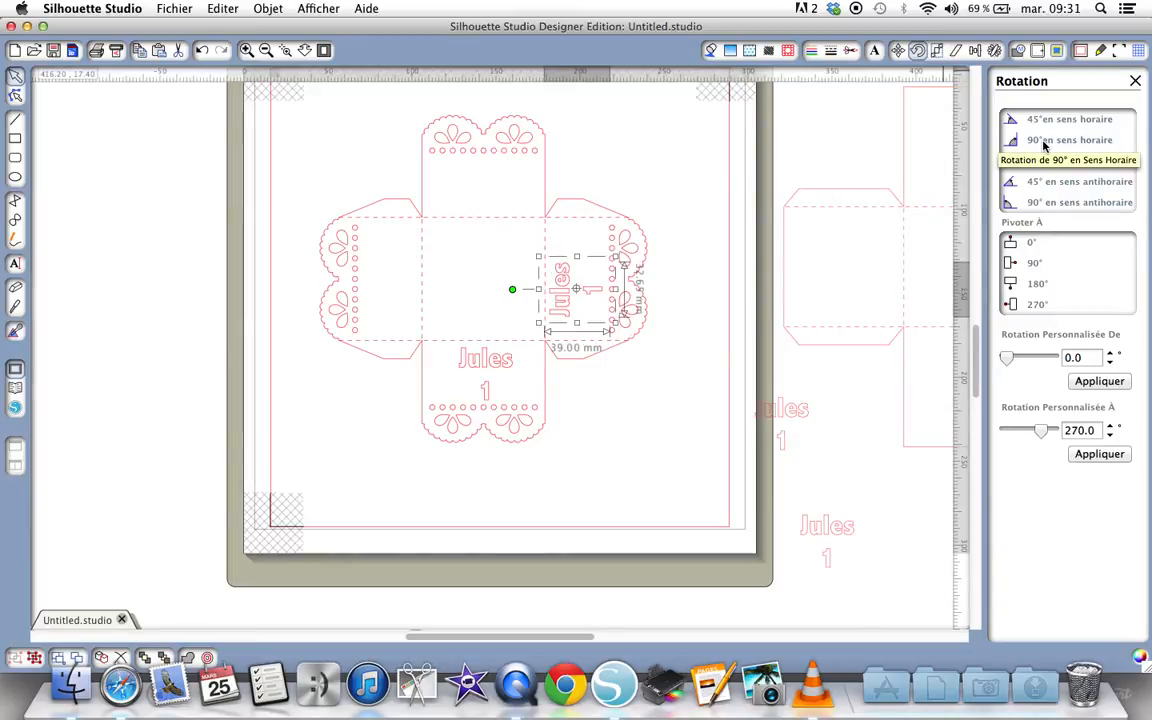
pyautogui.click(615, 391)
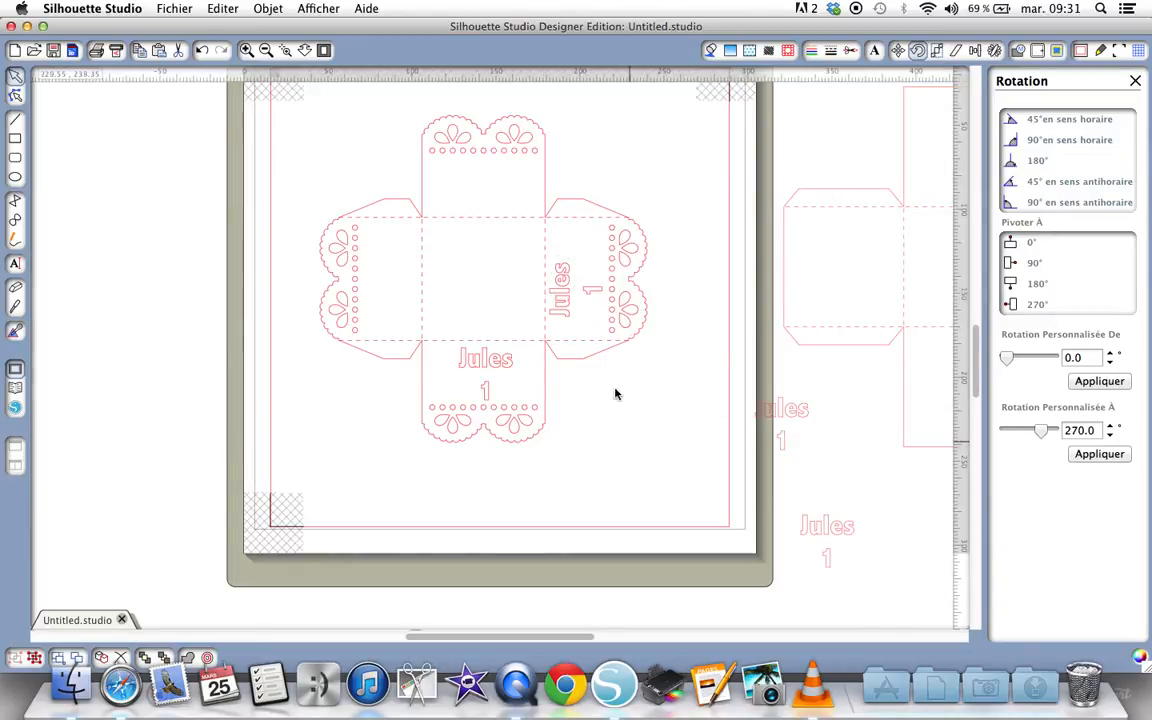
pyautogui.moveTo(565, 287)
pyautogui.mouseDown()
pyautogui.moveTo(564, 258)
pyautogui.moveTo(566, 275)
pyautogui.mouseUp()
pyautogui.click(579, 285)
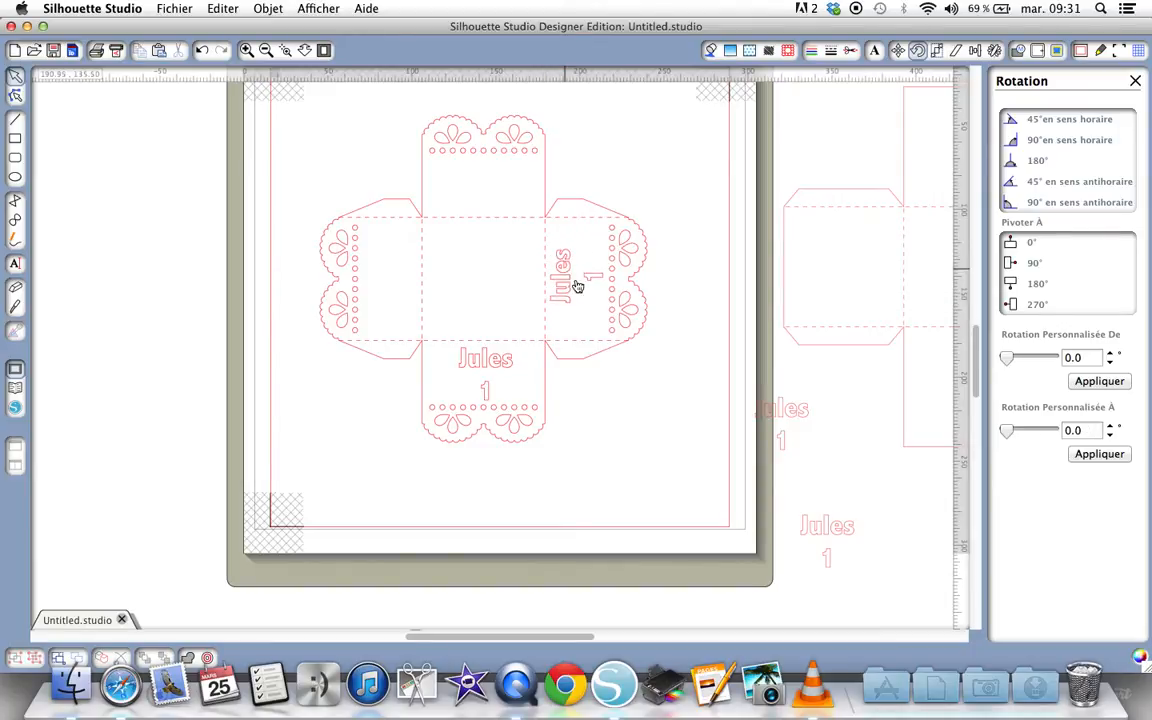
# Step: Place the second text copy on the lid's upper flap and rotate it 180°
pyautogui.moveTo(803, 406); pyautogui.dragTo(506, 170)
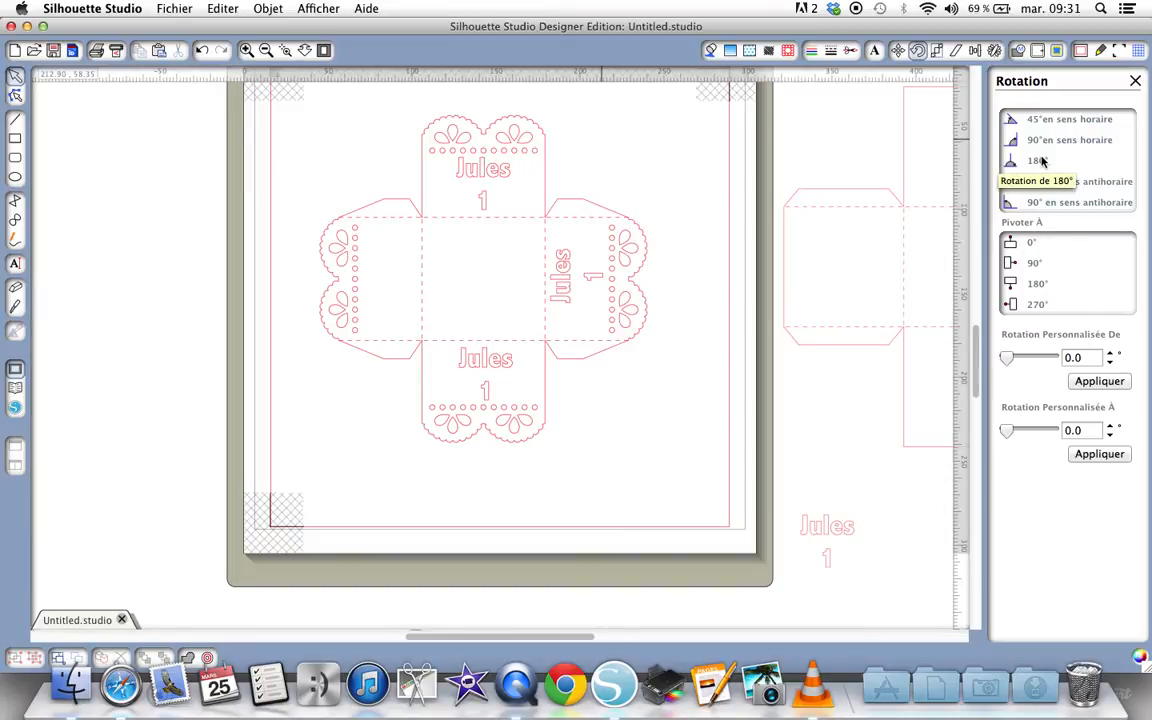
pyautogui.click(495, 168)
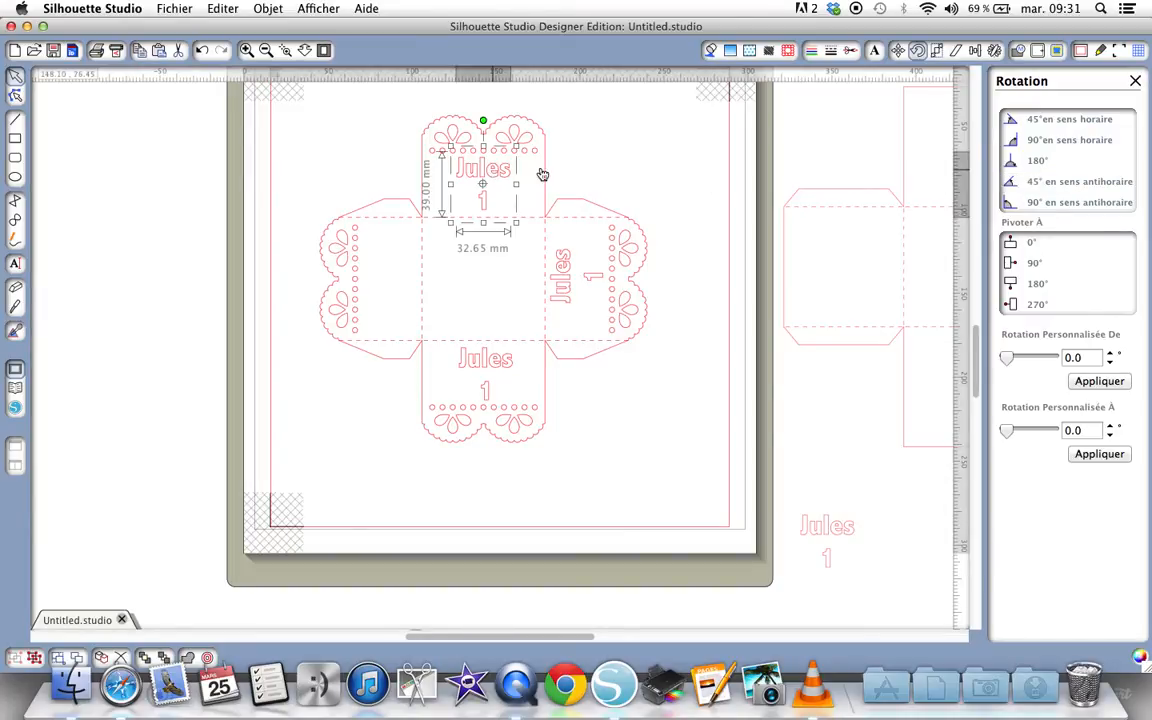
pyautogui.click(1040, 166)
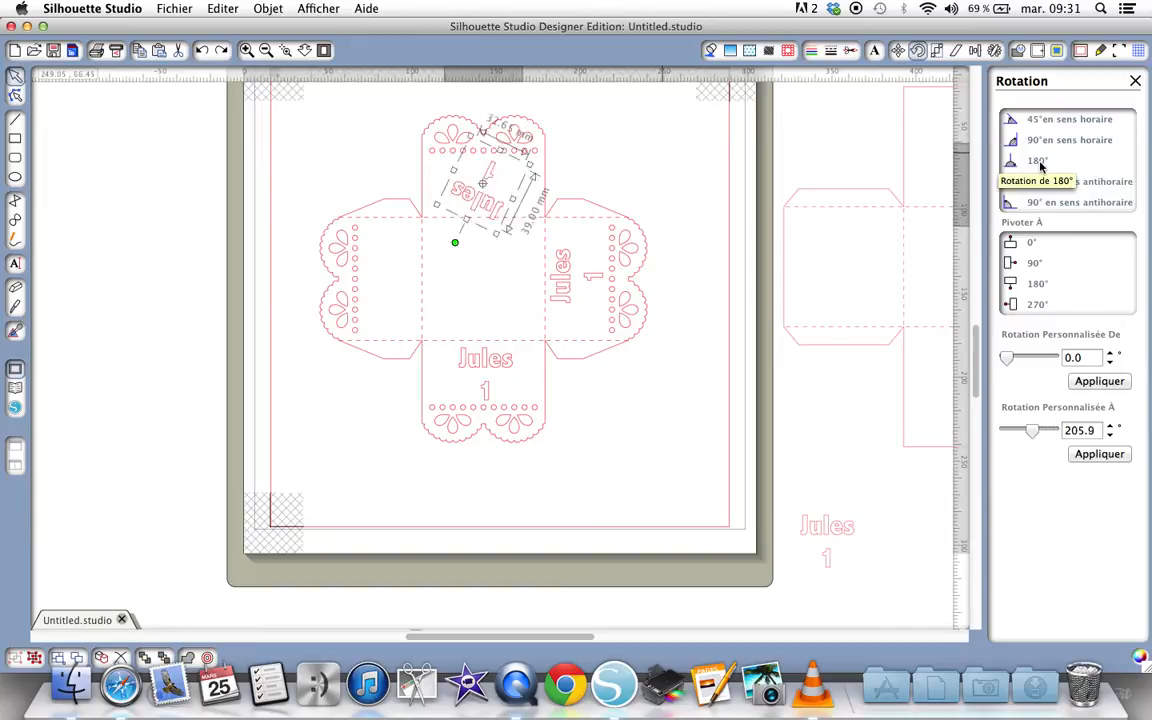
pyautogui.click(632, 182)
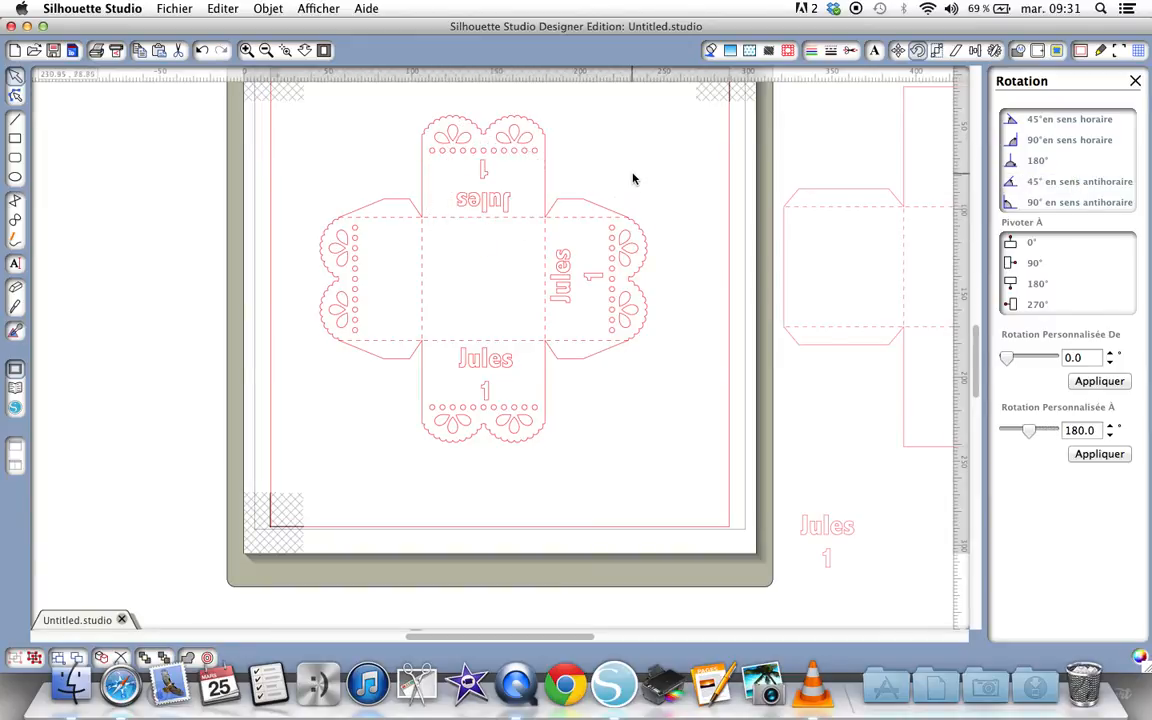
# Step: Place the last text copy on the lid's left flap and rotate it 90° clockwise
pyautogui.moveTo(845, 528); pyautogui.dragTo(405, 268)
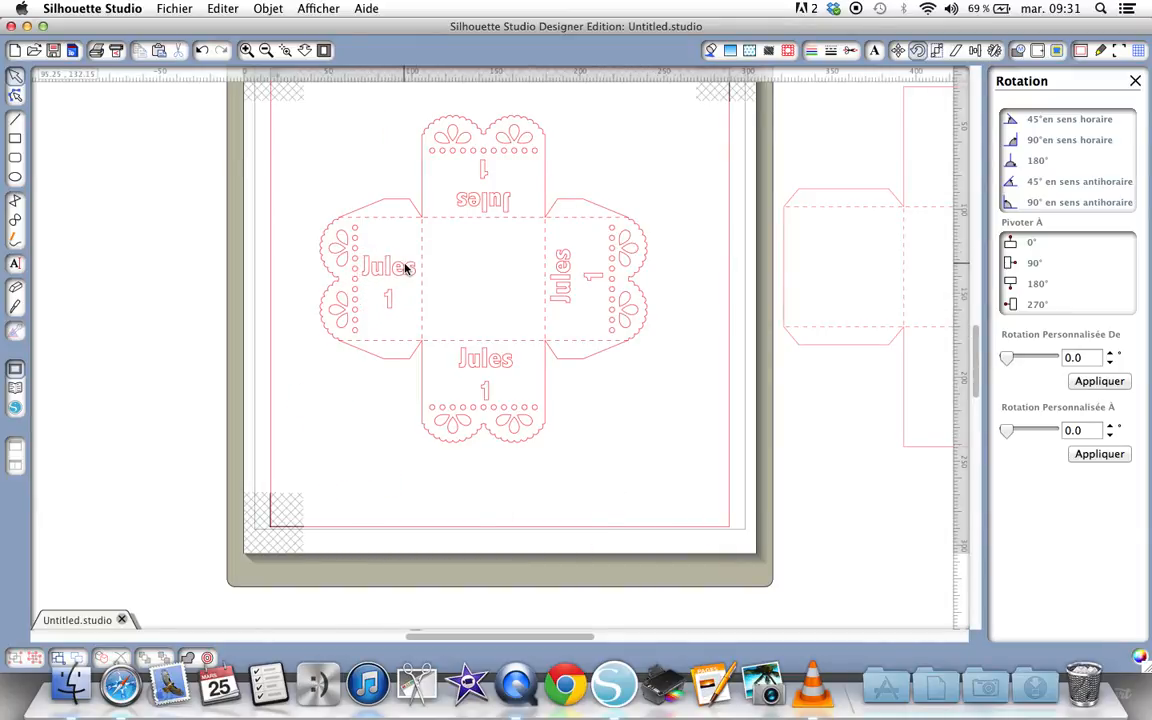
pyautogui.click(406, 270)
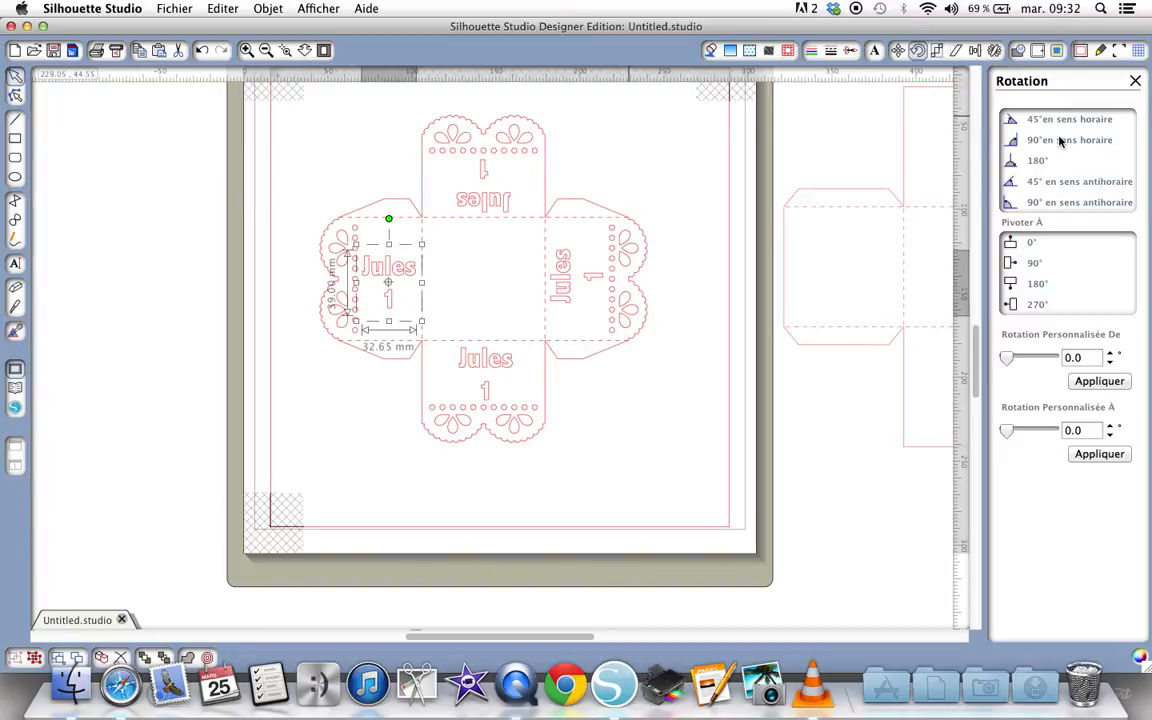
pyautogui.click(1058, 141)
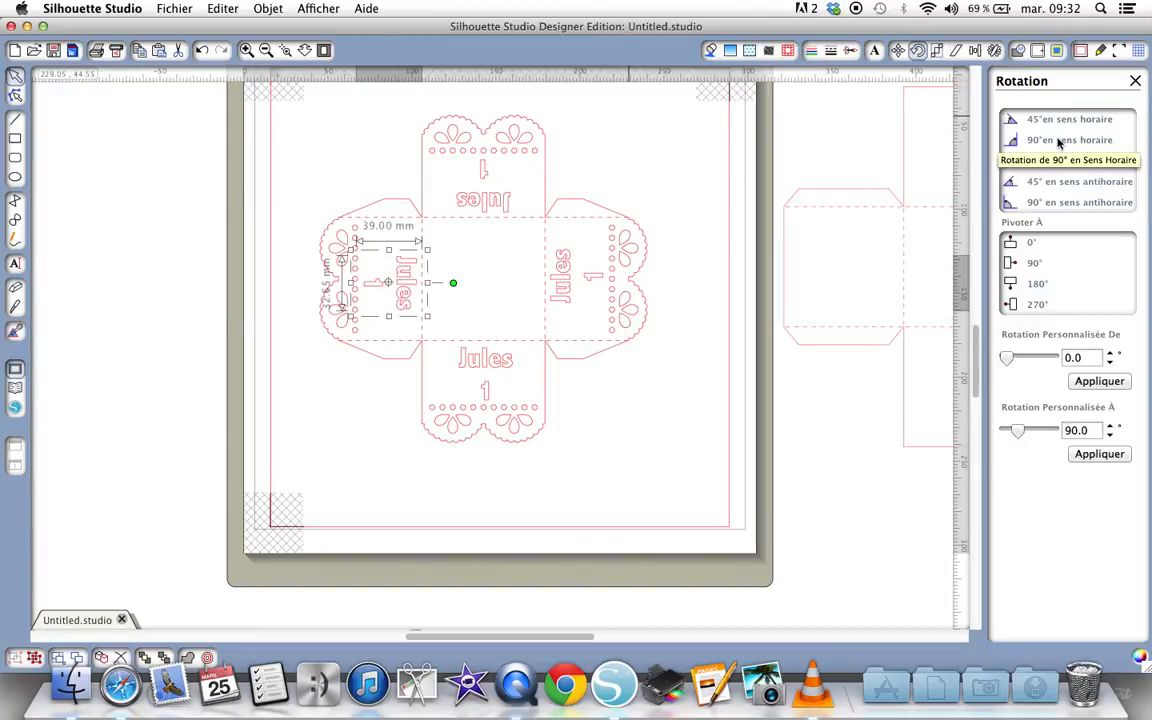
pyautogui.click(408, 277)
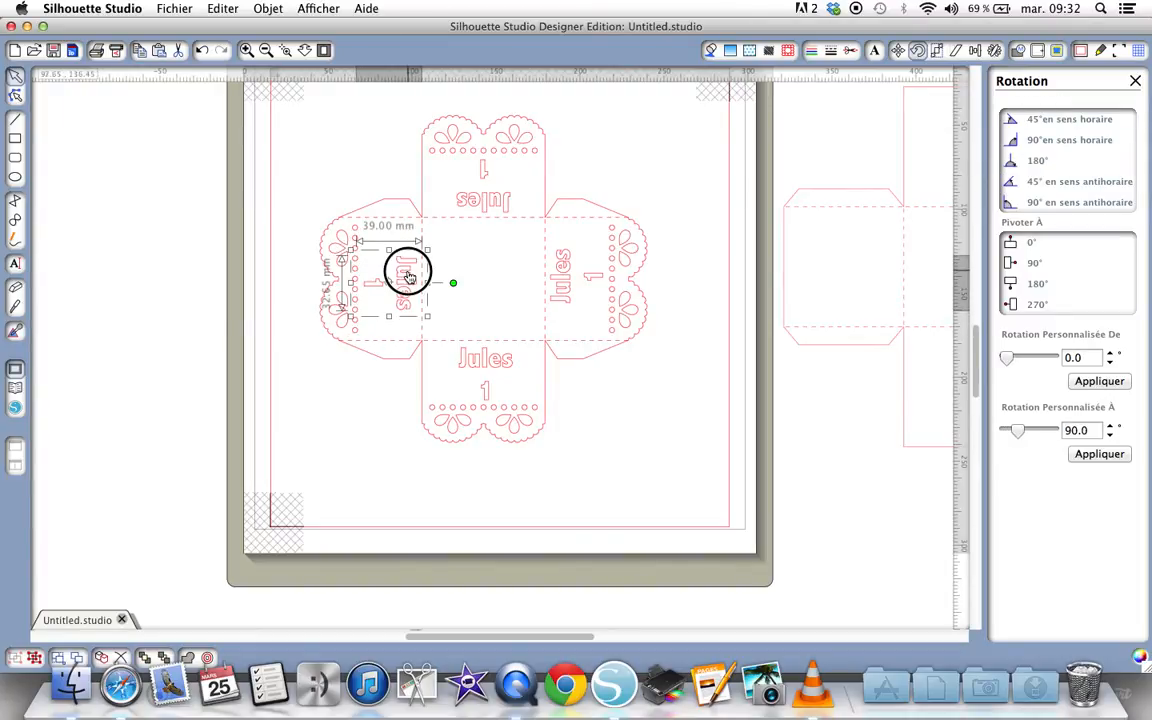
# Step: Nudge the rotated text copy on the lid's left flap slightly upward to centre it between the fold lines
pyautogui.moveTo(408, 277)
pyautogui.mouseDown()
pyautogui.moveTo(335, 263)
pyautogui.moveTo(406, 267)
pyautogui.mouseUp()
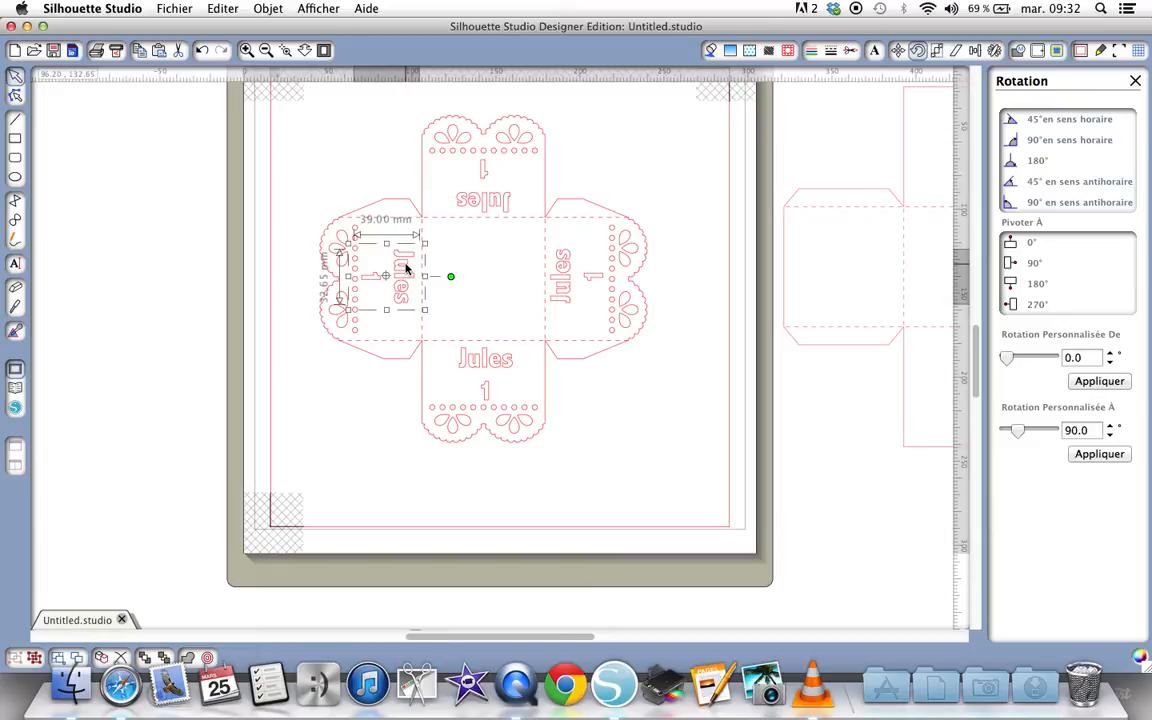
# Step: Insert the 3d lace party favor box from the library into a new document and shift it so the whole lid lies on the page
pyautogui.click(15, 50)
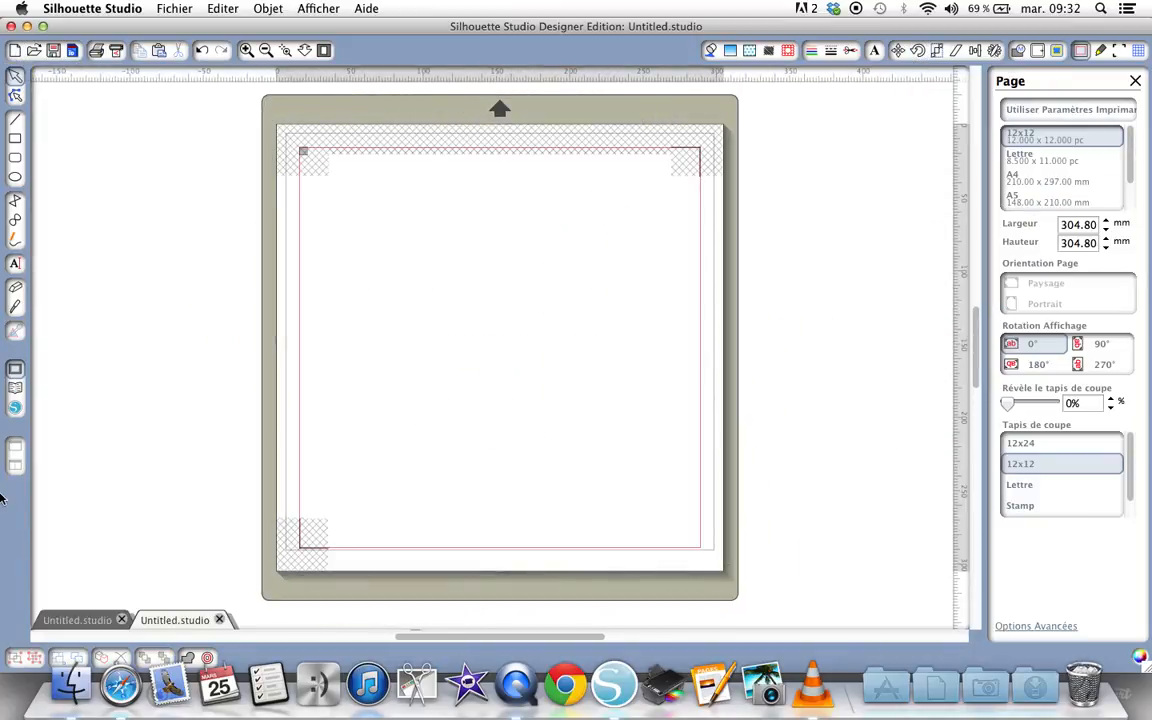
pyautogui.click(16, 388)
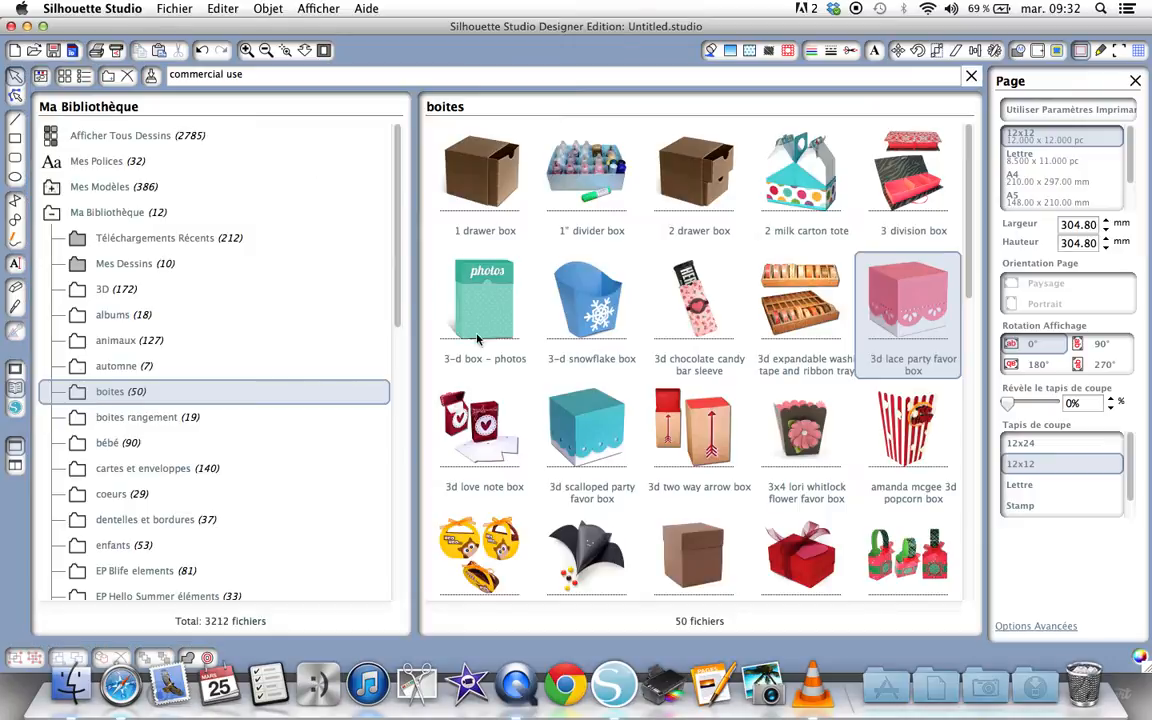
pyautogui.doubleClick(911, 282)
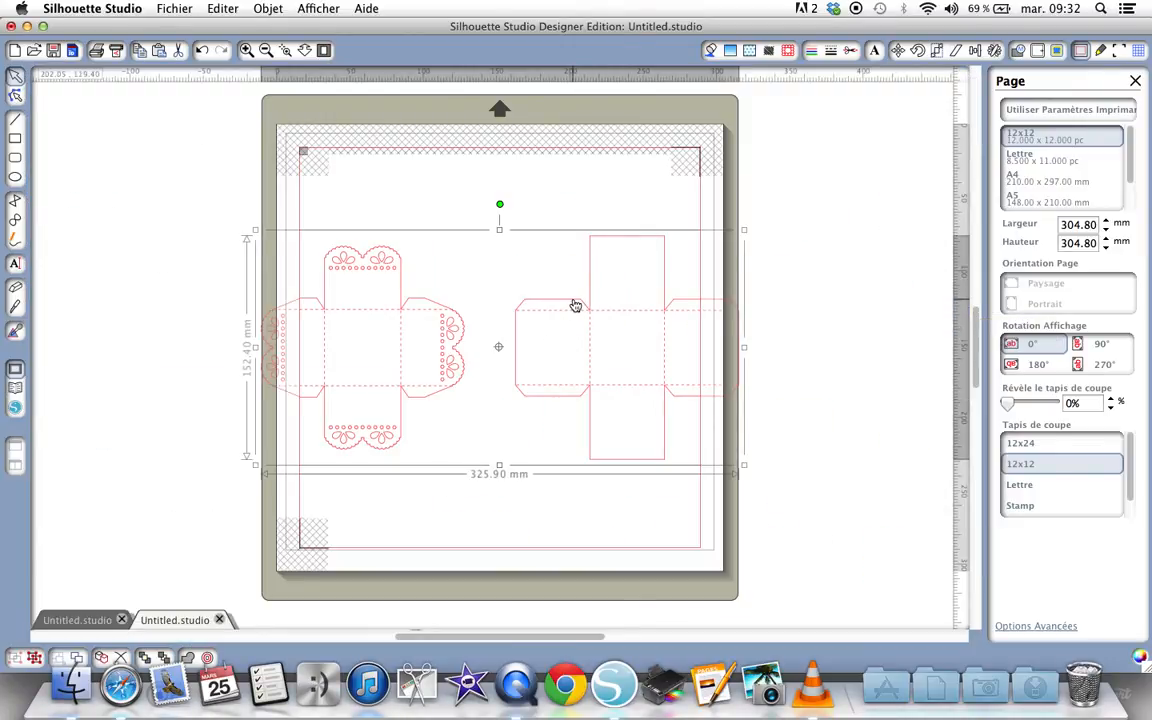
pyautogui.moveTo(574, 300); pyautogui.dragTo(694, 263)
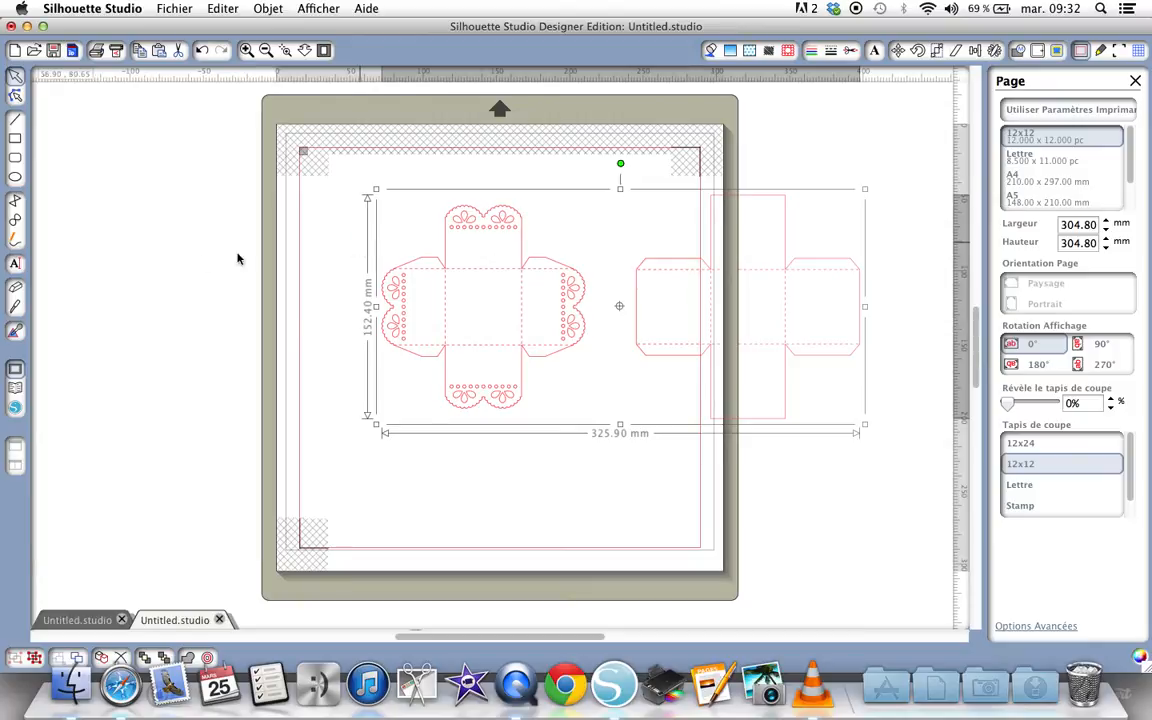
# Step: Add a text on the lid's lower flap with the first name and the number 1 on the line beneath
pyautogui.click(16, 265)
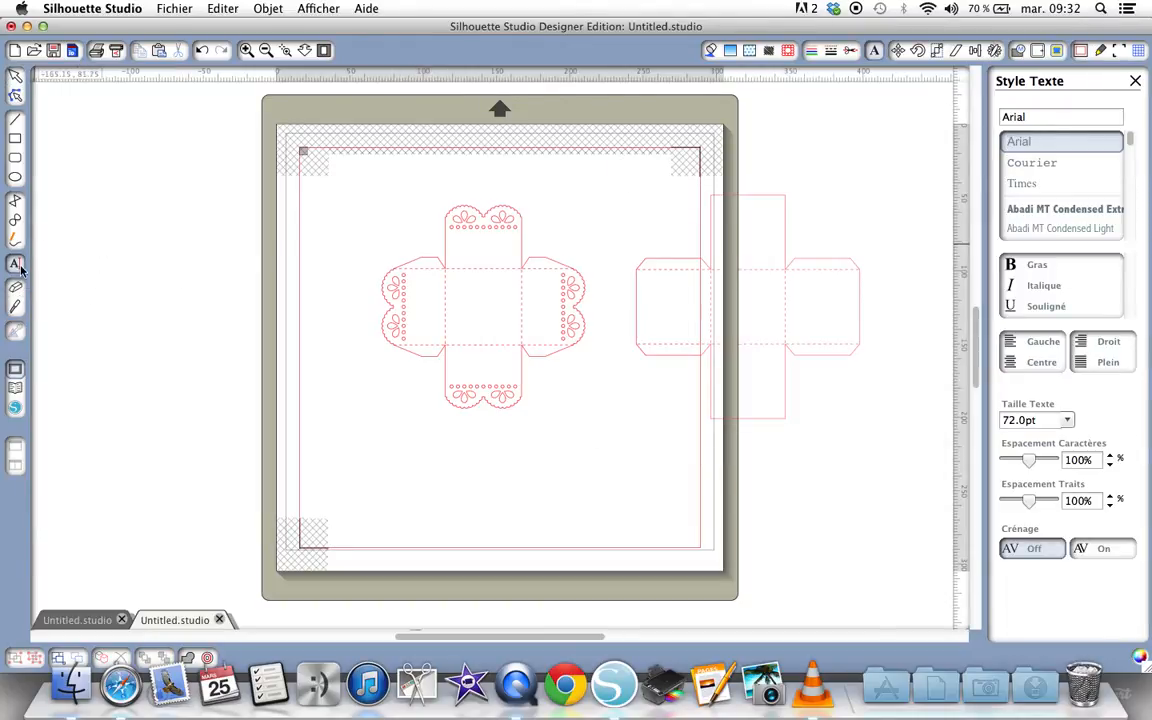
pyautogui.click(476, 375)
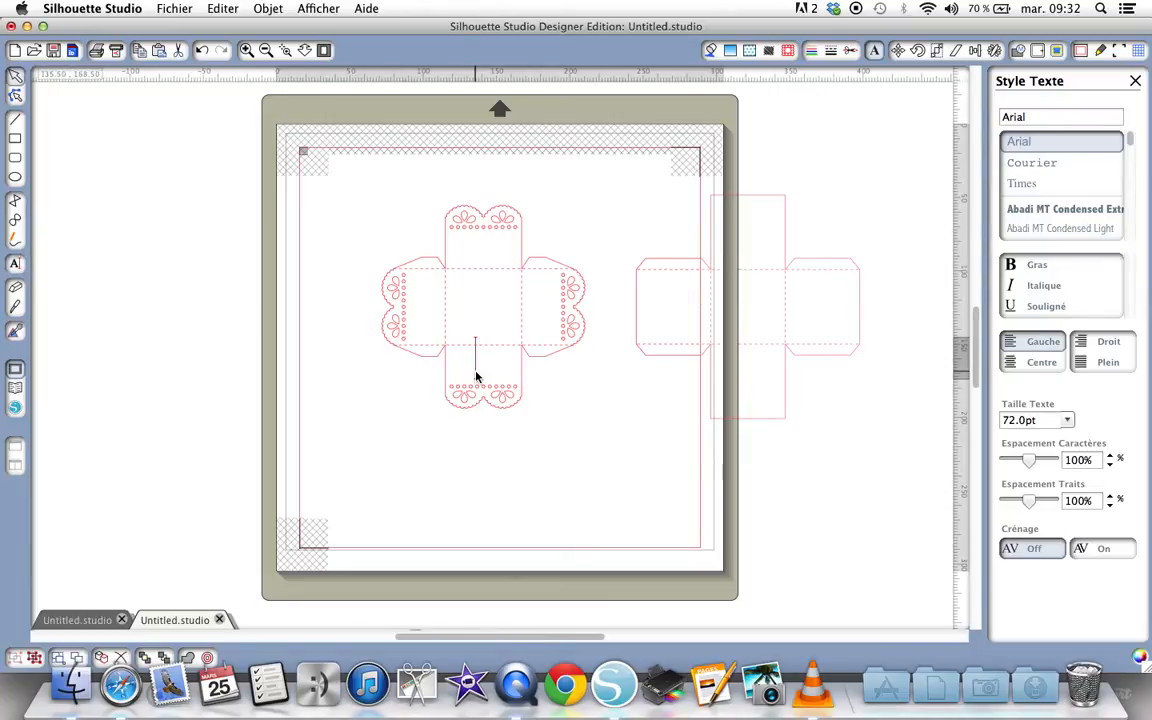
pyautogui.click(246, 50)
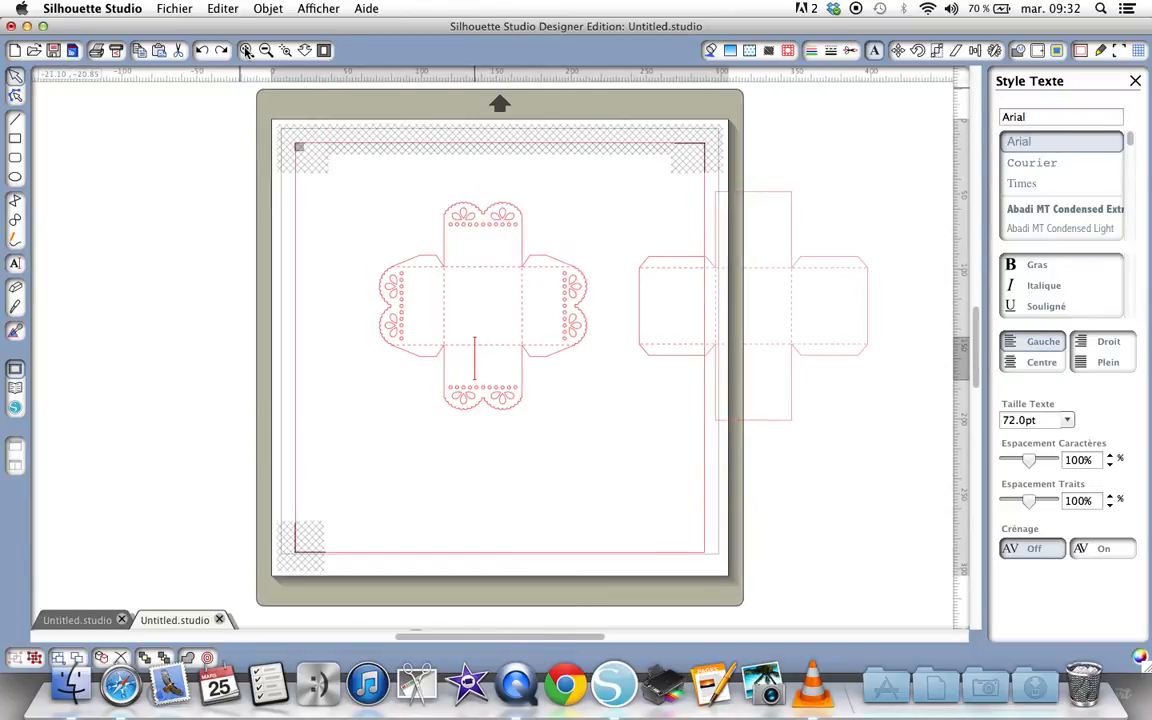
pyautogui.click(246, 50)
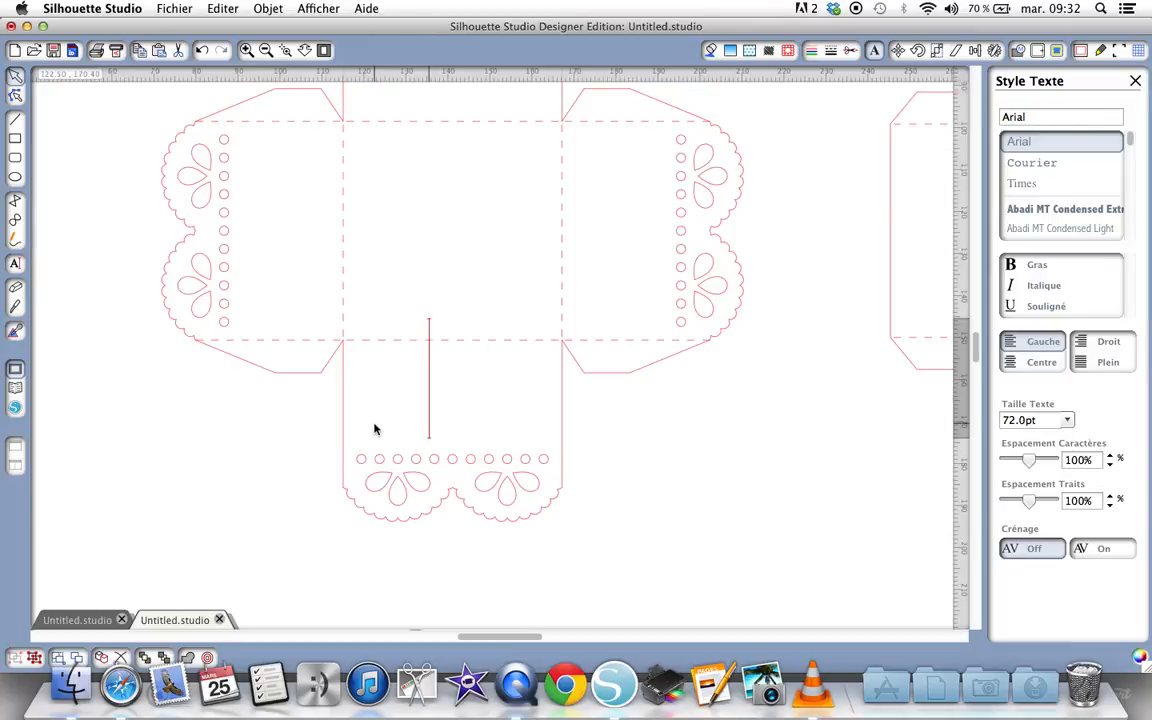
pyautogui.write('Jules')
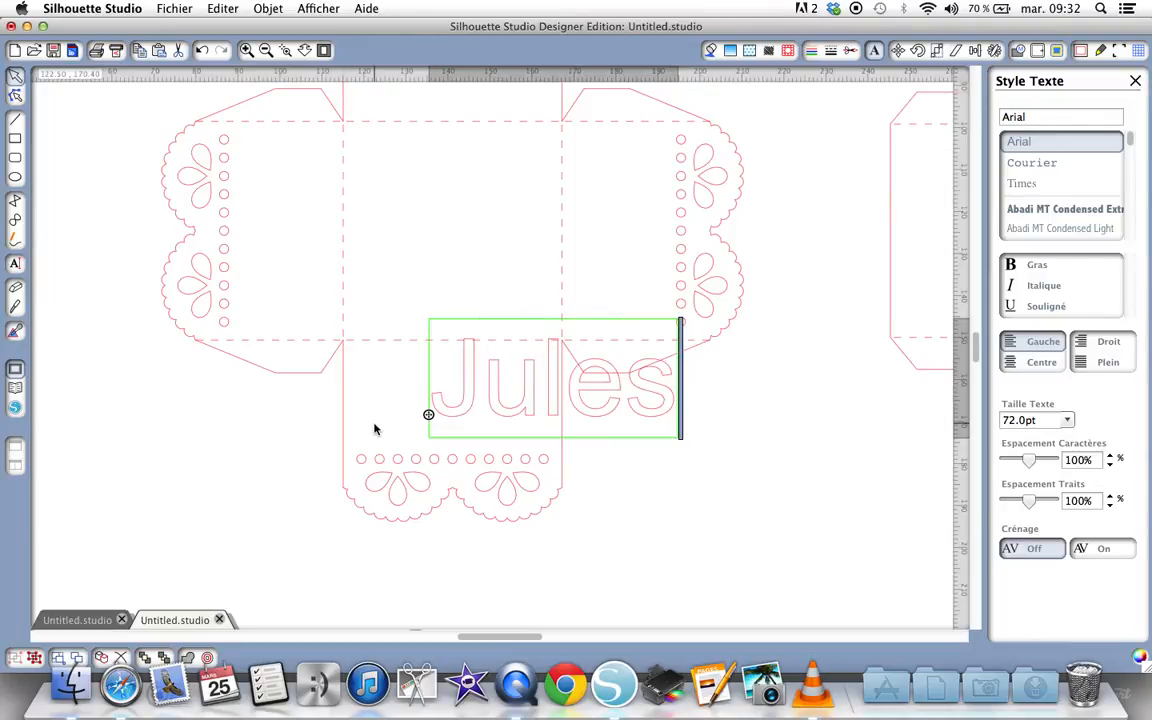
pyautogui.press('Return')
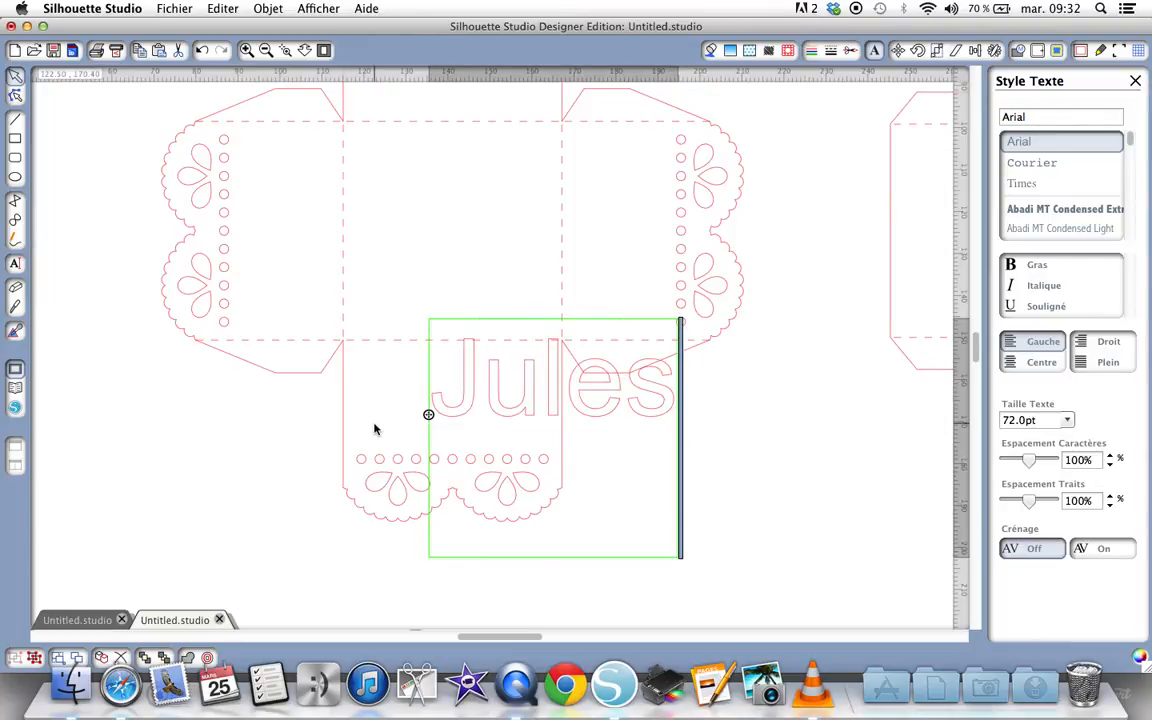
pyautogui.write('1')
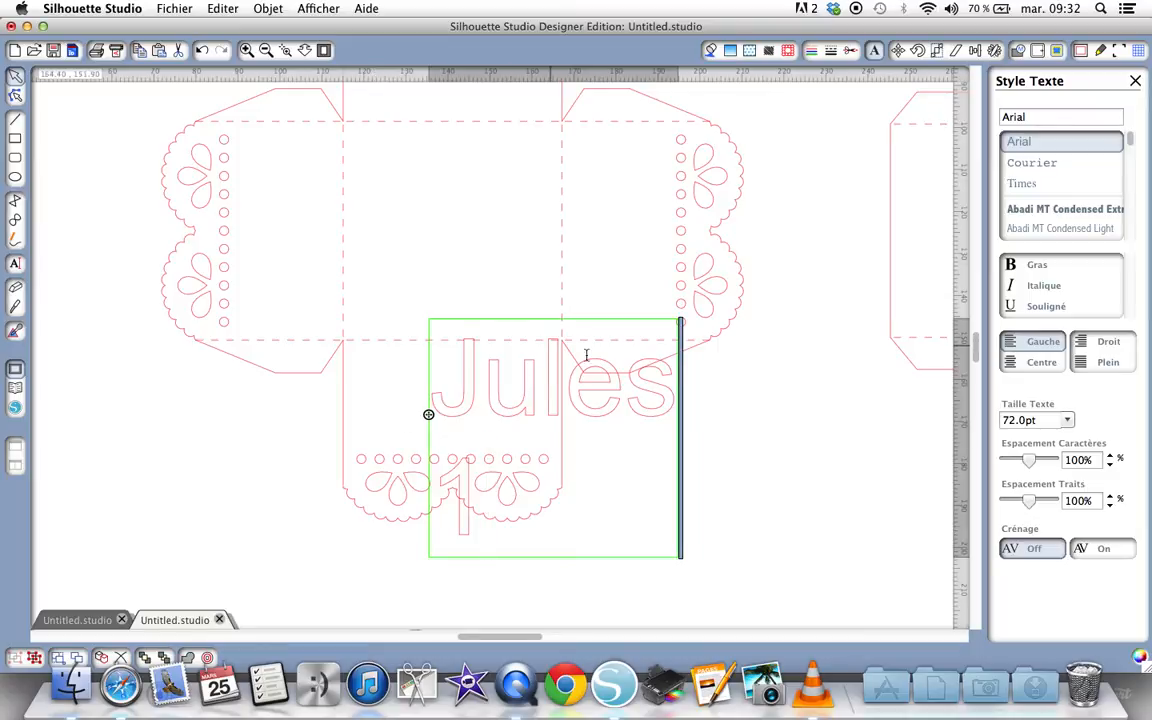
# Step: Finish the text entry and move the name and number text off the lid into the empty area beside the lower flap
pyautogui.click(845, 468)
pyautogui.click(609, 414)
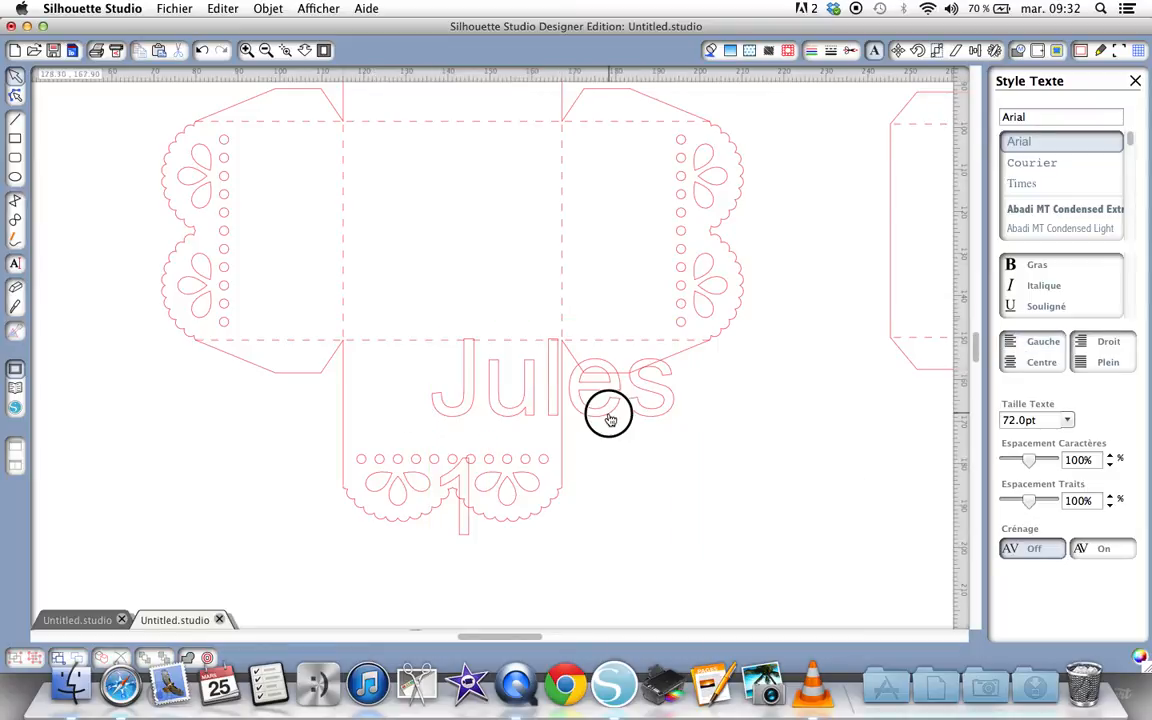
pyautogui.moveTo(609, 414); pyautogui.dragTo(826, 463)
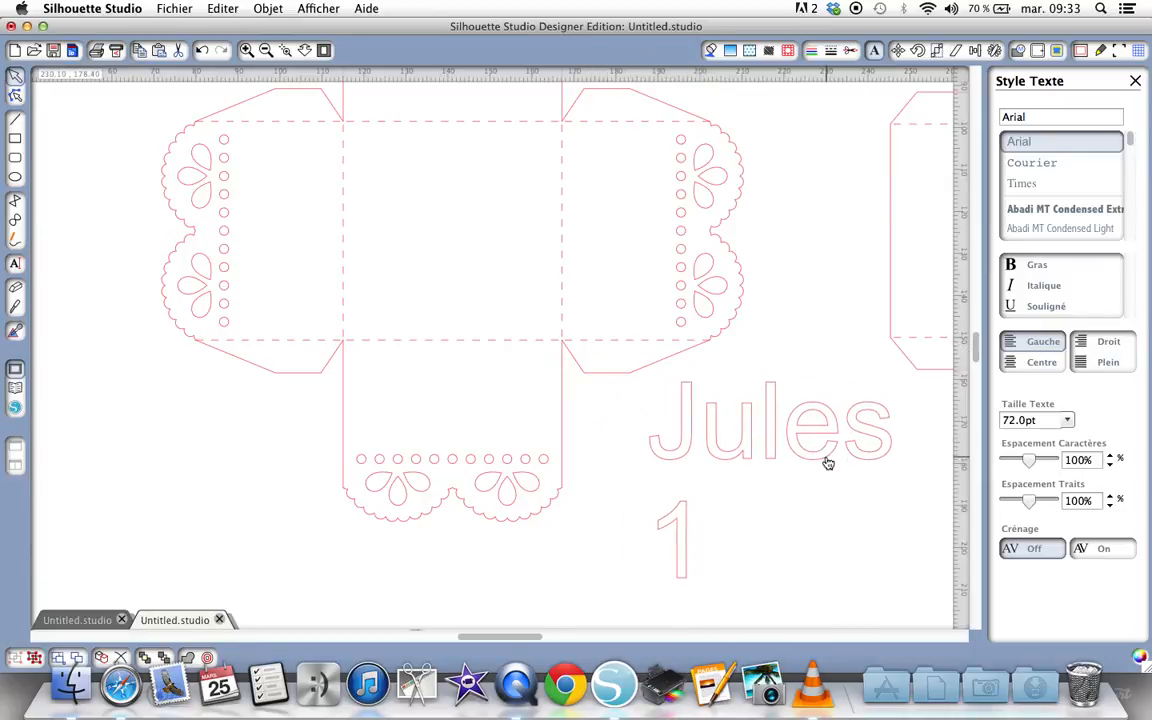
# Step: Centre-align the number 1 beneath the first name within the text
pyautogui.doubleClick(688, 459)
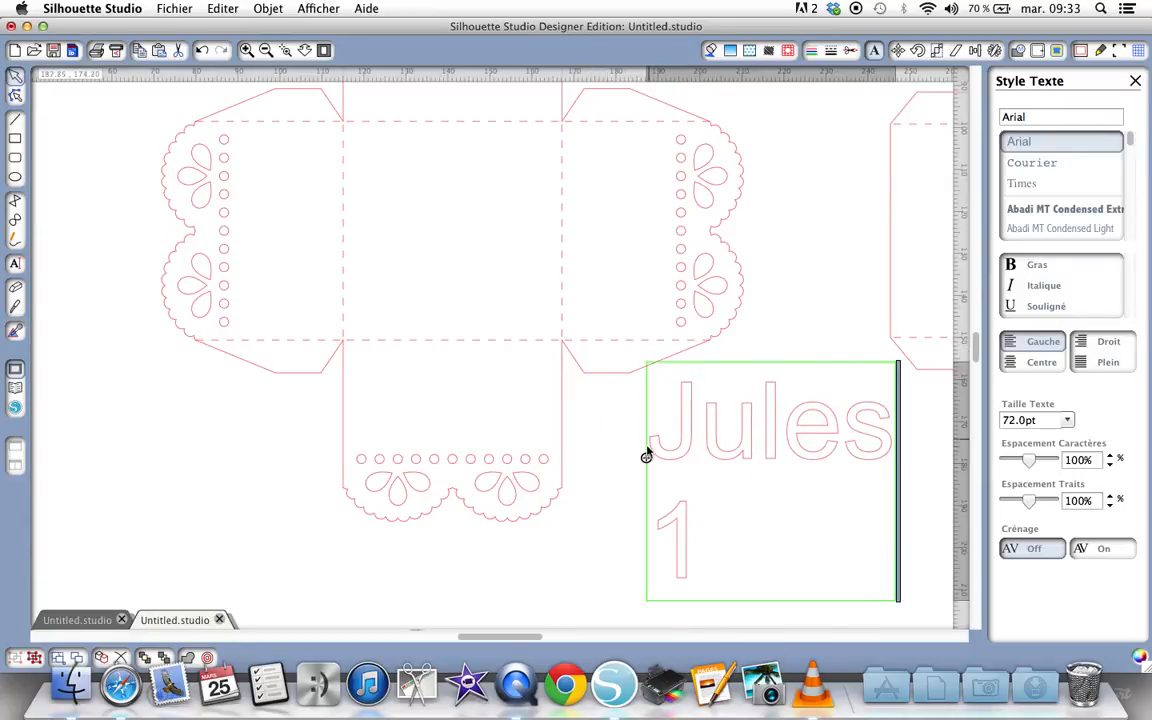
pyautogui.rightClick(654, 530)
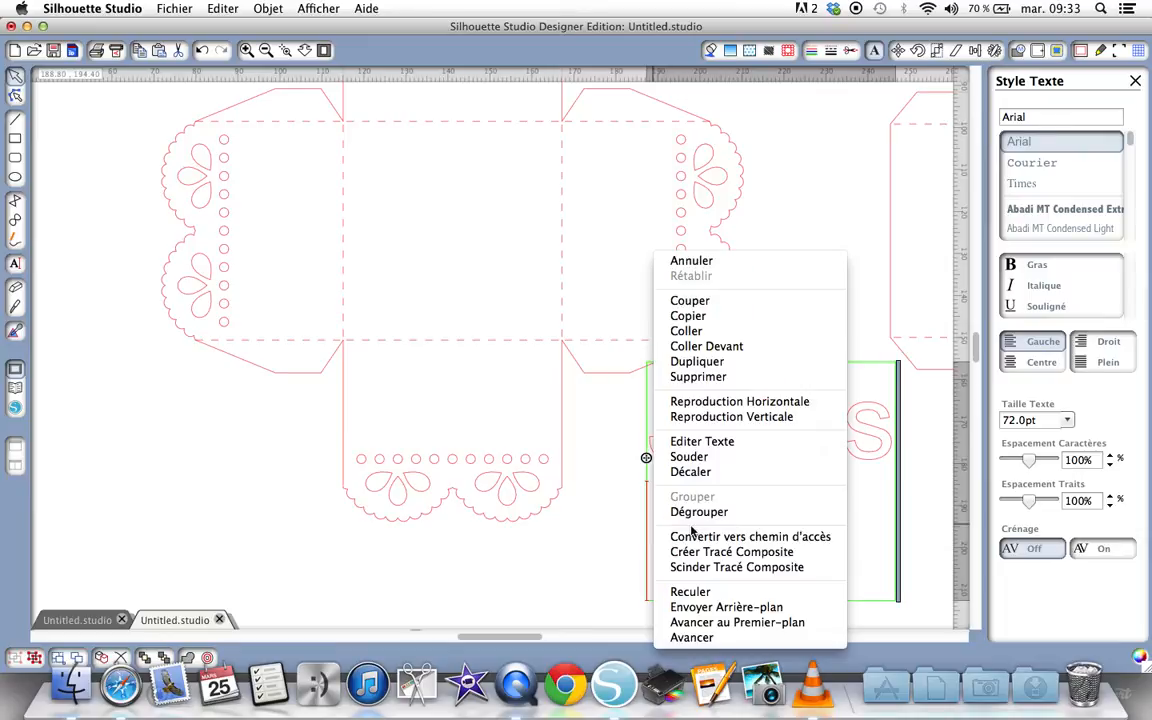
pyautogui.press('Escape')
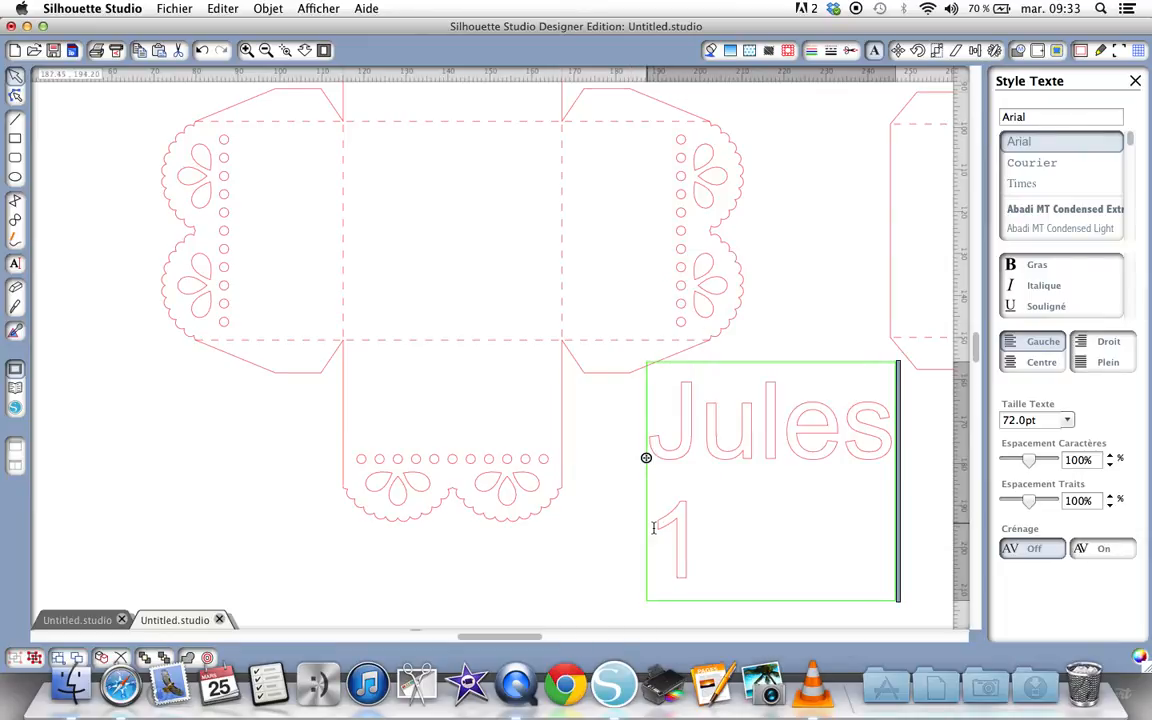
pyautogui.moveTo(650, 530); pyautogui.dragTo(712, 530)
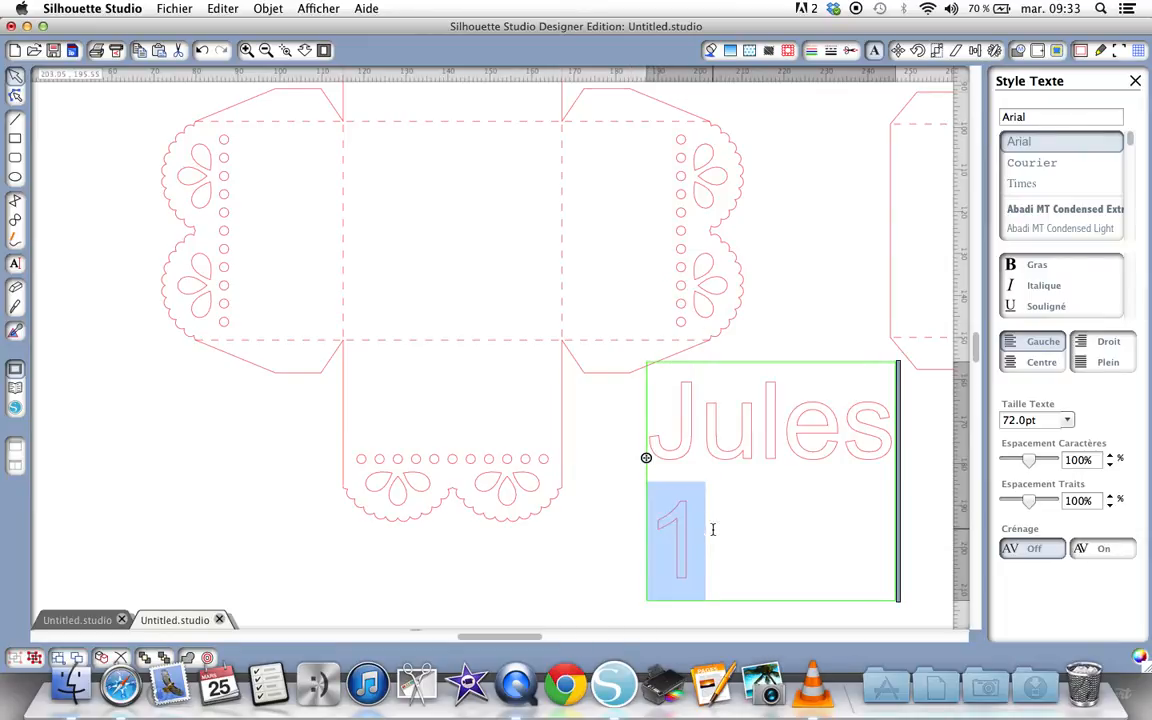
pyautogui.click(1049, 364)
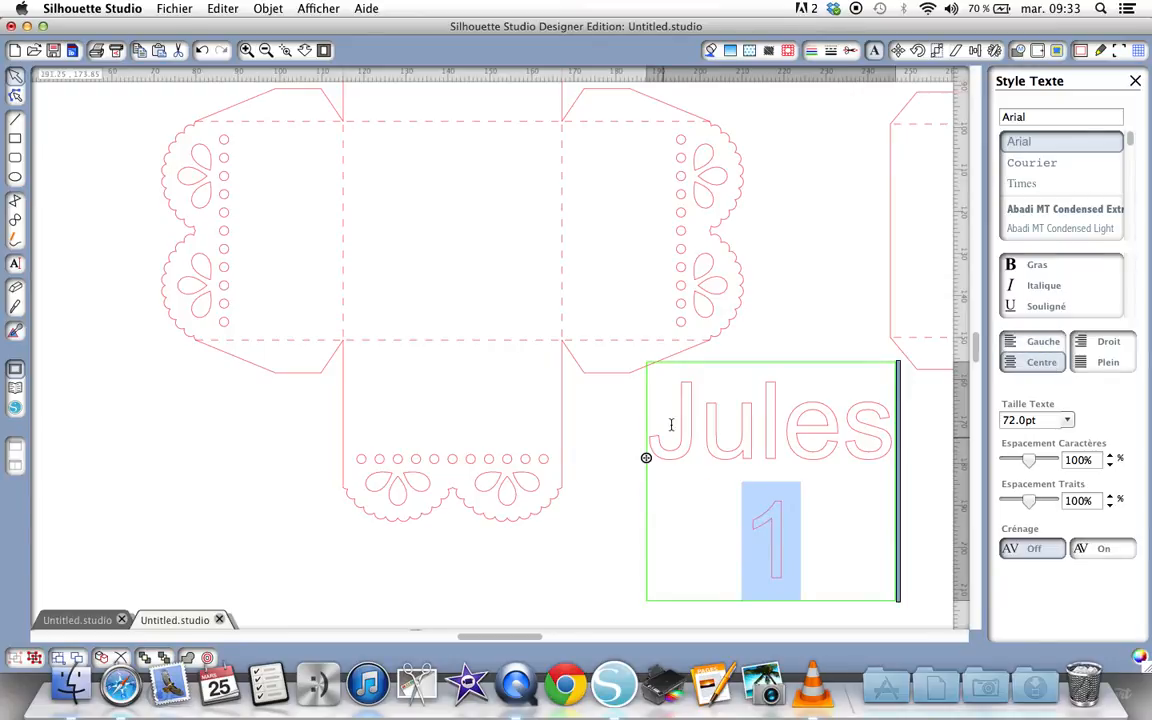
# Step: Set the whole name and number text to 36 pt and move it onto the lid's lower flap
pyautogui.moveTo(668, 426); pyautogui.dragTo(832, 536)
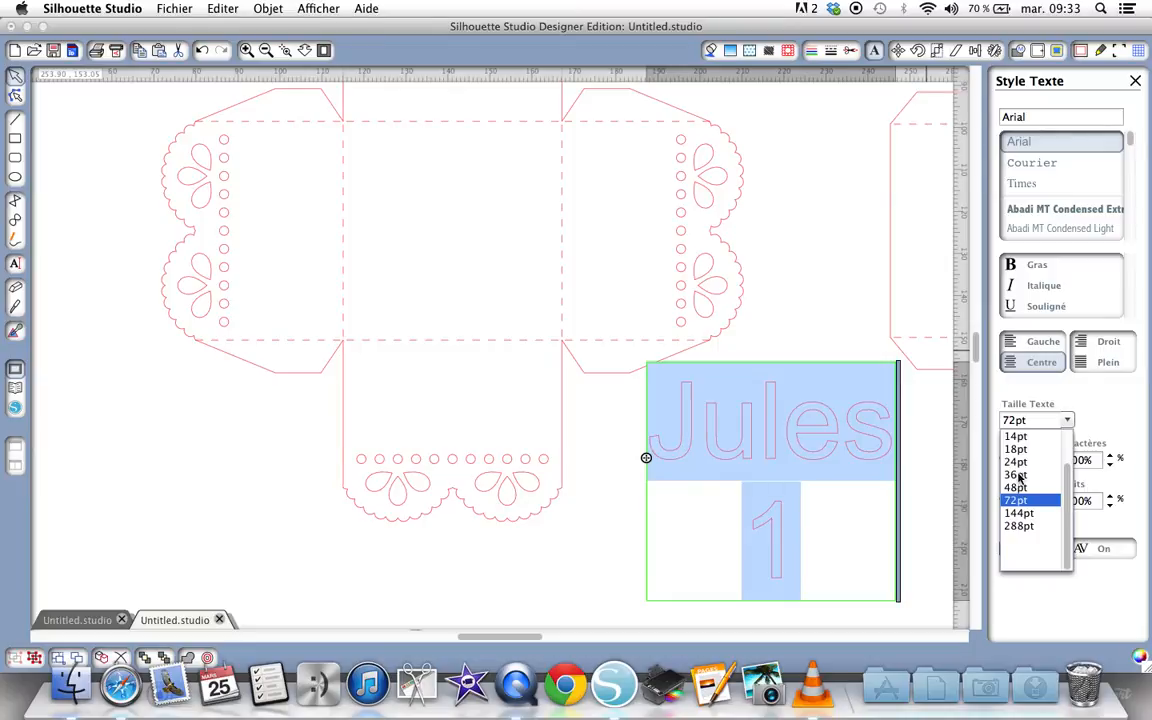
pyautogui.click(1015, 488)
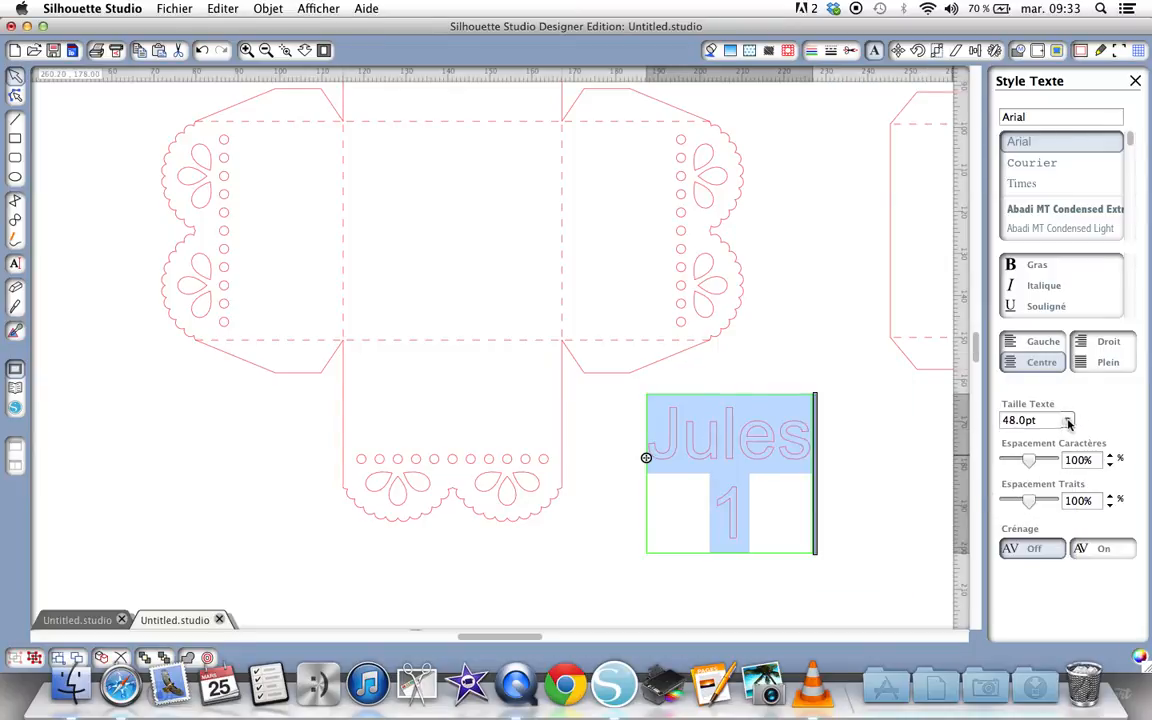
pyautogui.click(1066, 420)
pyautogui.click(1018, 475)
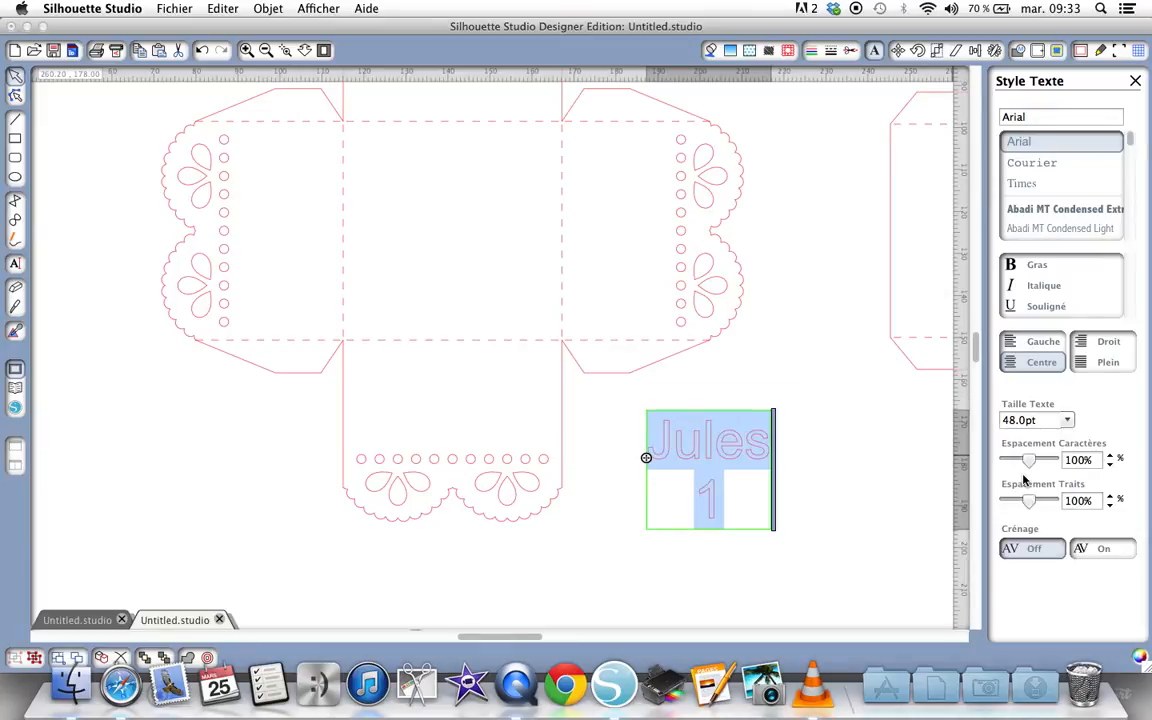
pyautogui.click(810, 505)
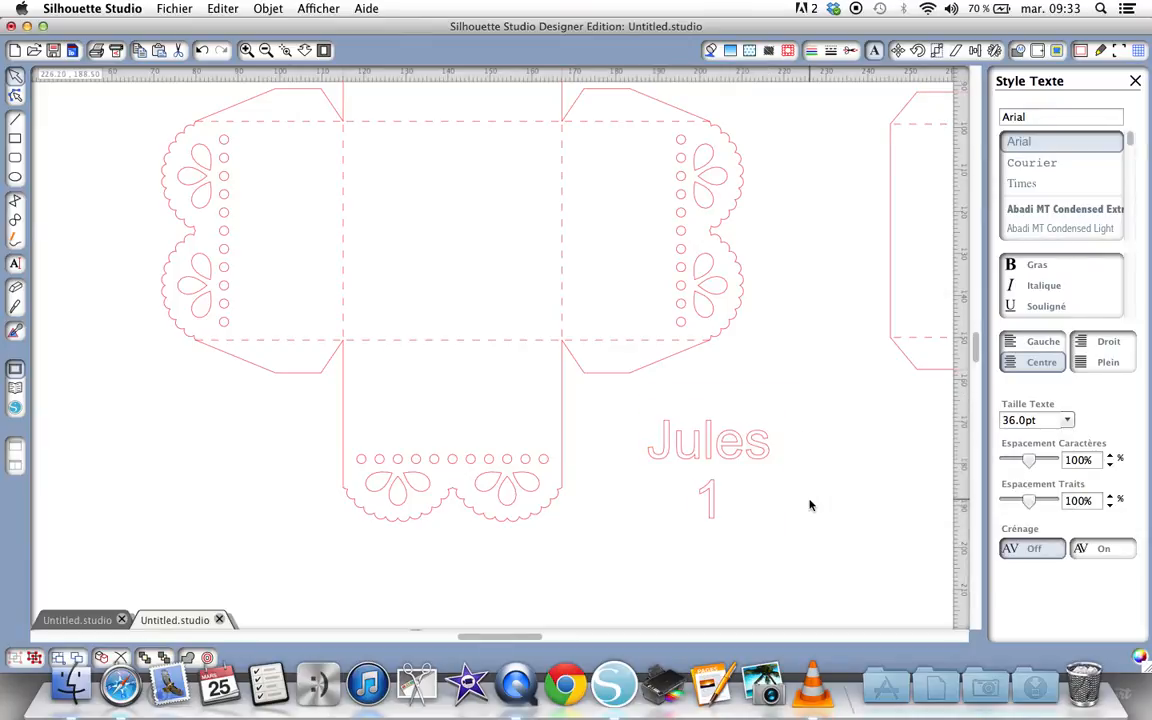
pyautogui.moveTo(738, 437); pyautogui.dragTo(476, 370)
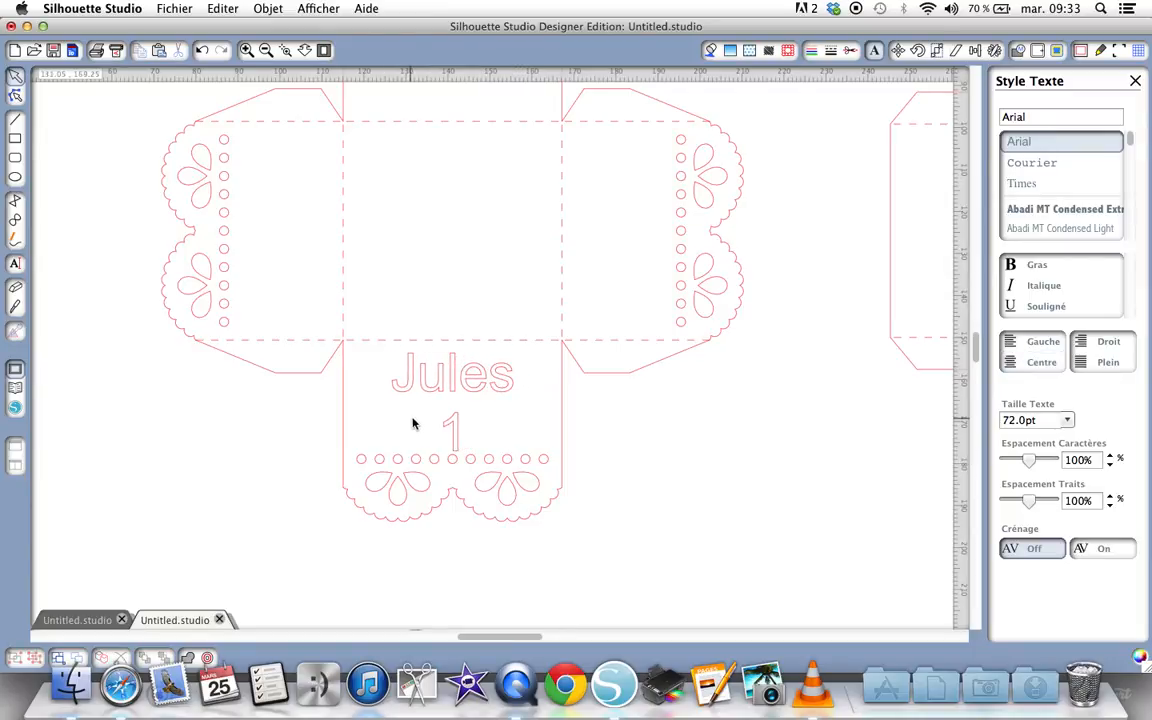
# Step: Check the cut style of the name and number text on the lower flap, then return to the page settings
pyautogui.click(850, 52)
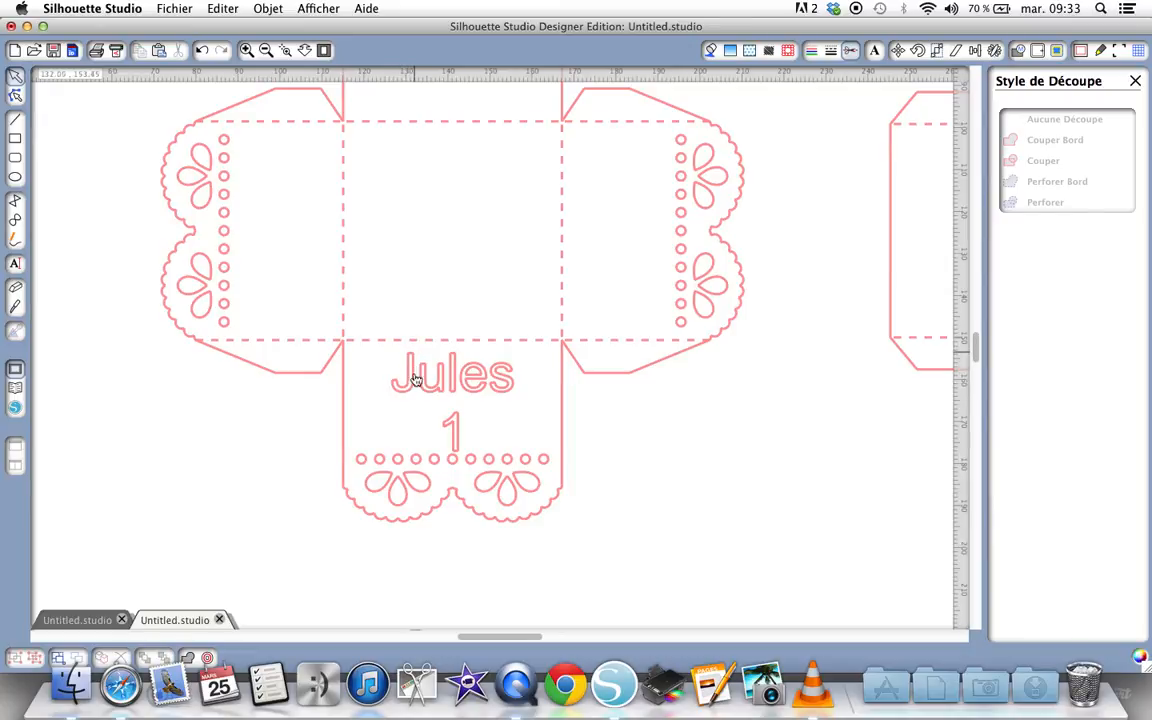
pyautogui.click(503, 390)
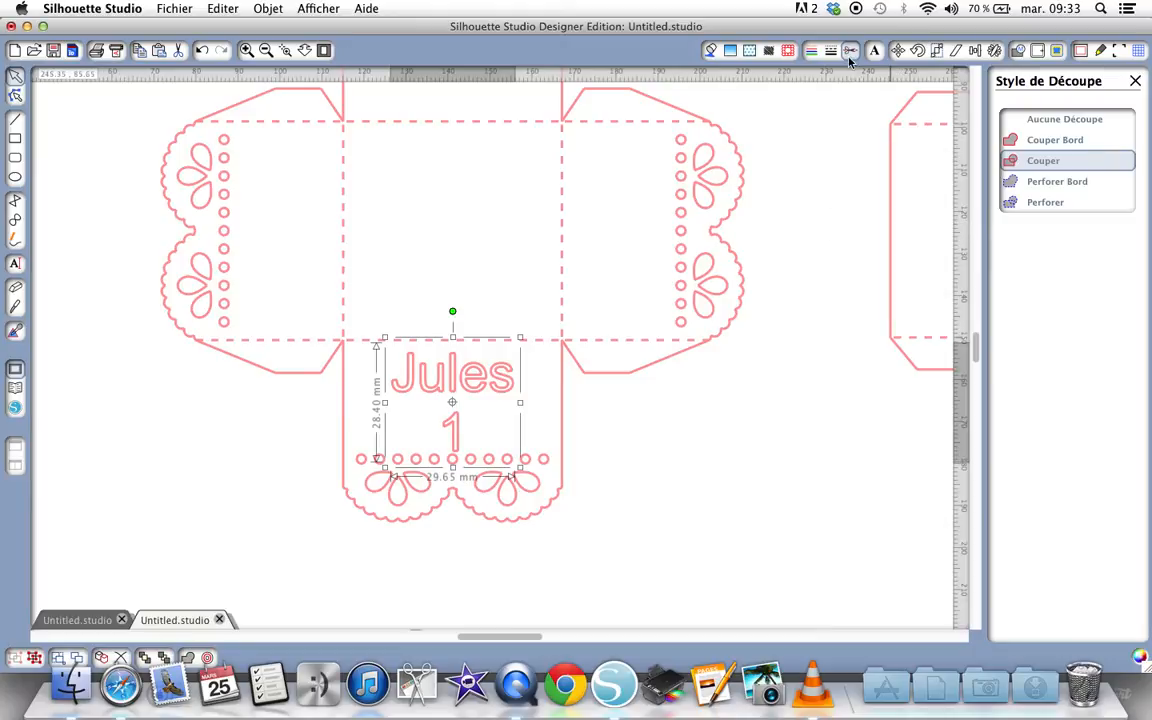
pyautogui.click(1081, 51)
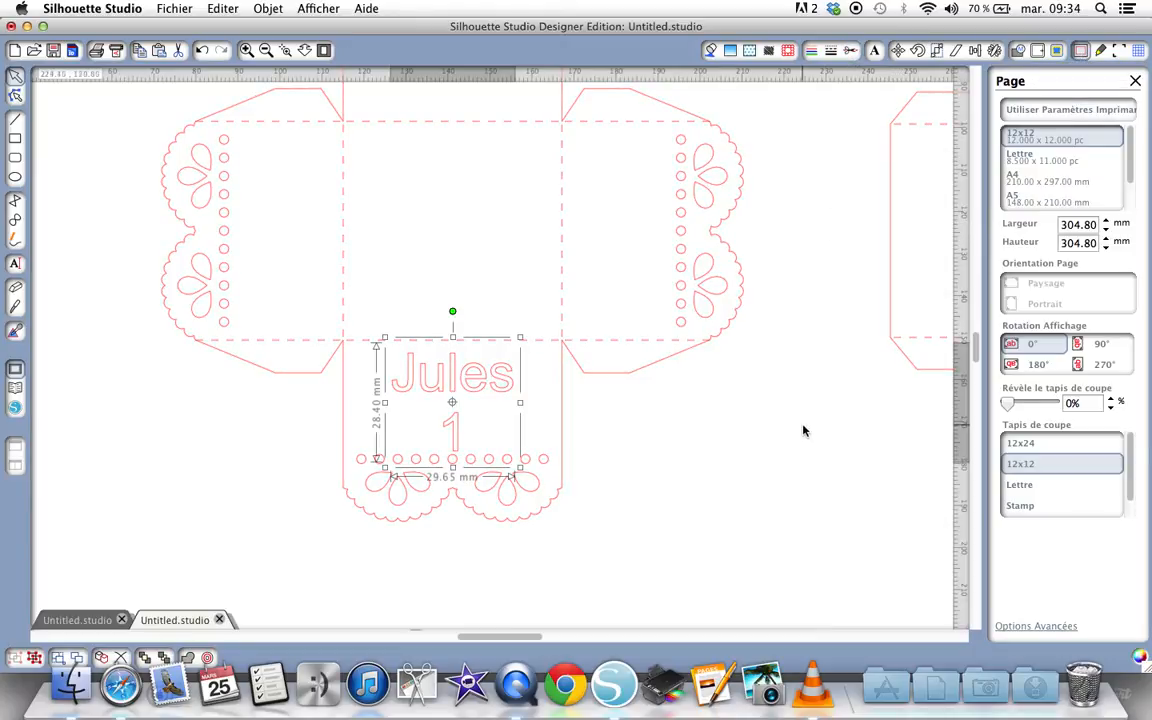
# Step: Apply the LW Tall Sketch font from the library's Mes Polices collection to the name and number text
pyautogui.click(14, 392)
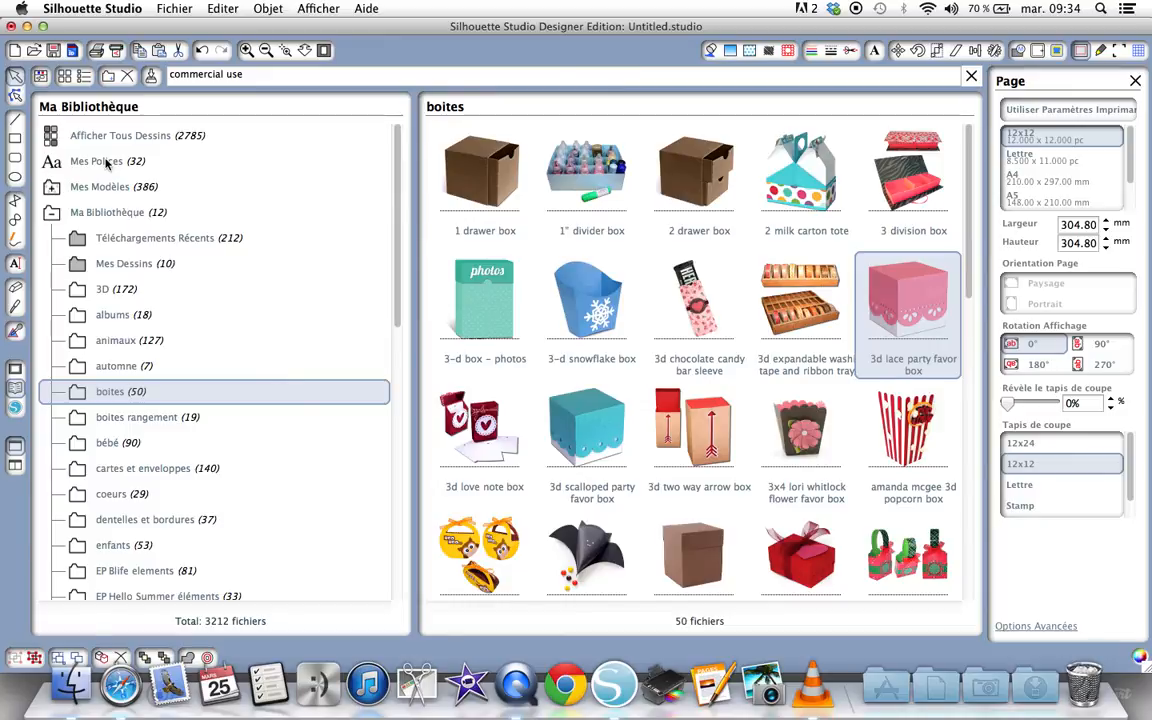
pyautogui.click(107, 164)
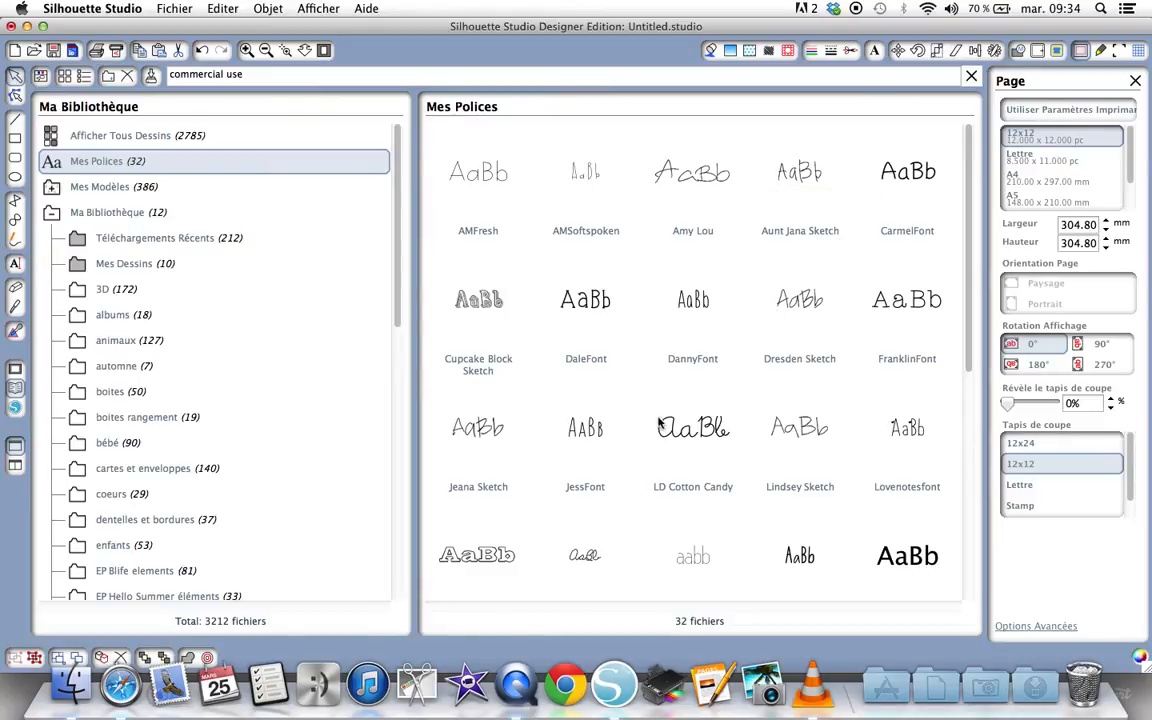
pyautogui.scroll(-1, 638, 486)
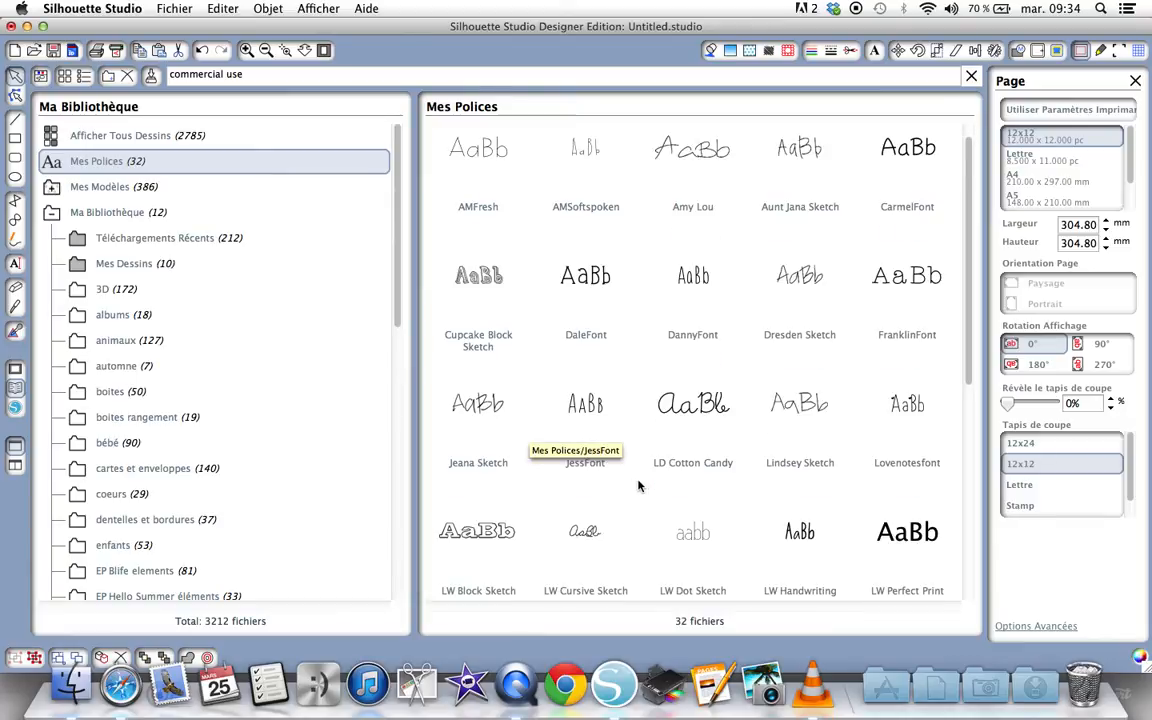
pyautogui.scroll(-3, 638, 486)
pyautogui.scroll(-2, 638, 486)
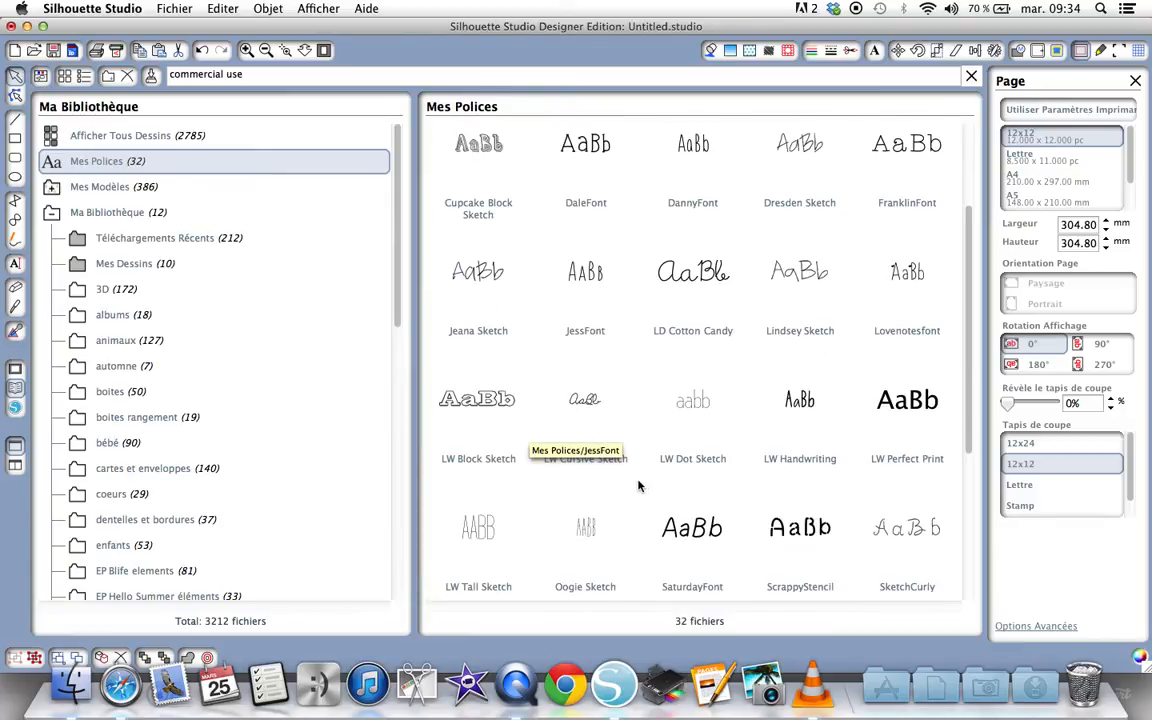
pyautogui.scroll(-3, 638, 486)
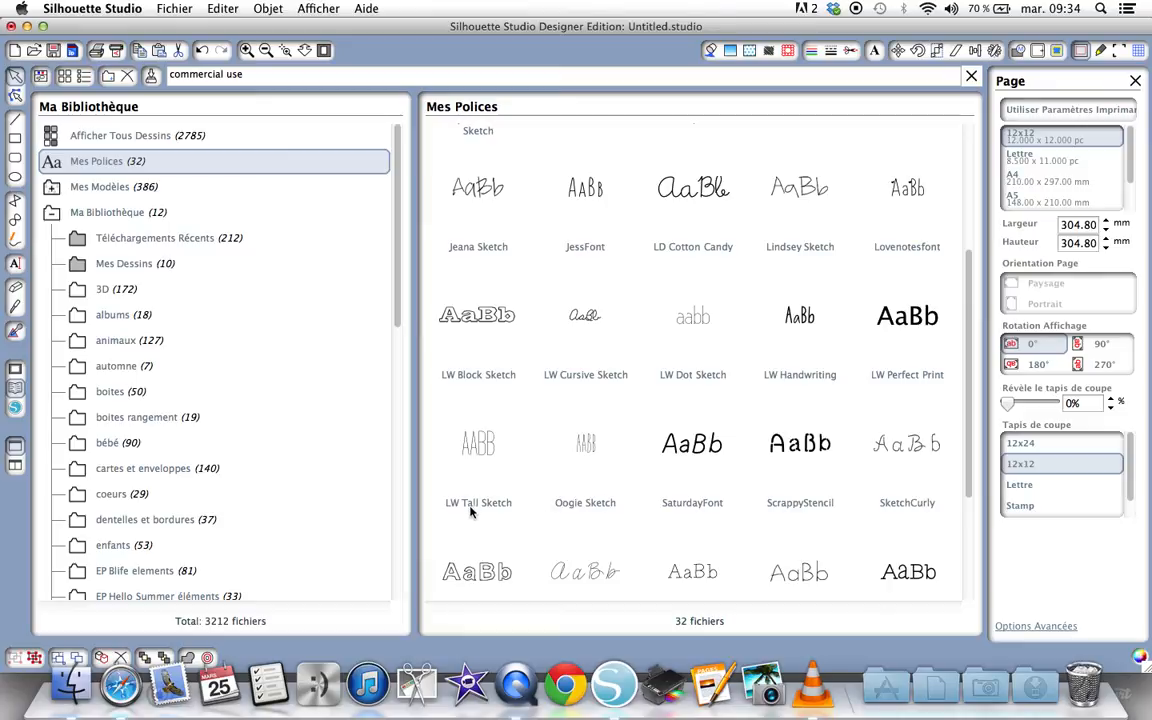
pyautogui.click(499, 509)
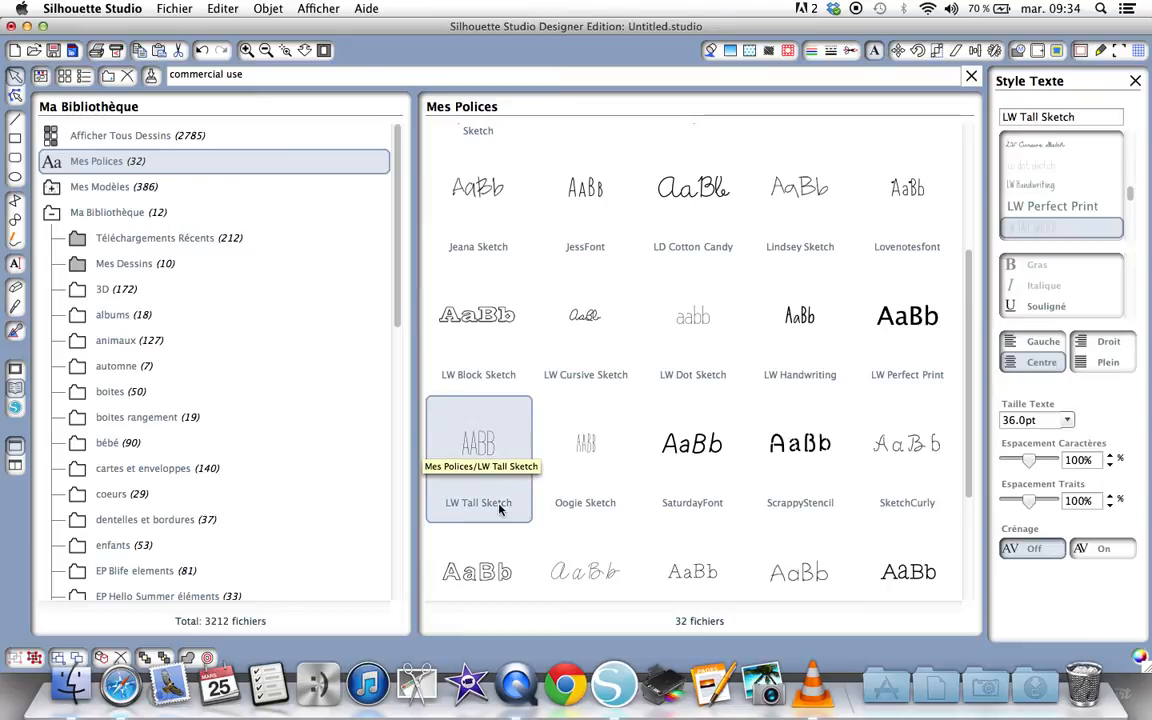
pyautogui.click(499, 509)
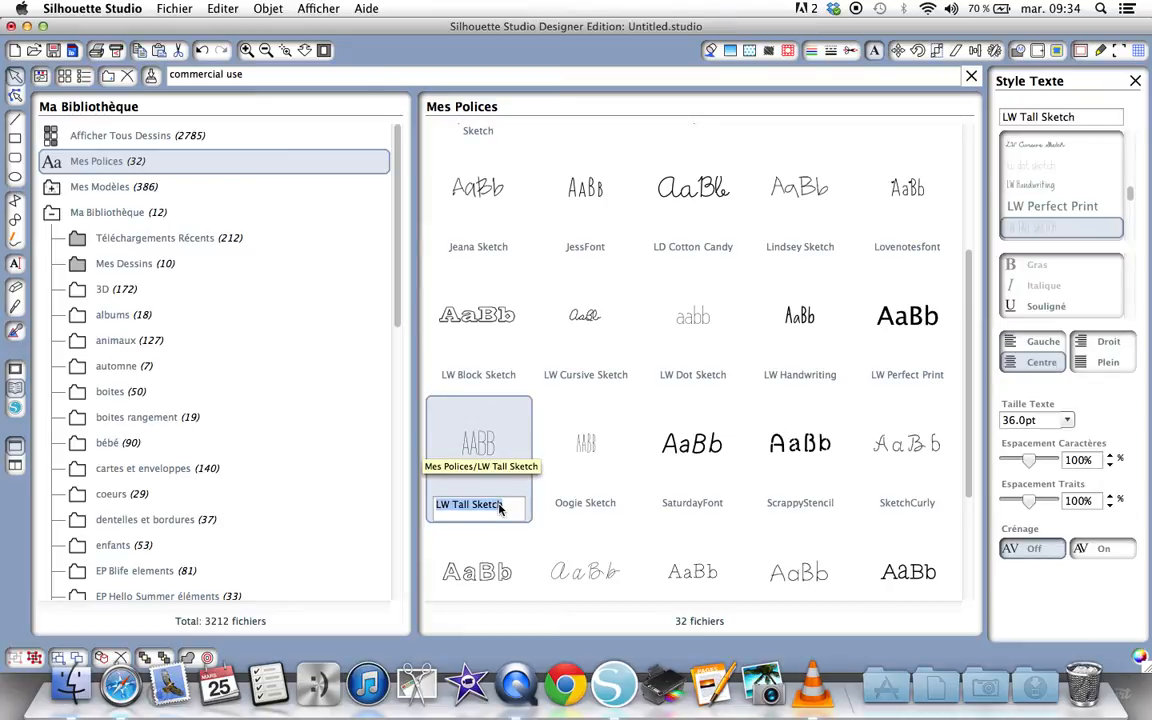
pyautogui.doubleClick(478, 455)
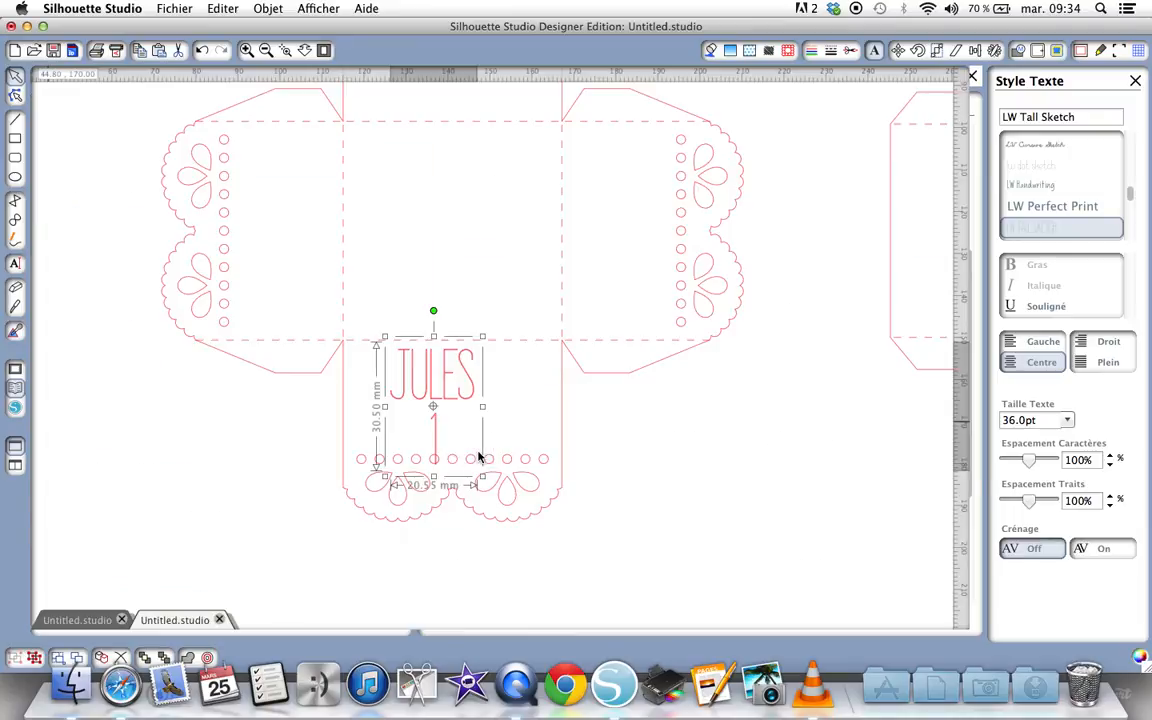
# Step: Move the name and number text toward the middle of the lid's lower flap and set its size to 30 pt
pyautogui.click(702, 470)
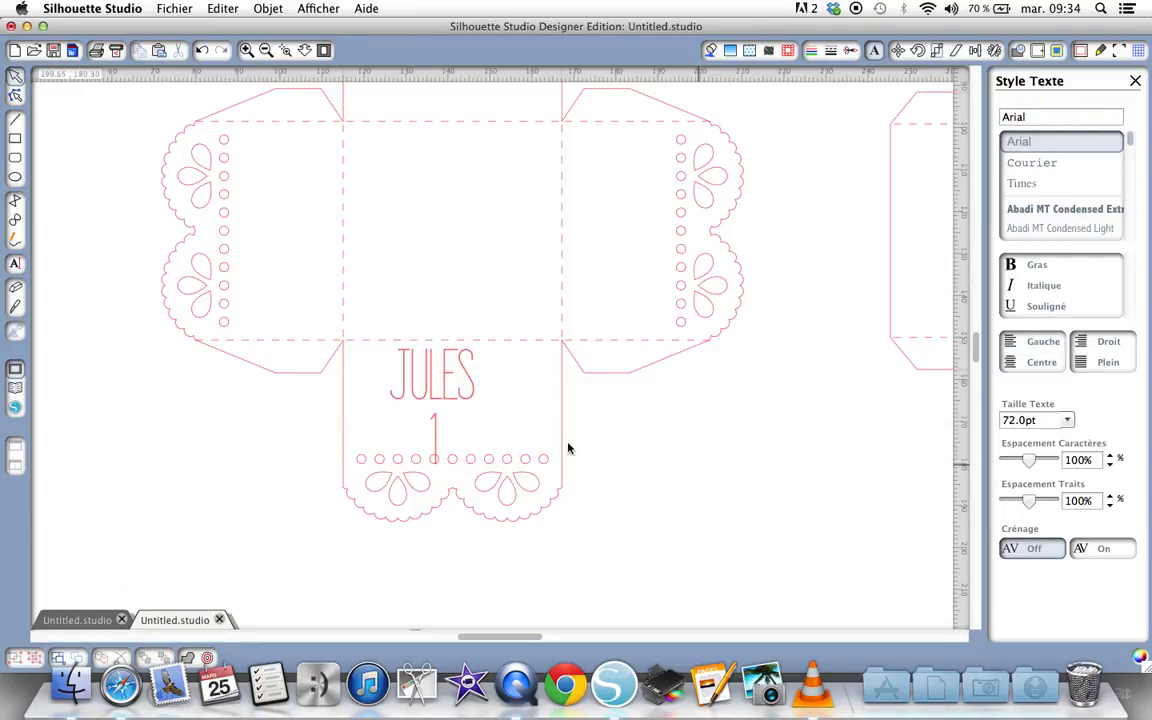
pyautogui.click(471, 406)
pyautogui.moveTo(472, 404)
pyautogui.mouseDown()
pyautogui.moveTo(489, 392)
pyautogui.moveTo(489, 408)
pyautogui.mouseUp()
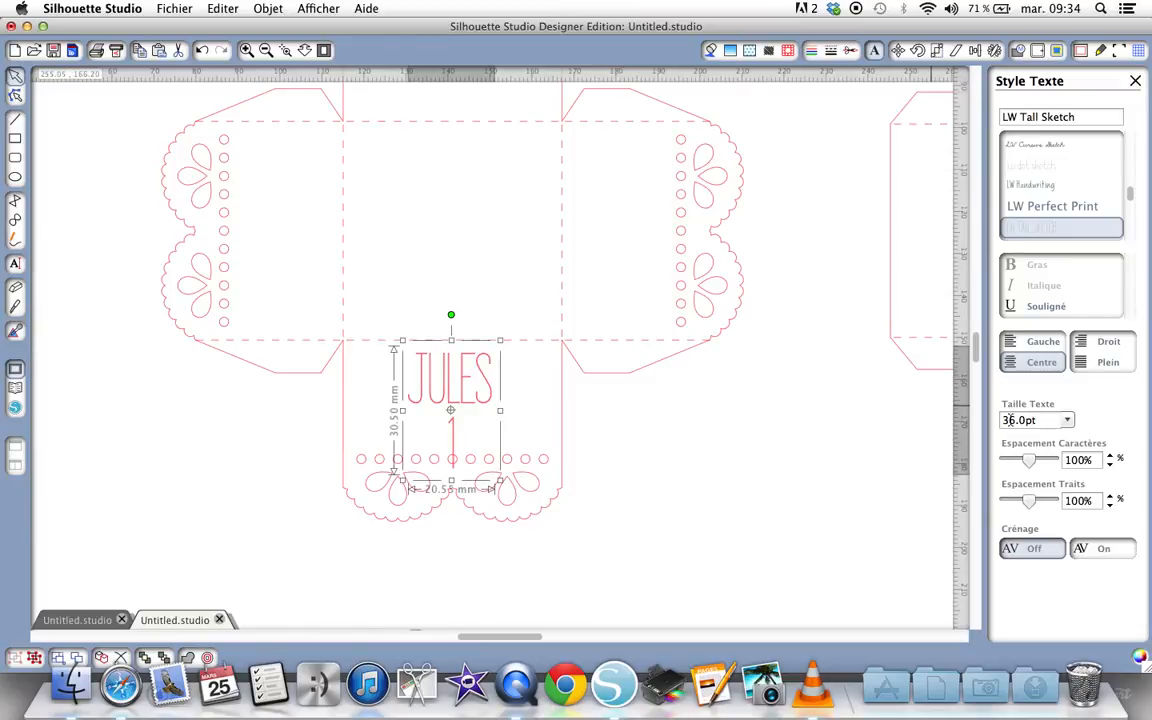
pyautogui.click(1068, 422)
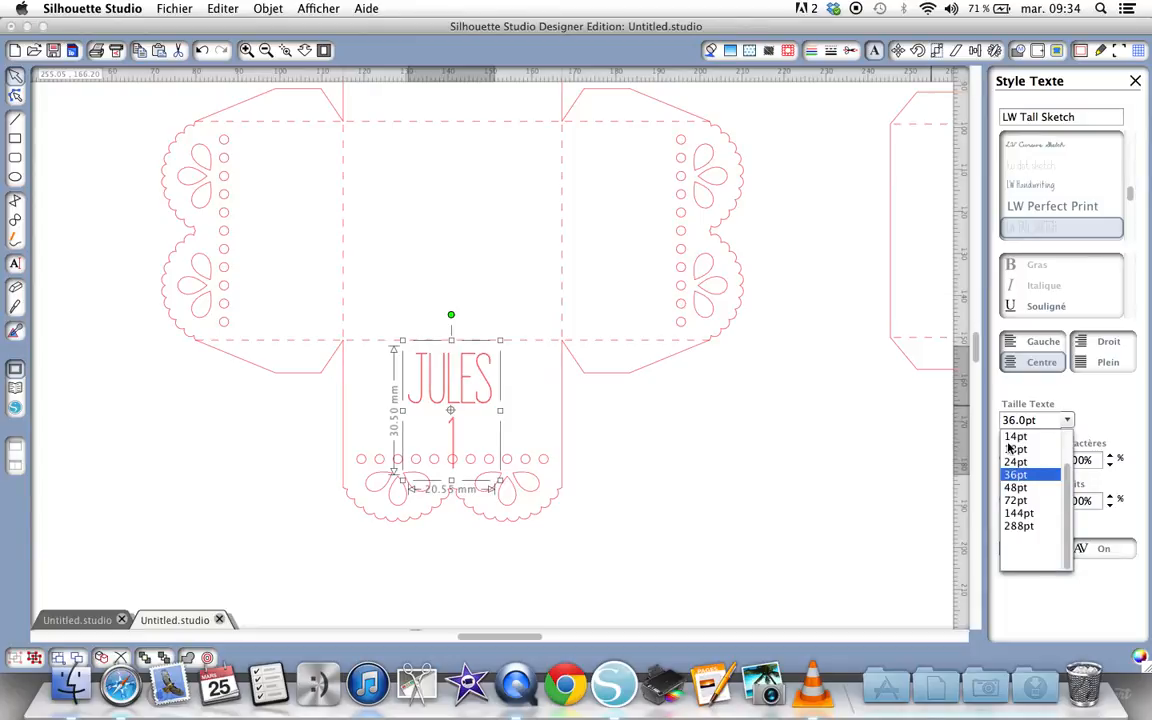
pyautogui.click(1016, 424)
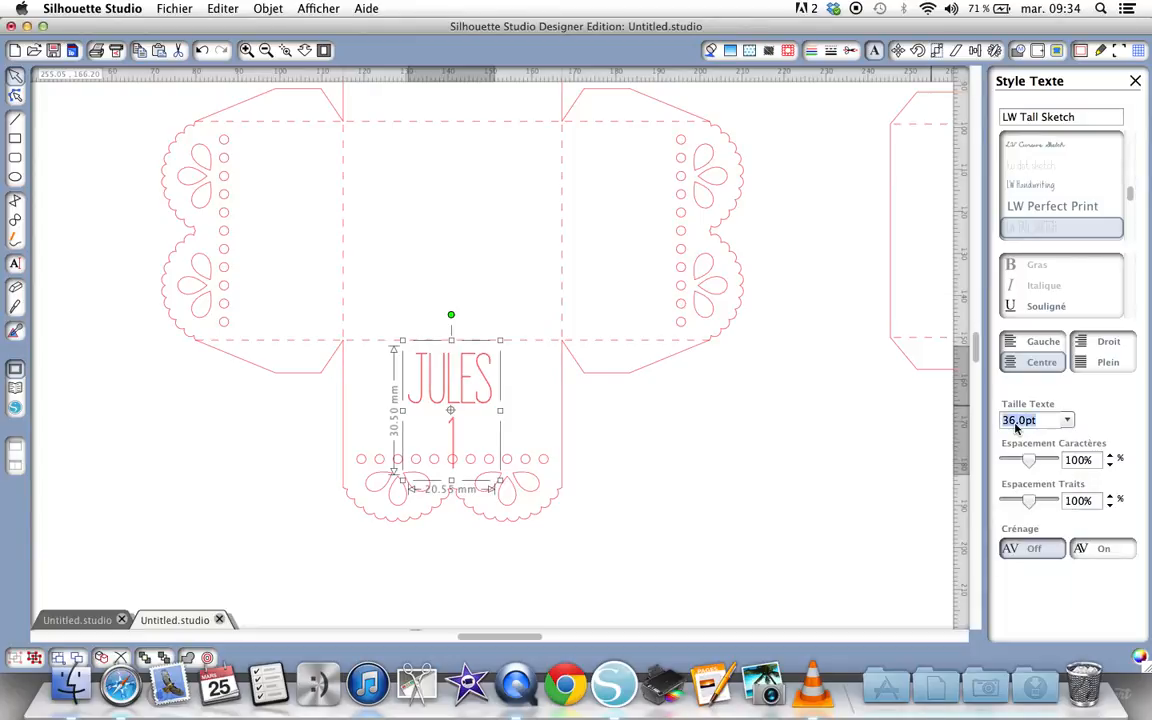
pyautogui.write('30')
pyautogui.press('Return')
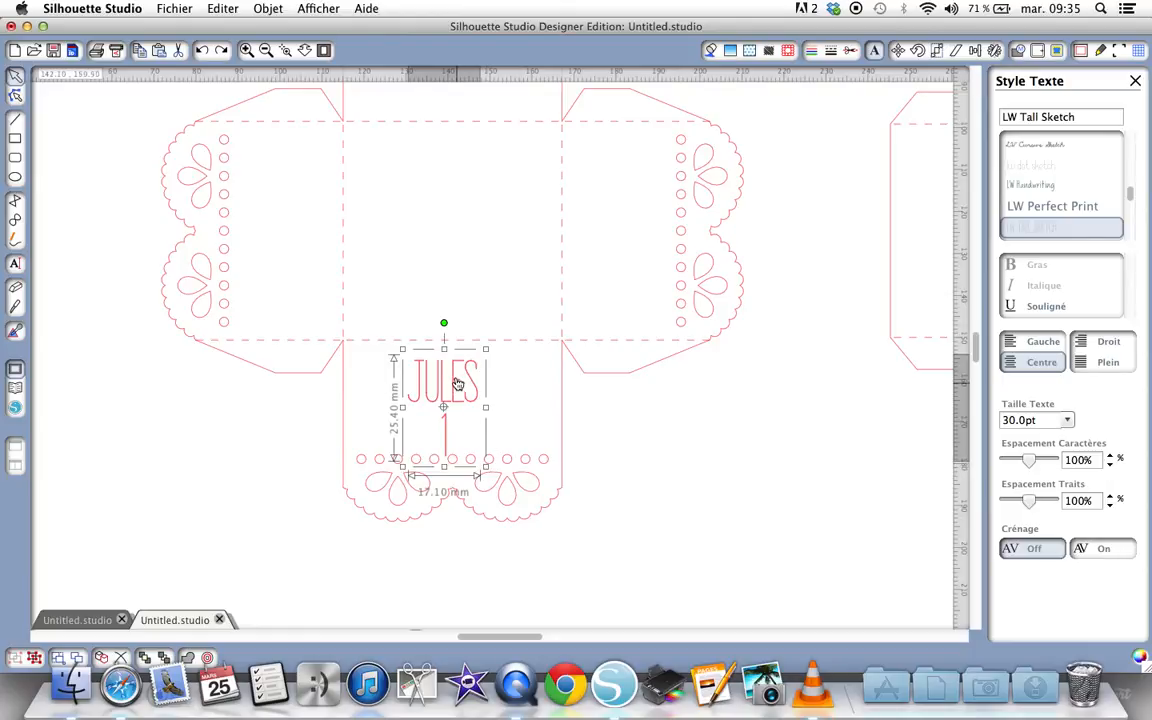
# Step: Scale the name and number text down to about 11 mm wide and 16 mm tall and place it on the lower flap
pyautogui.moveTo(452, 383); pyautogui.dragTo(786, 423)
pyautogui.rightClick(811, 511)
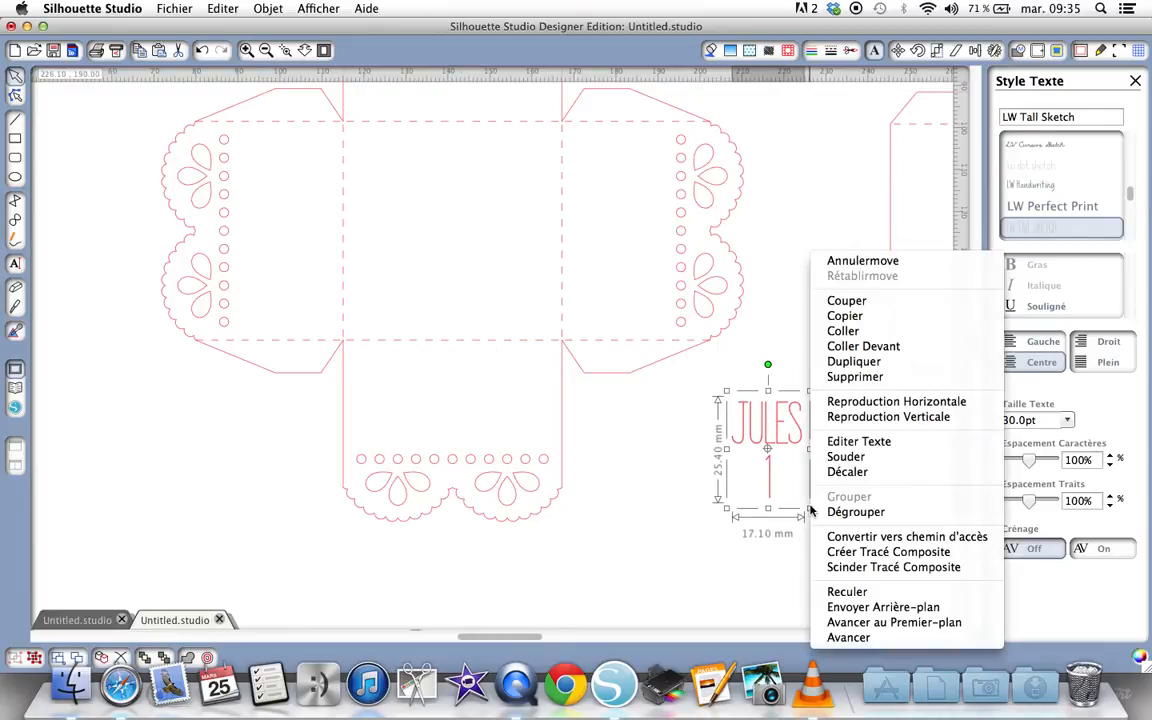
pyautogui.click(808, 509)
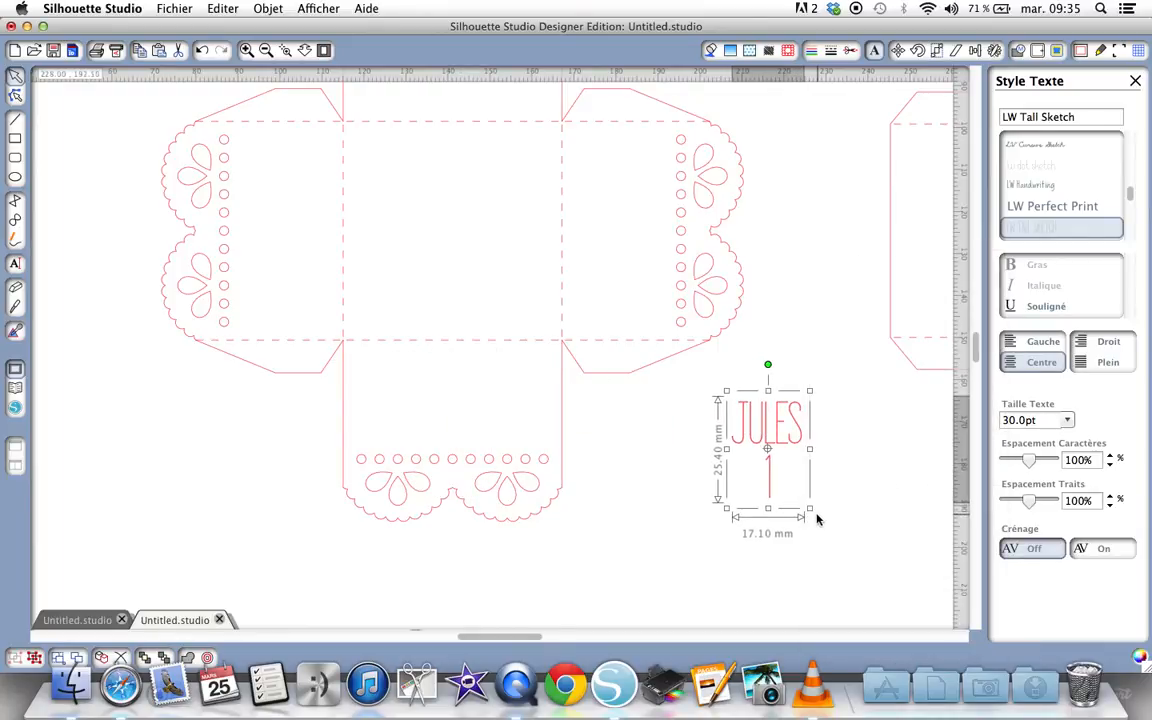
pyautogui.moveTo(810, 510); pyautogui.dragTo(779, 474)
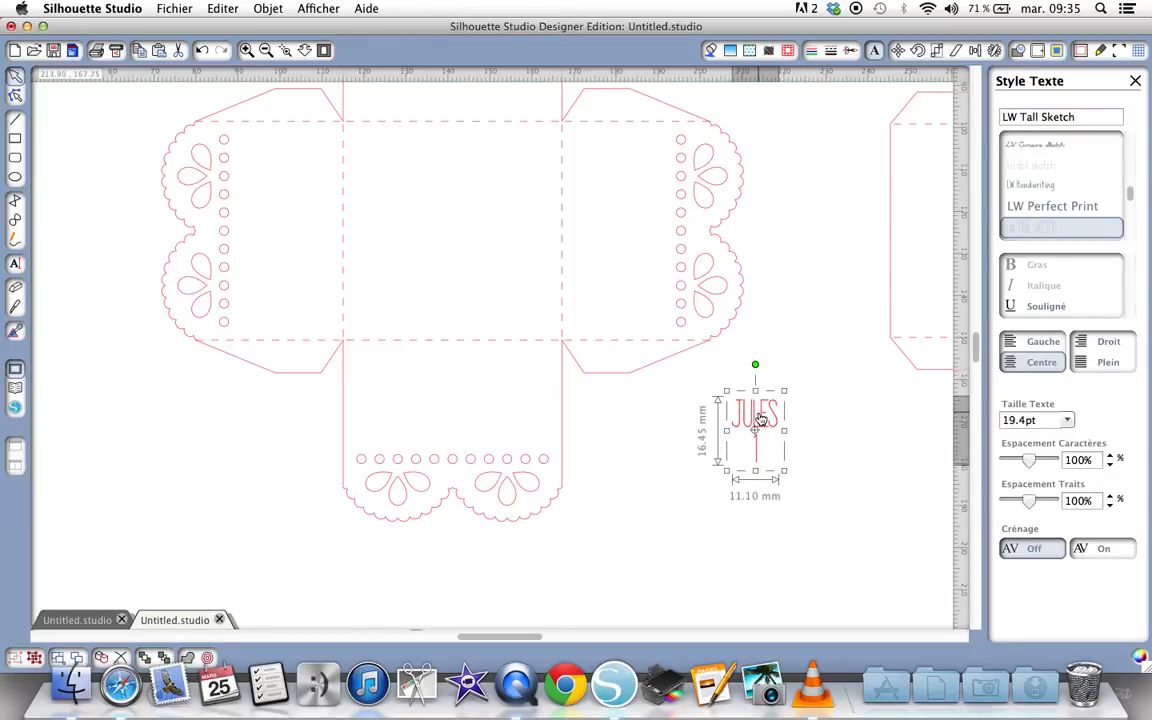
pyautogui.moveTo(760, 417); pyautogui.dragTo(448, 384)
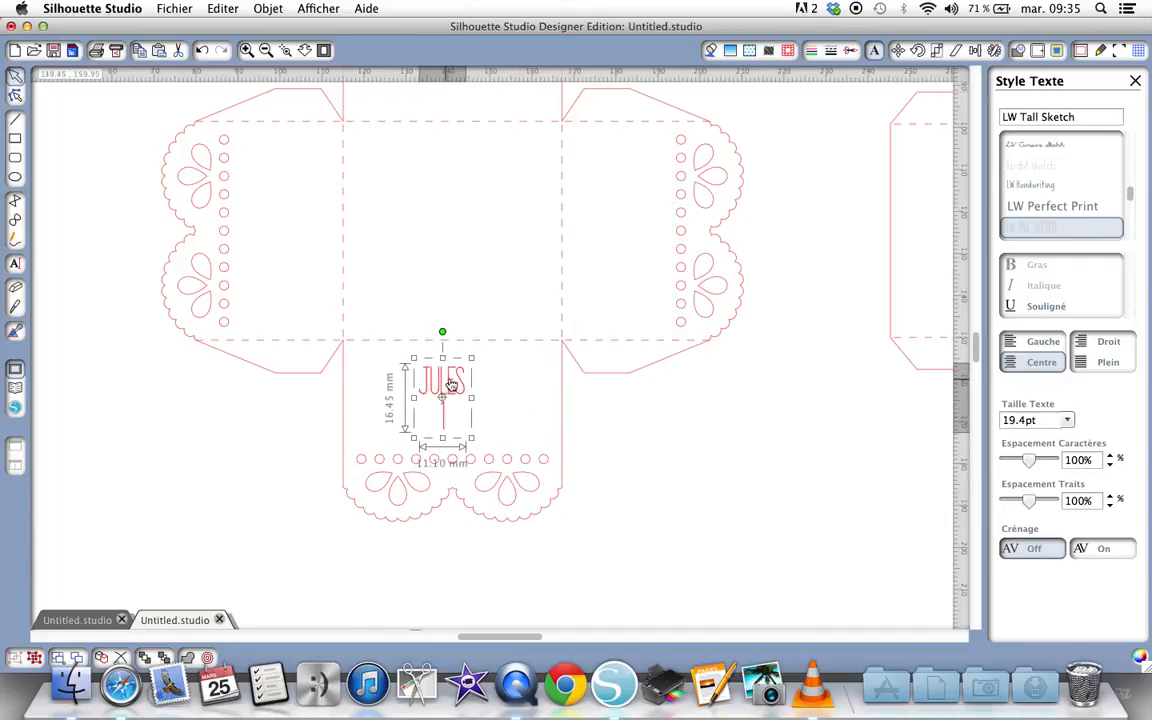
# Step: Check the cut style of the scaled name and number text, then return to the page settings
pyautogui.click(850, 53)
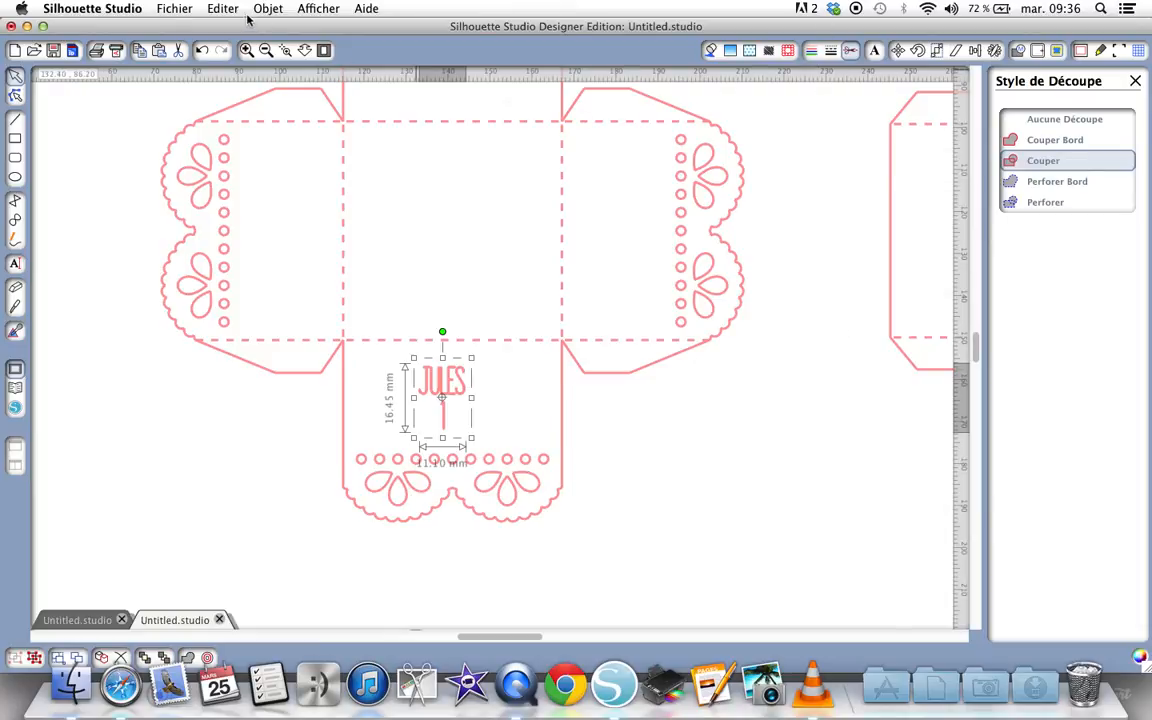
pyautogui.click(1081, 55)
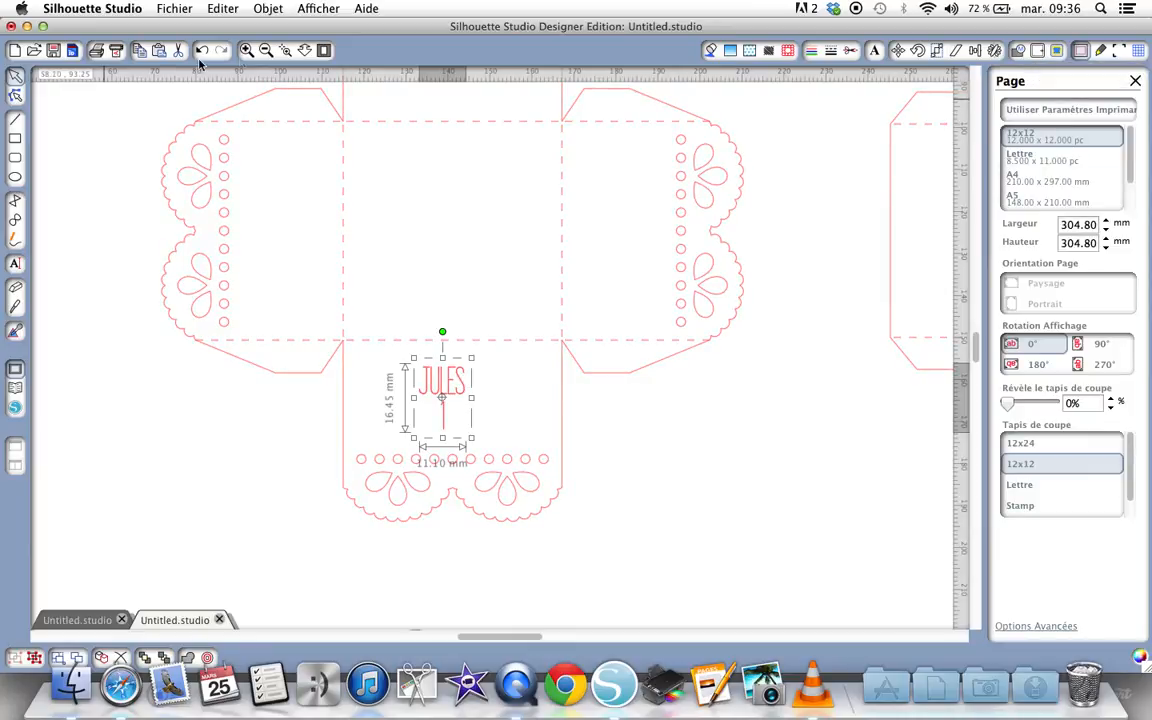
# Step: Ungroup all the shapes in the document, including the lid, the text and the plain box piece
pyautogui.click(265, 51)
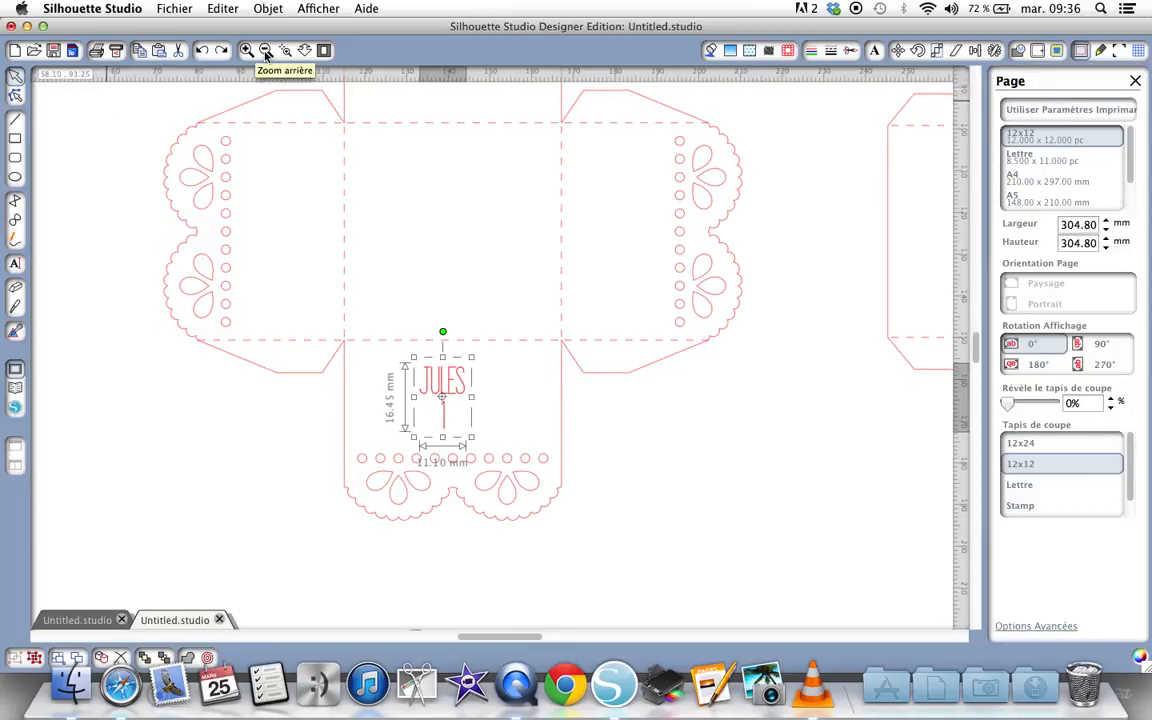
pyautogui.click(265, 51)
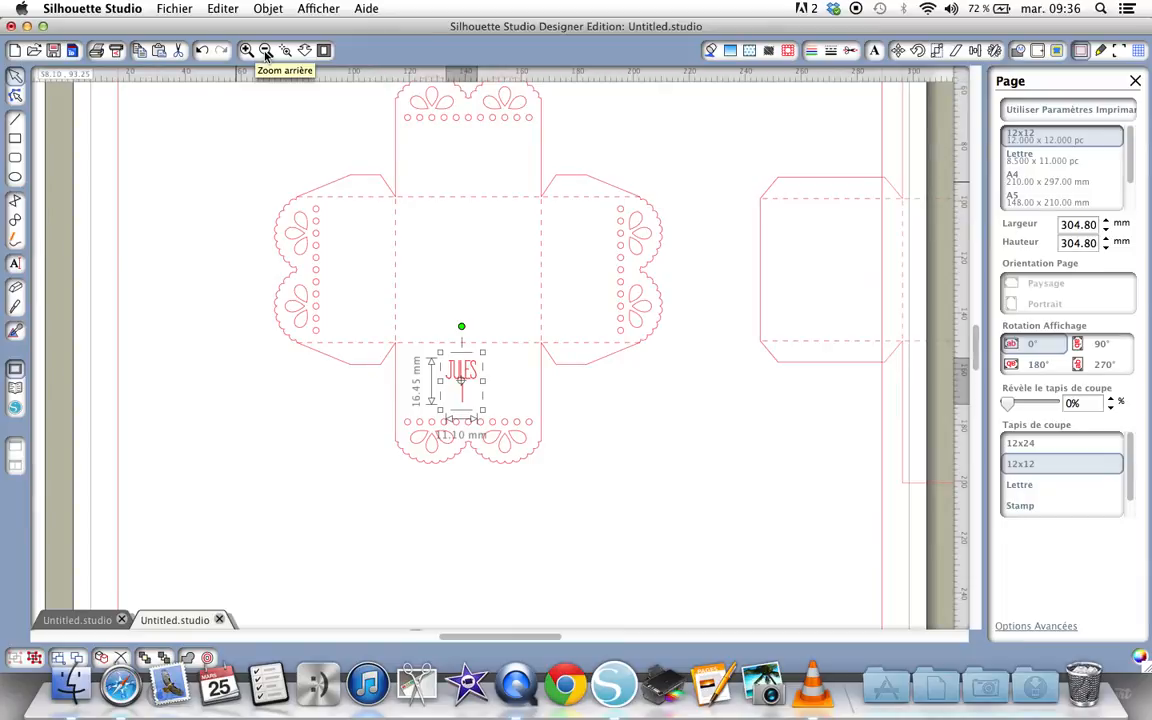
pyautogui.click(265, 51)
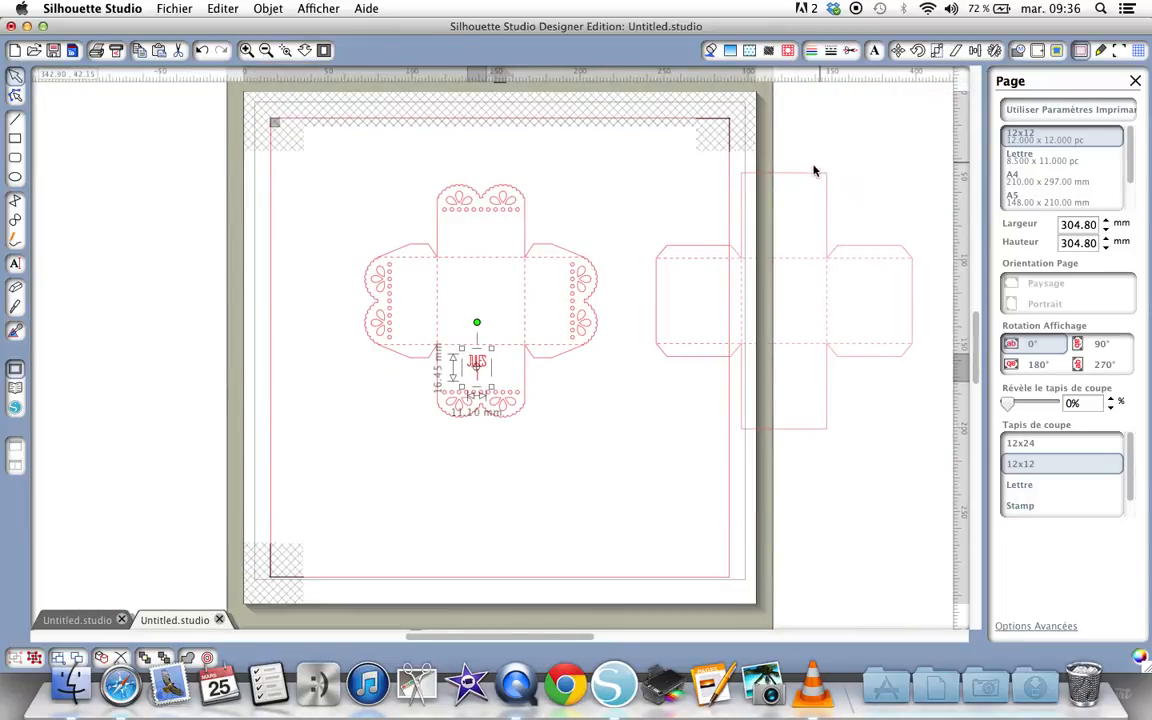
pyautogui.press('super+a')
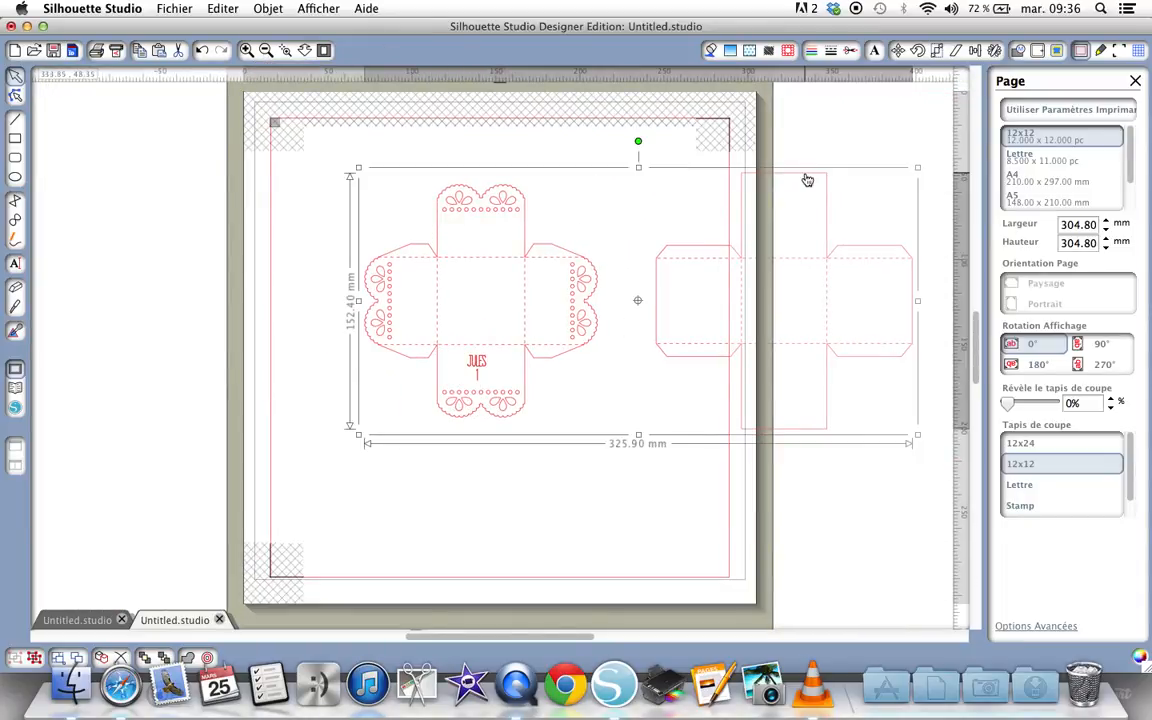
pyautogui.rightClick(807, 180)
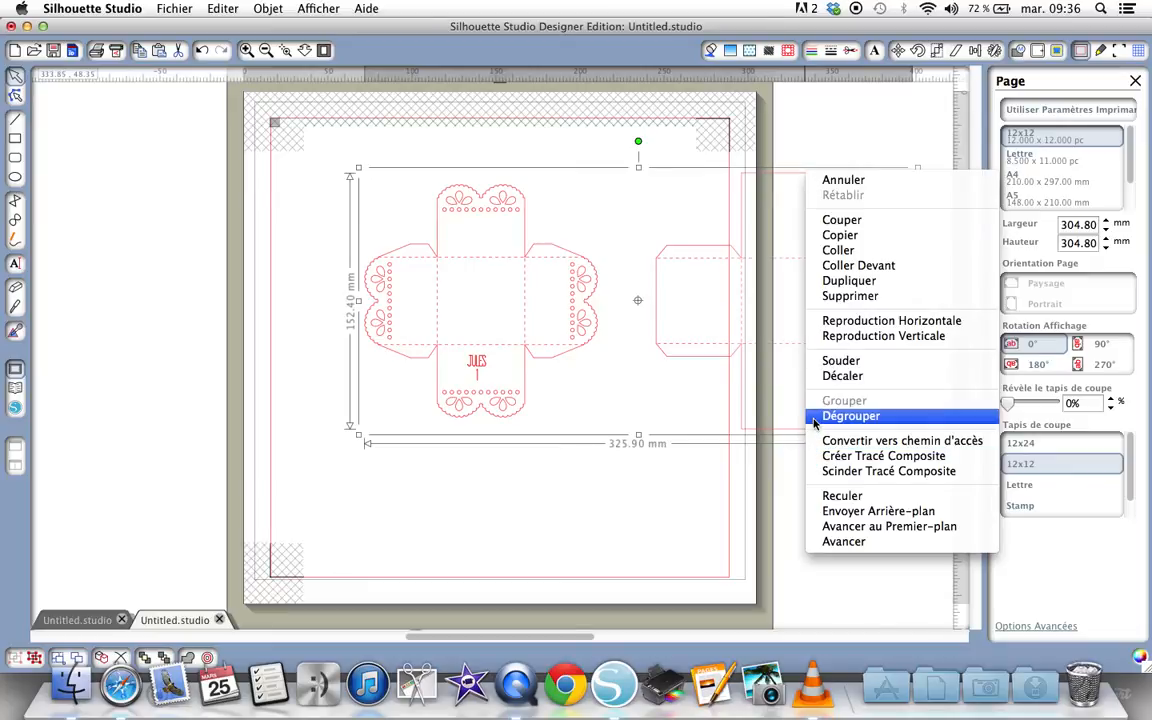
pyautogui.click(849, 415)
pyautogui.click(758, 356)
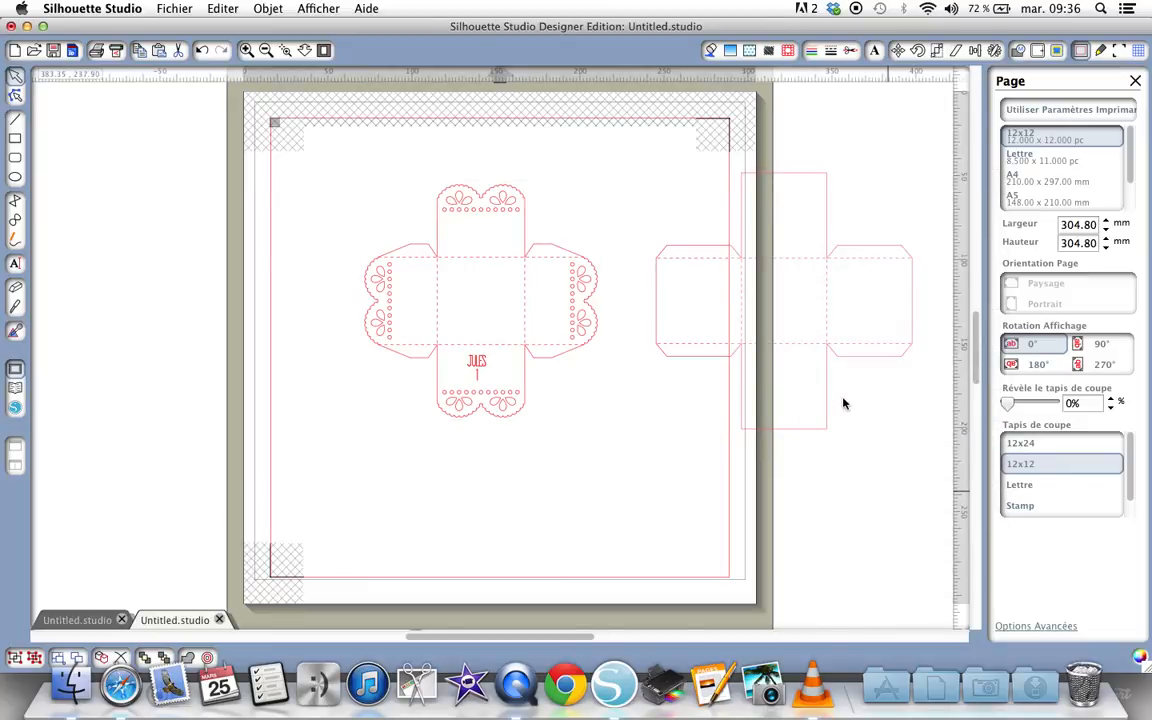
# Step: Move the plain box piece completely off the cutting mat, beside the page
pyautogui.rightClick(801, 180)
pyautogui.click(802, 176)
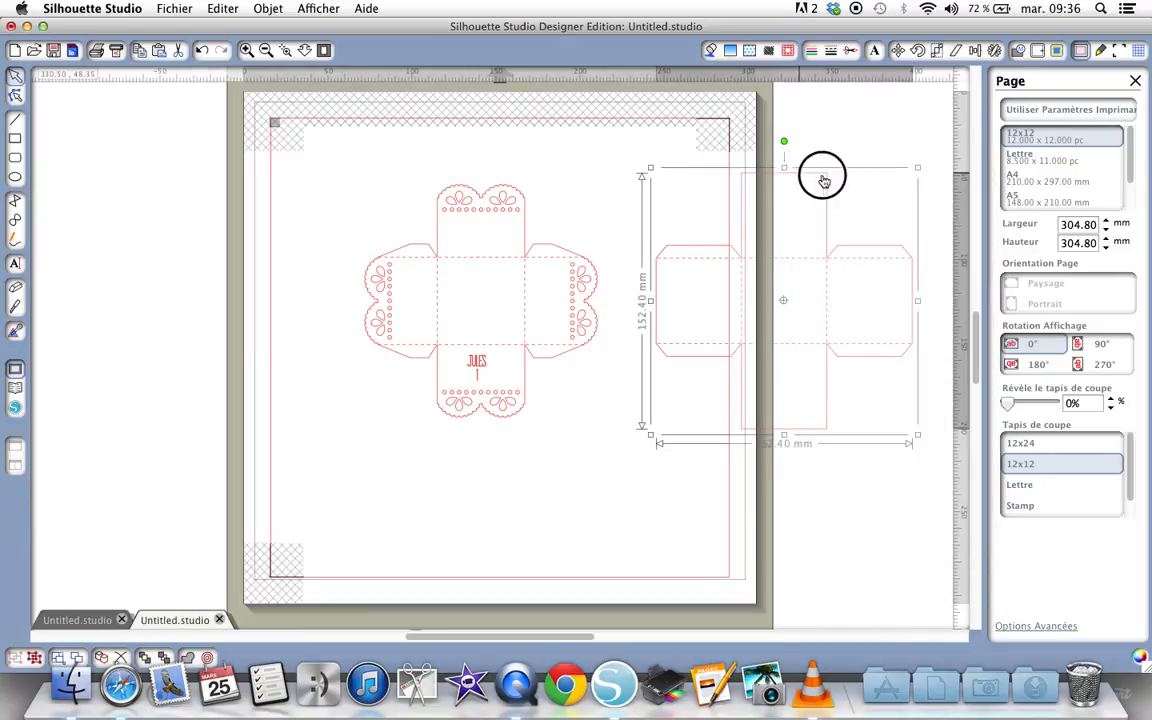
pyautogui.moveTo(823, 180); pyautogui.dragTo(972, 172)
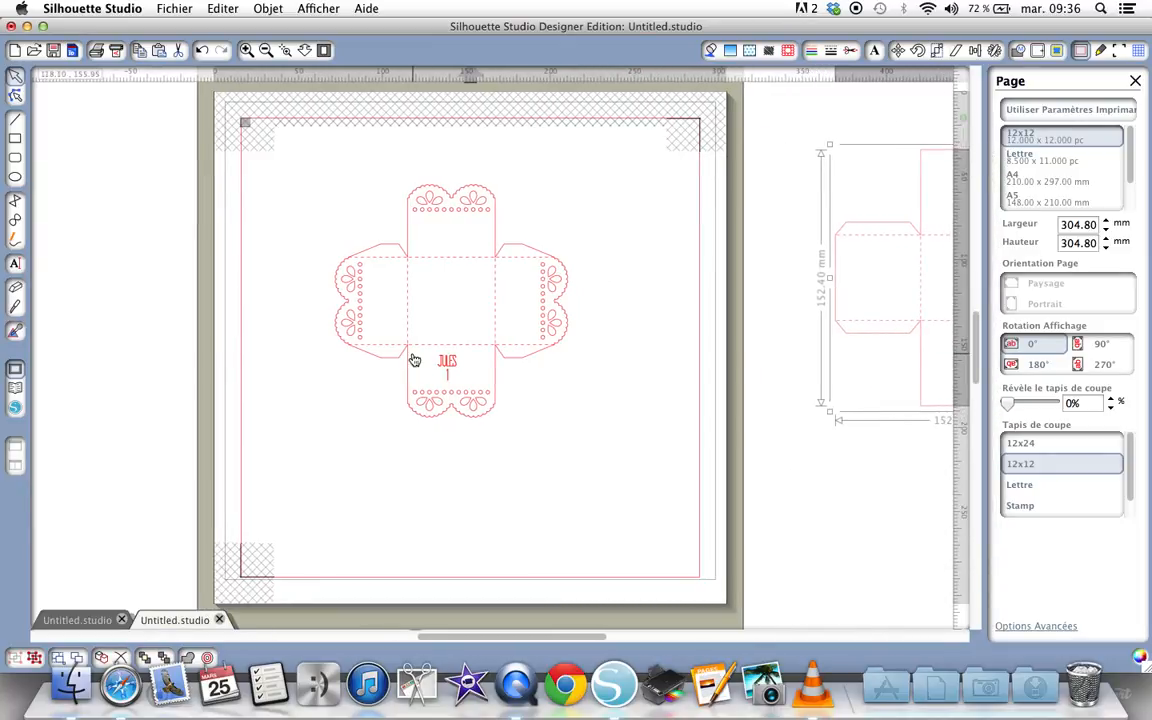
pyautogui.click(310, 448)
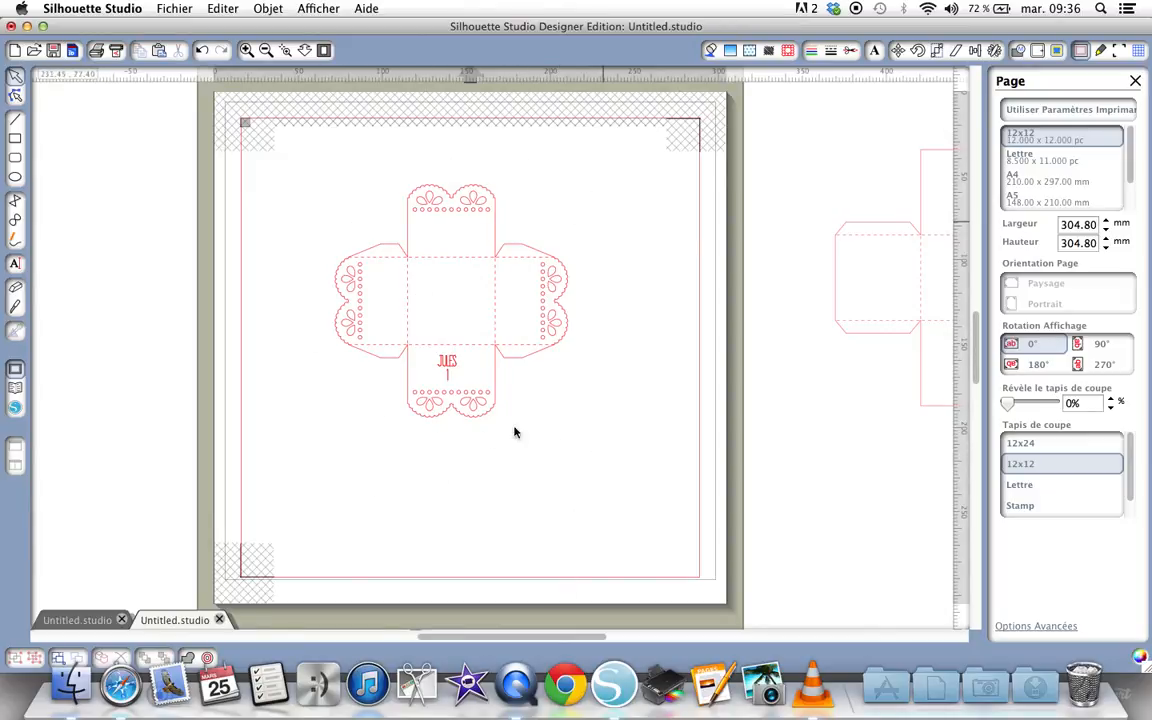
# Step: Check which lines of the lid and text are set to cut, then return to the page settings
pyautogui.click(850, 51)
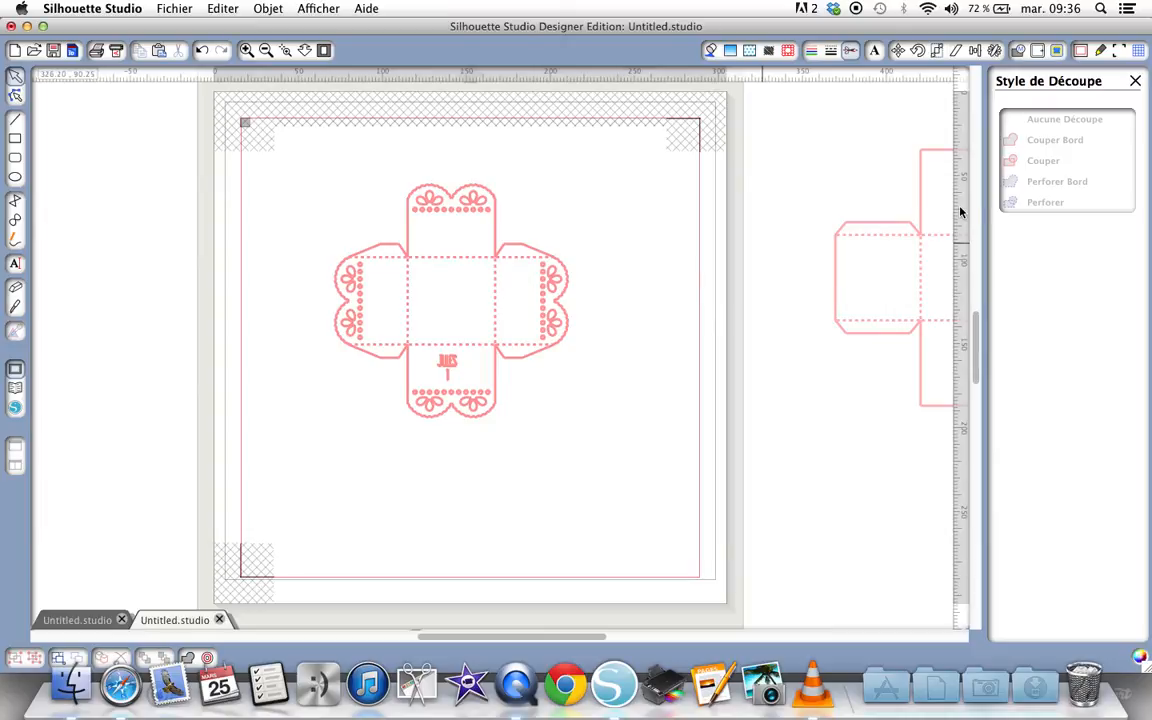
pyautogui.click(1080, 50)
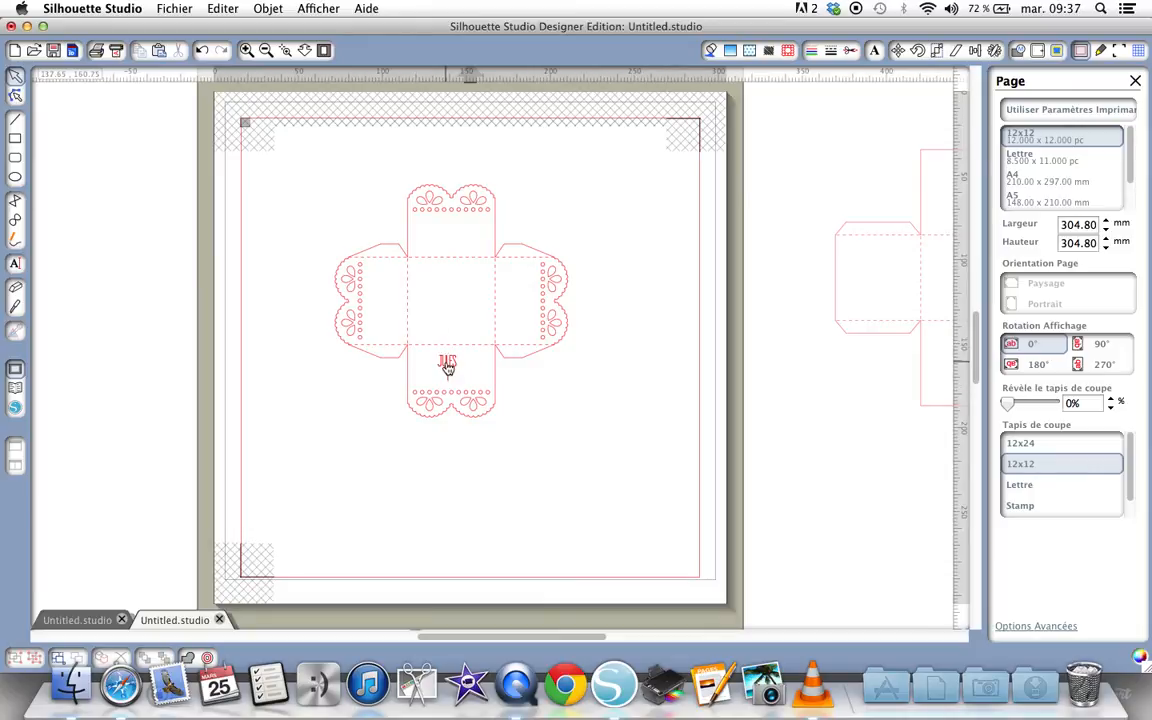
# Step: Move the name and number text off the lid onto an empty area of the page
pyautogui.click(447, 366)
pyautogui.click(447, 366)
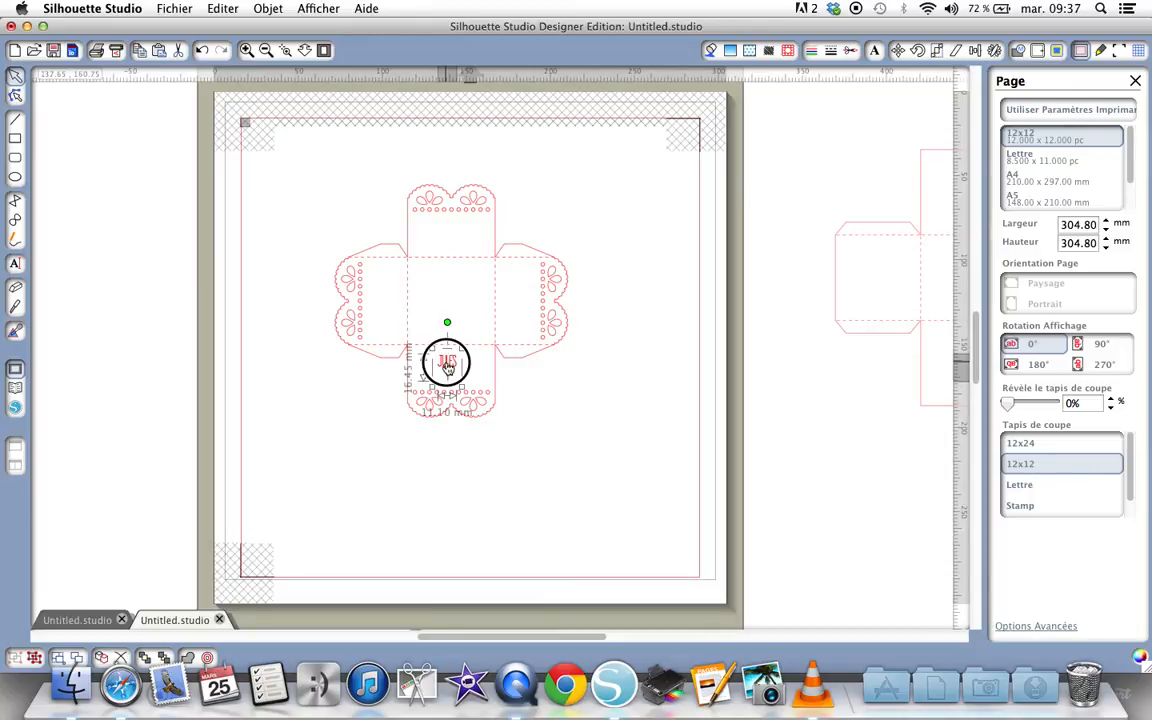
pyautogui.moveTo(447, 366); pyautogui.dragTo(629, 423)
# Step: Select the whole lace lid without the text and set its cut style to Aucune Découpe
pyautogui.moveTo(290, 157); pyautogui.dragTo(576, 447)
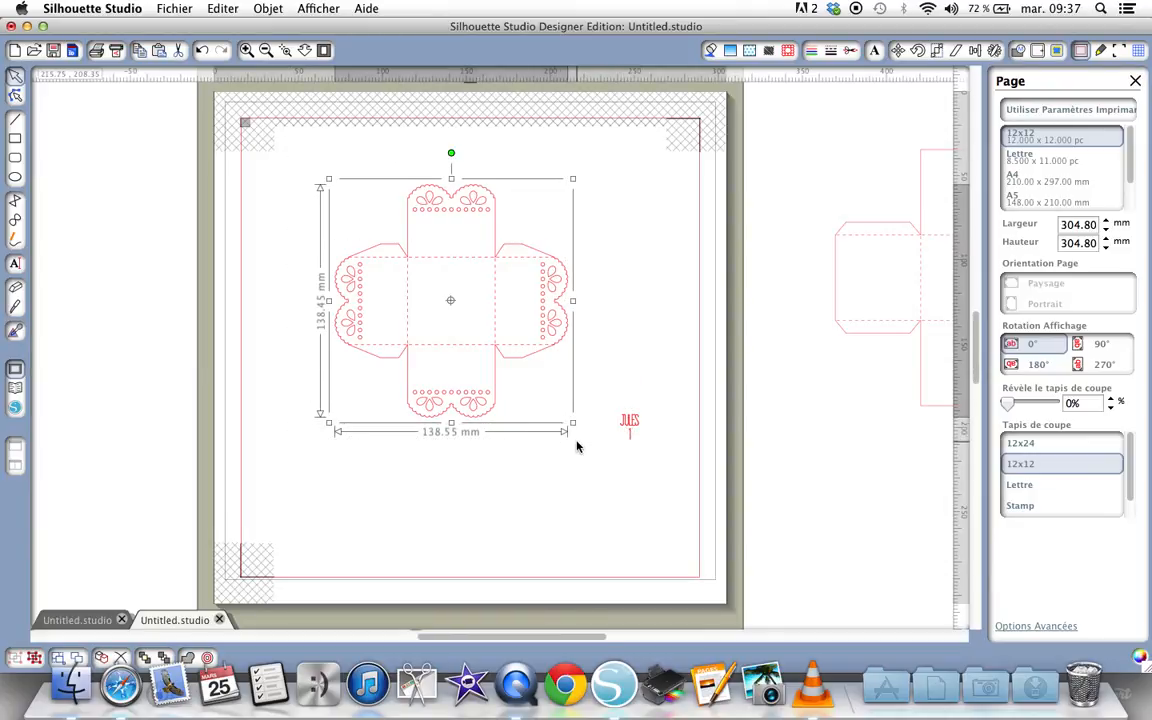
pyautogui.click(851, 51)
pyautogui.click(1060, 161)
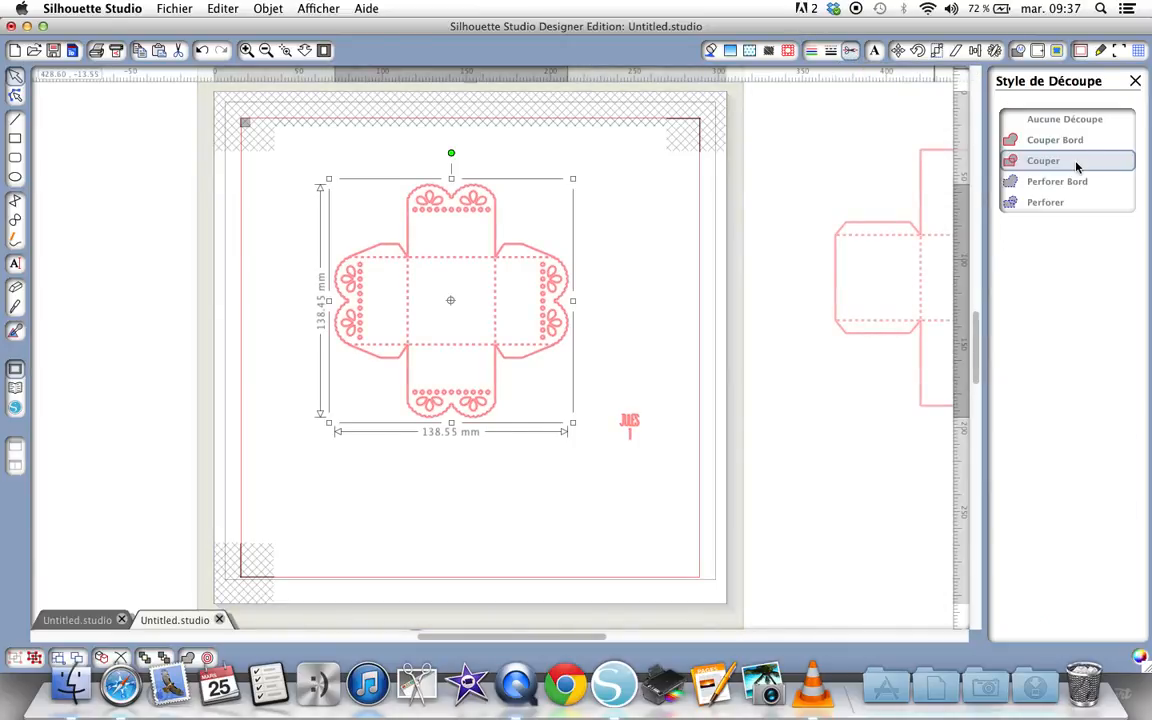
pyautogui.click(1067, 122)
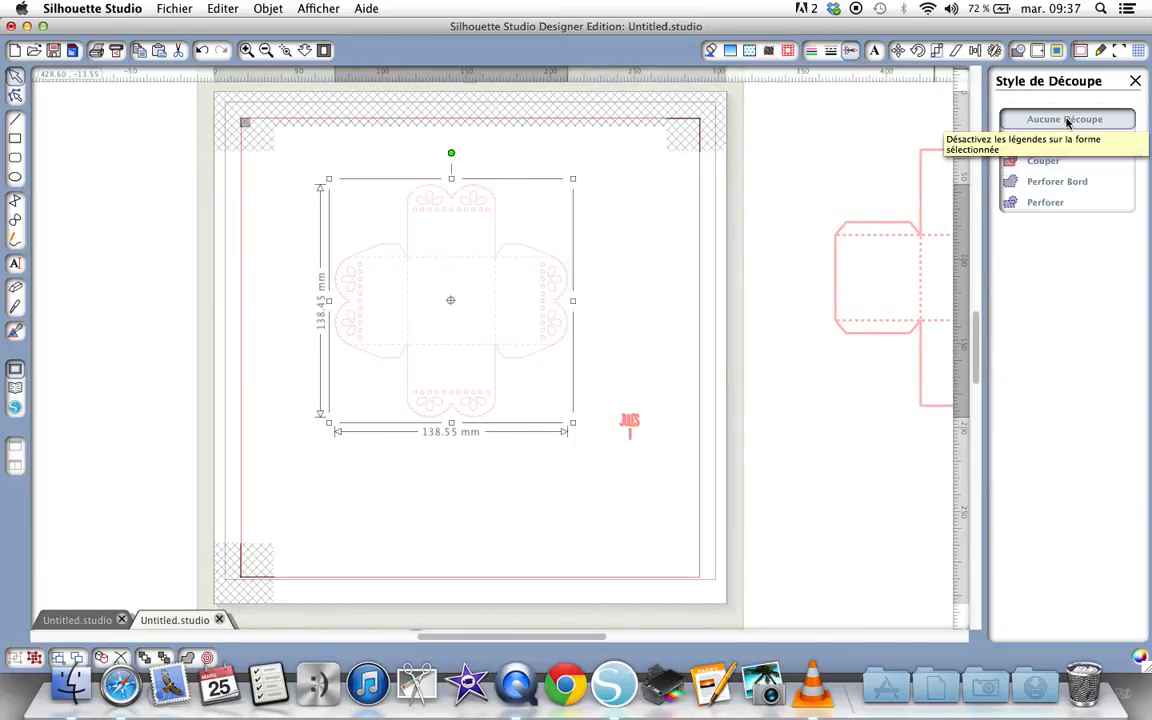
pyautogui.click(663, 339)
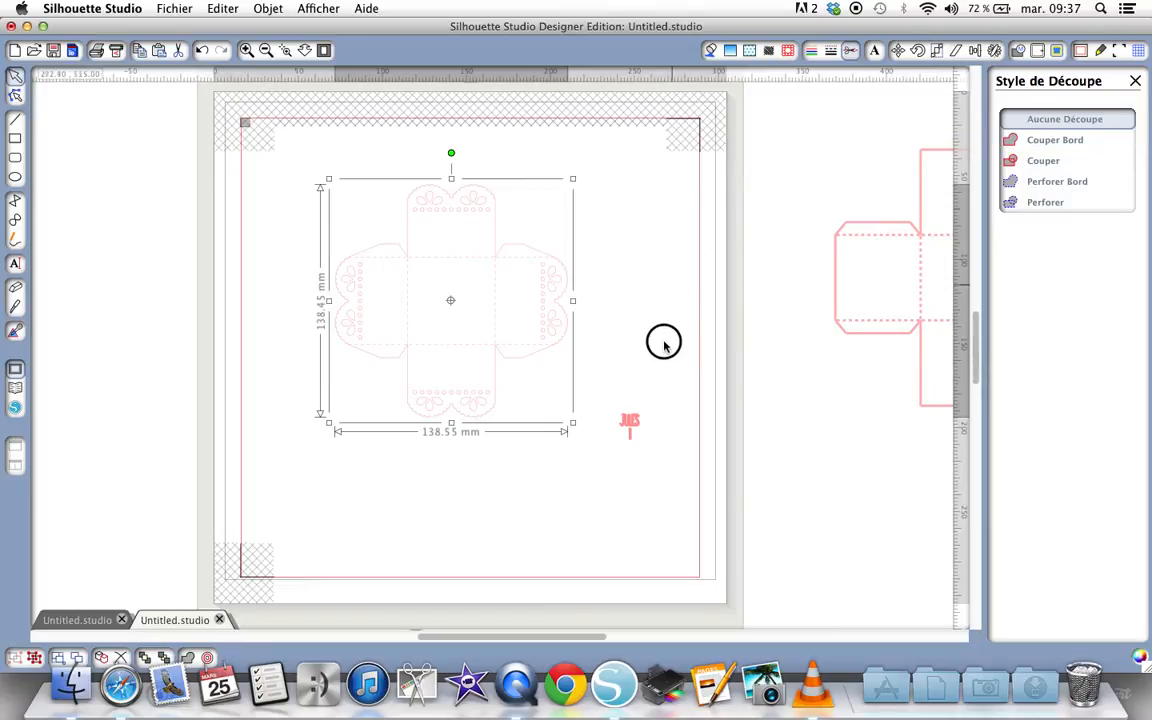
# Step: Move the name and number text back to the middle of the lid's lower flap
pyautogui.click(630, 421)
pyautogui.moveTo(611, 431); pyautogui.dragTo(455, 361)
pyautogui.click(572, 401)
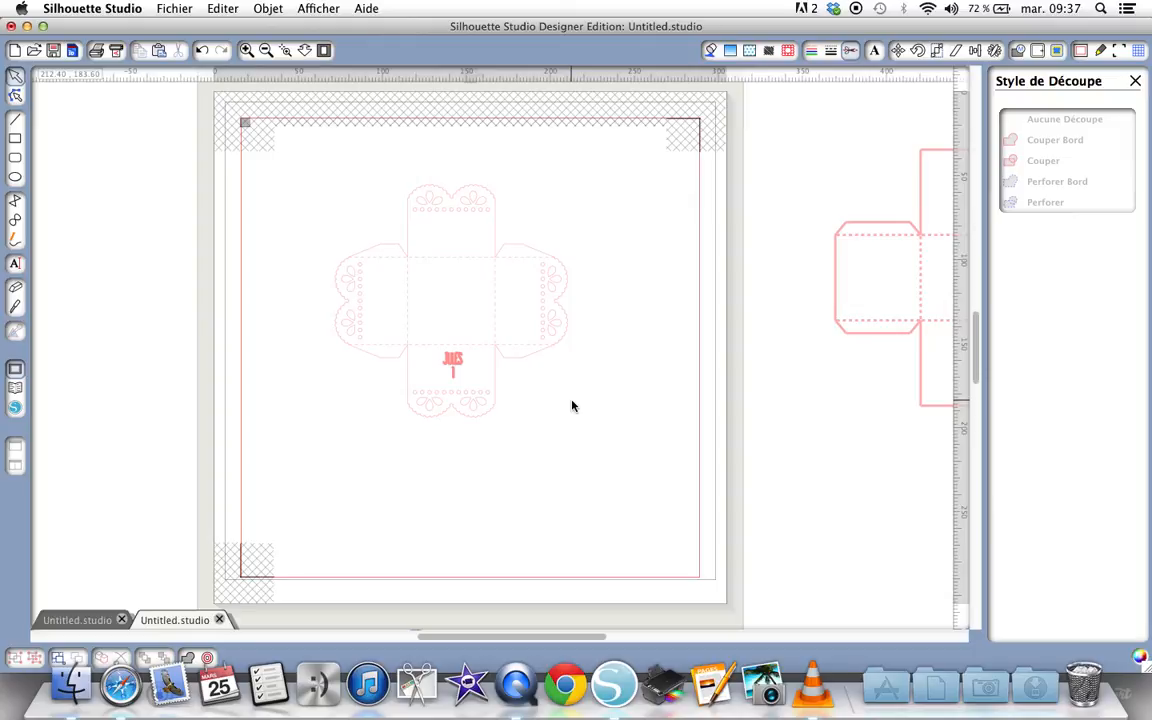
# Step: Compare the normal page view with the cut style of the name and number text, ending on the page settings
pyautogui.click(1080, 53)
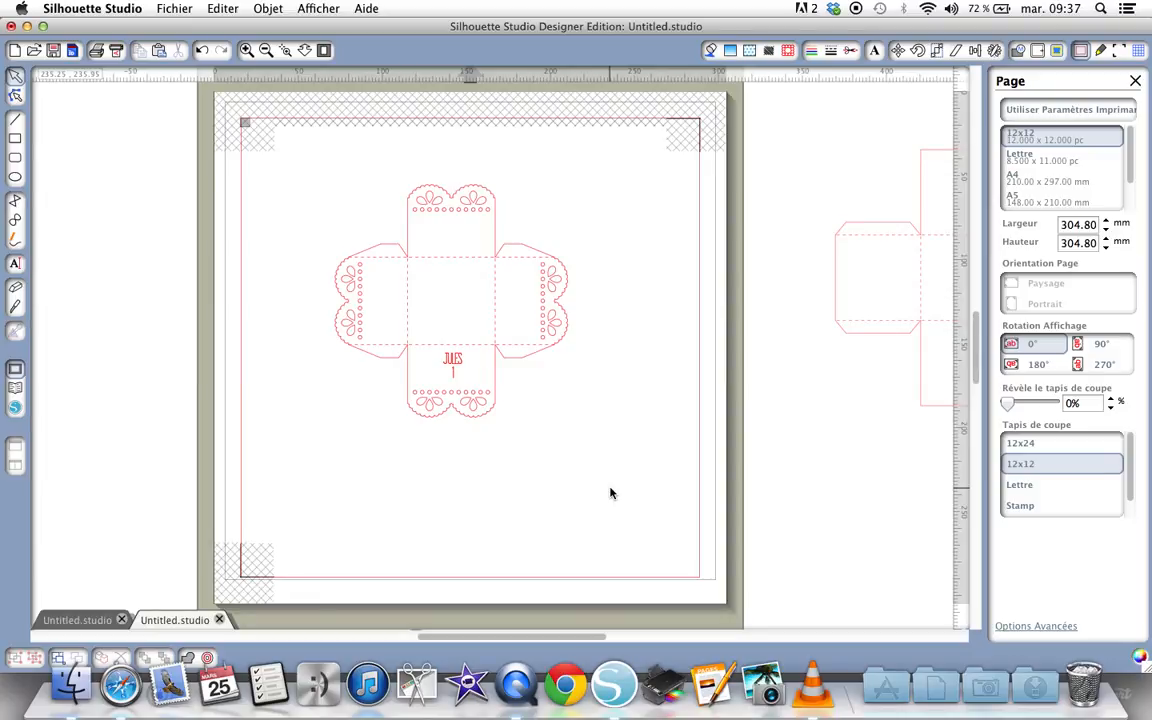
pyautogui.click(451, 363)
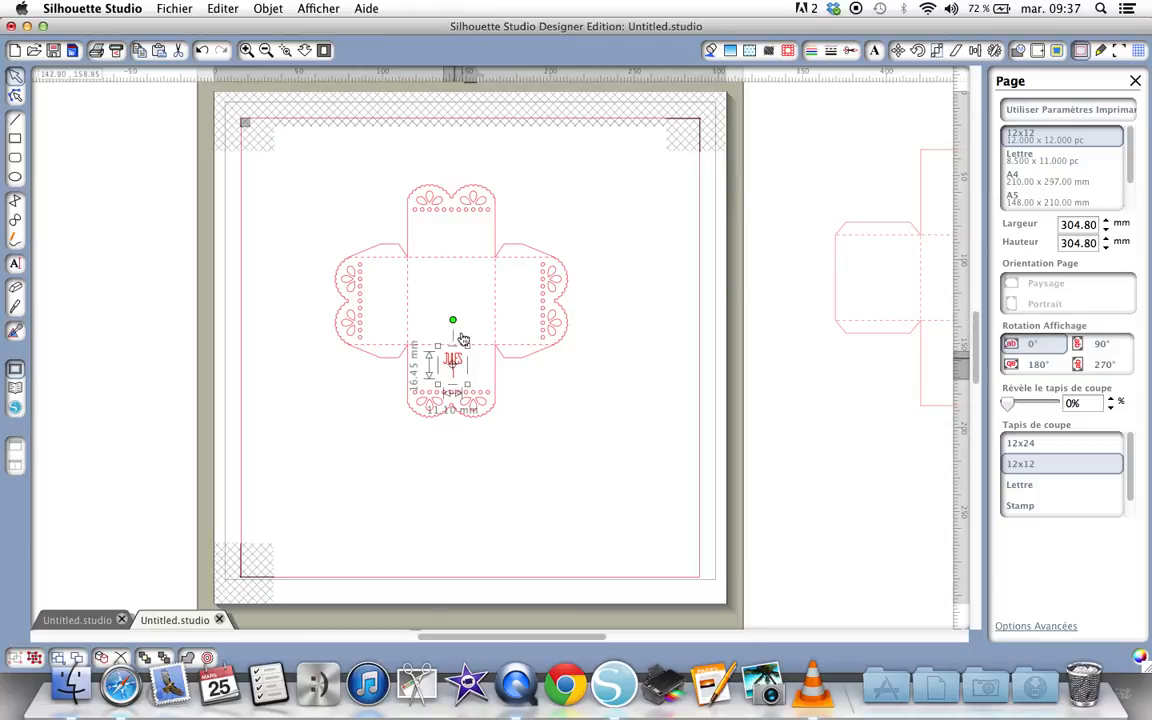
pyautogui.click(853, 51)
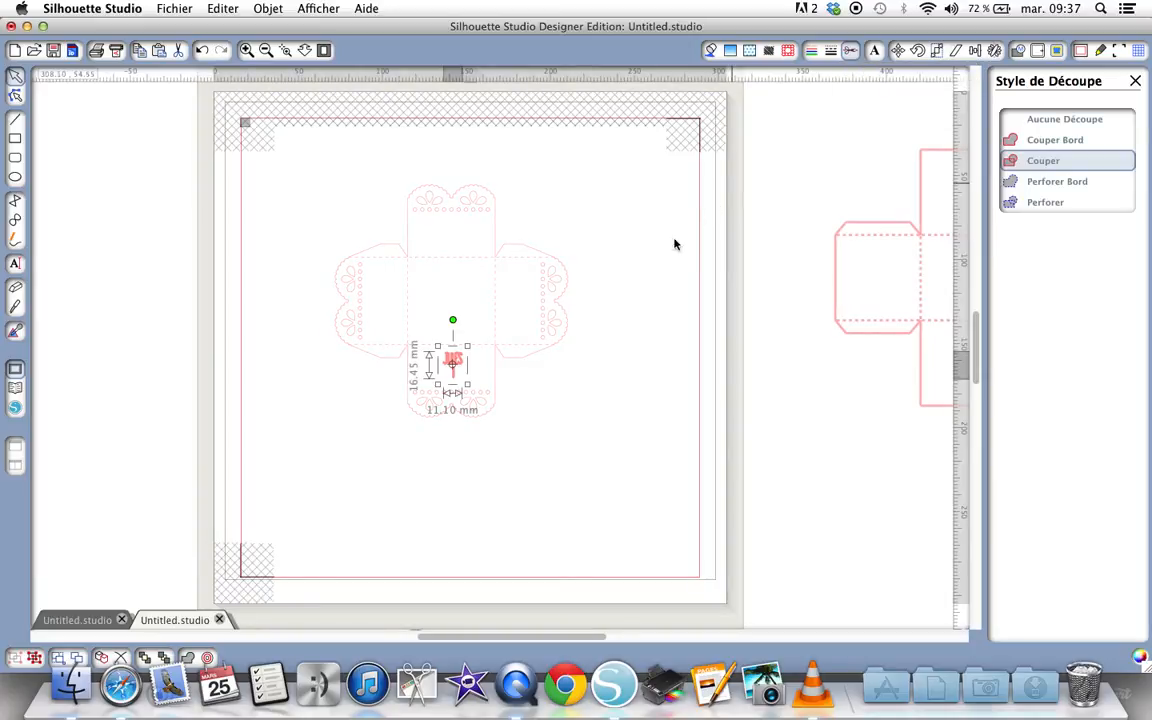
pyautogui.click(627, 393)
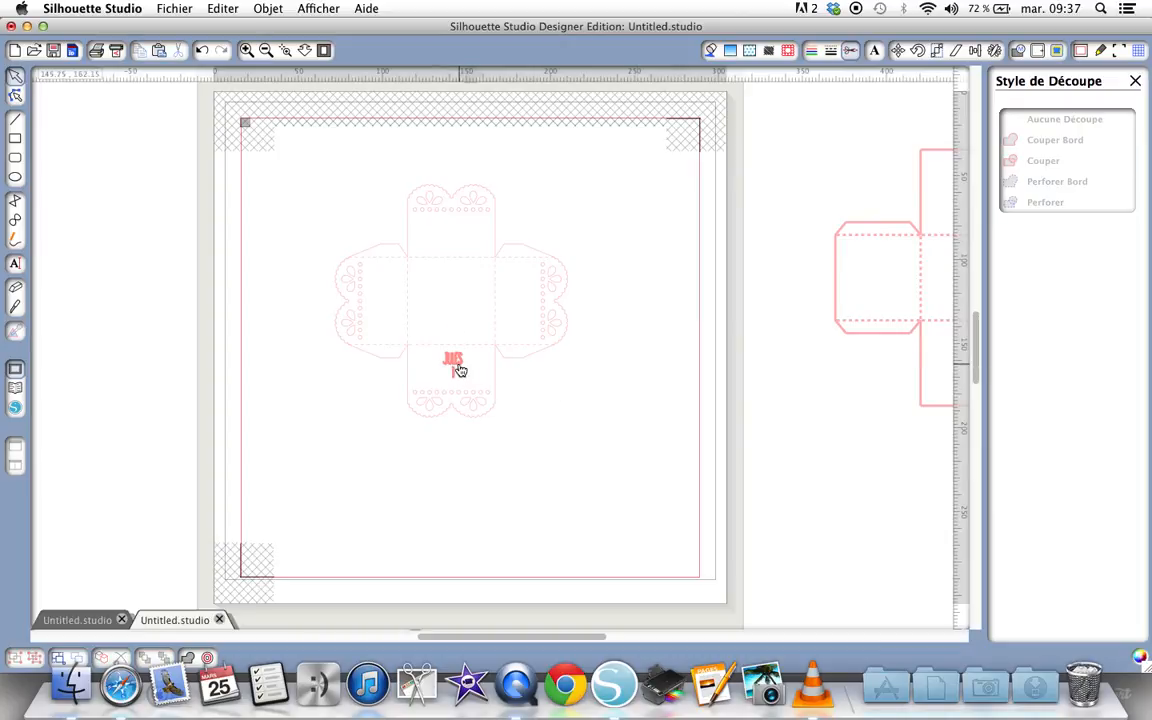
pyautogui.click(1080, 50)
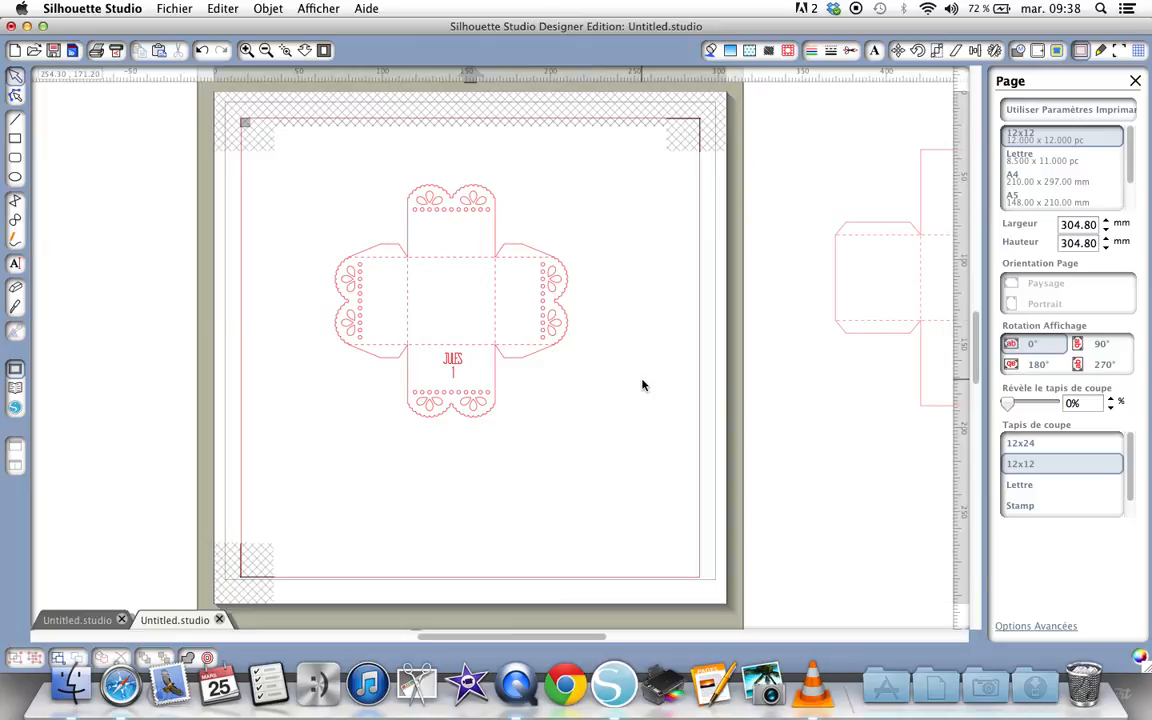
# Step: Set the cut style of the lace lid to Couper
pyautogui.click(497, 224)
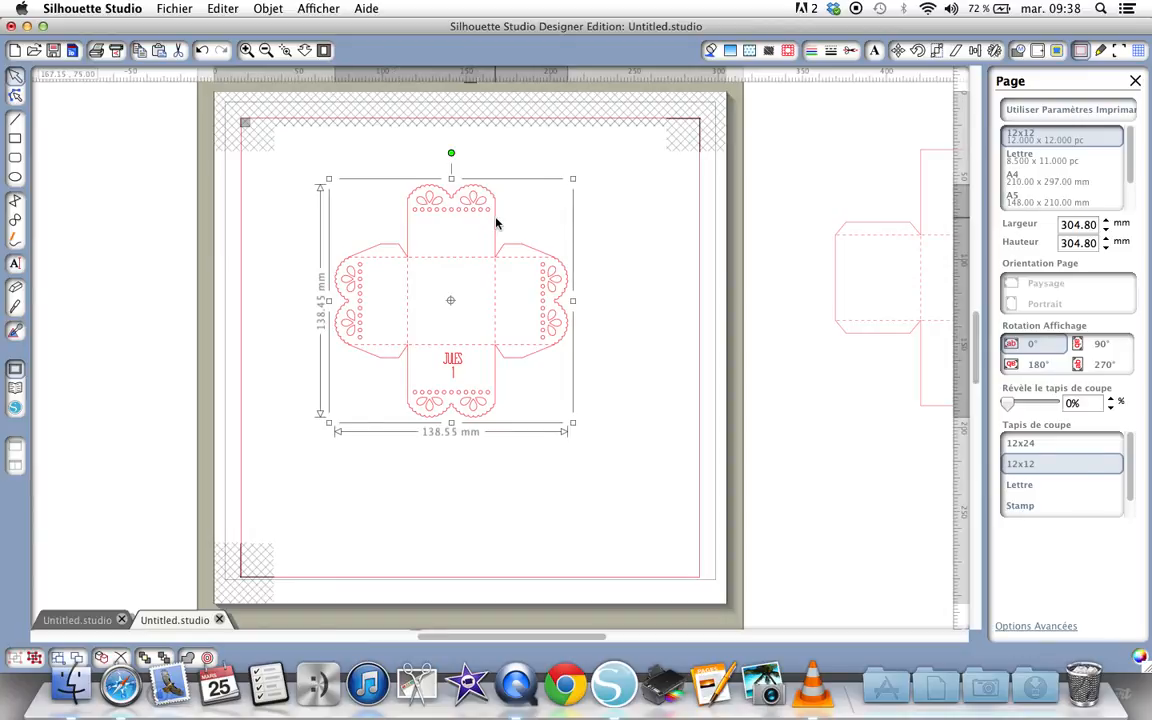
pyautogui.click(851, 52)
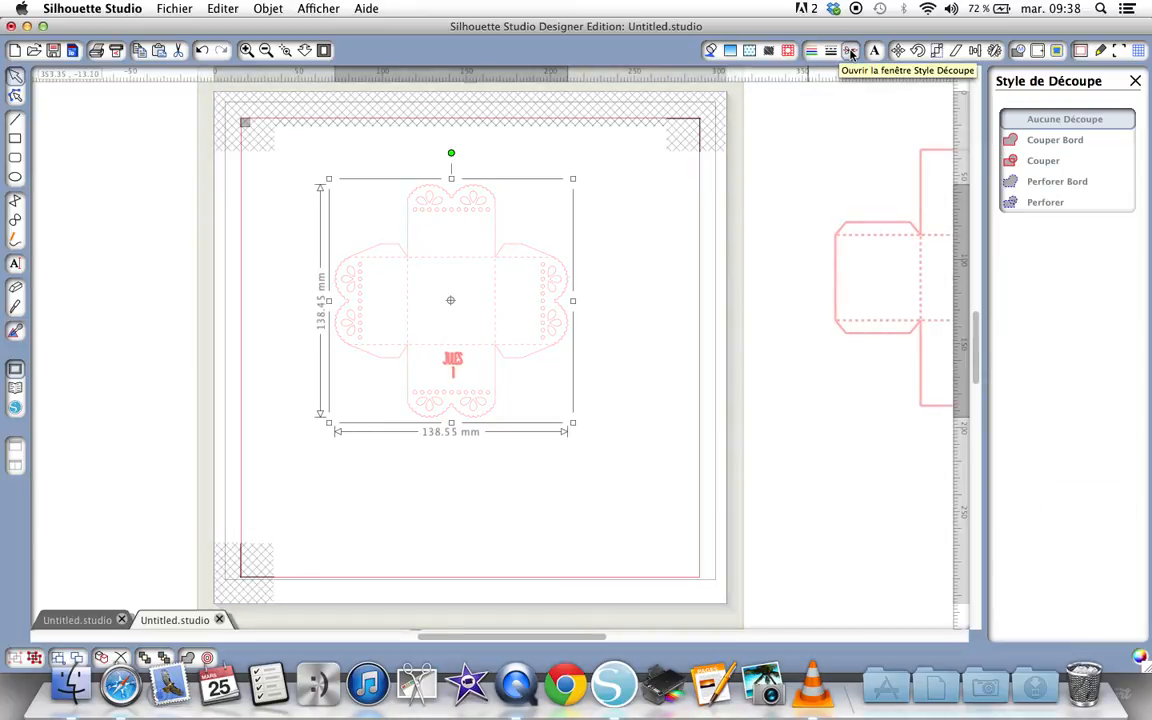
pyautogui.click(1042, 162)
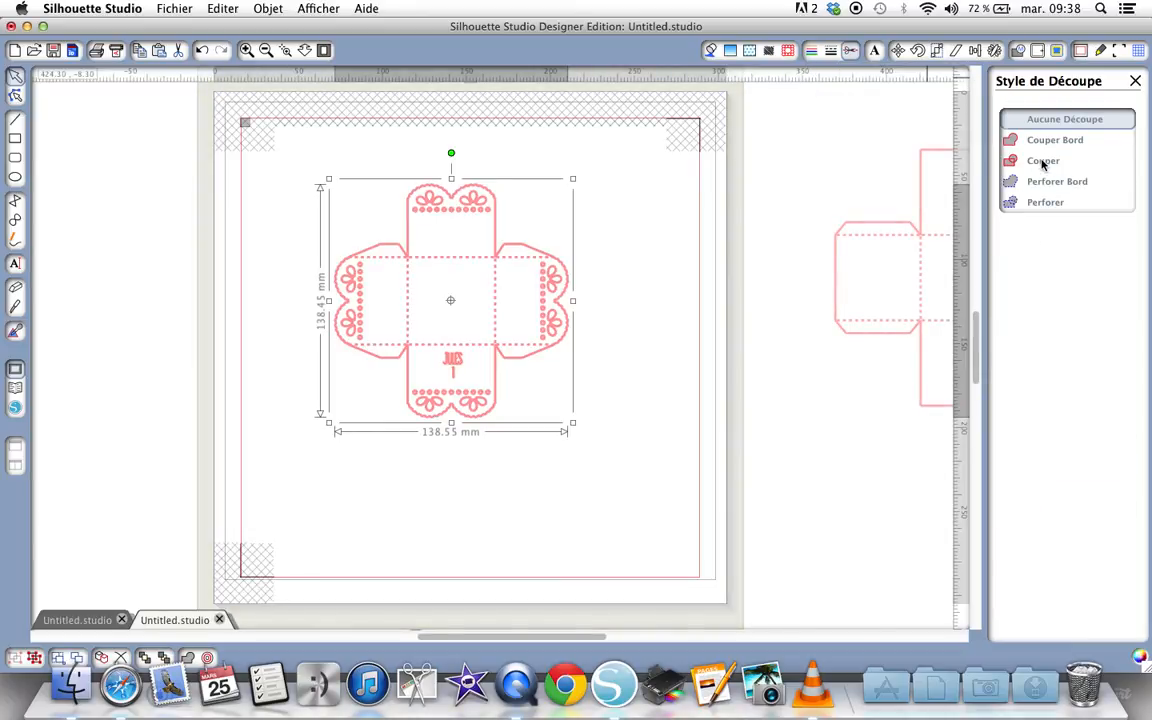
pyautogui.click(562, 497)
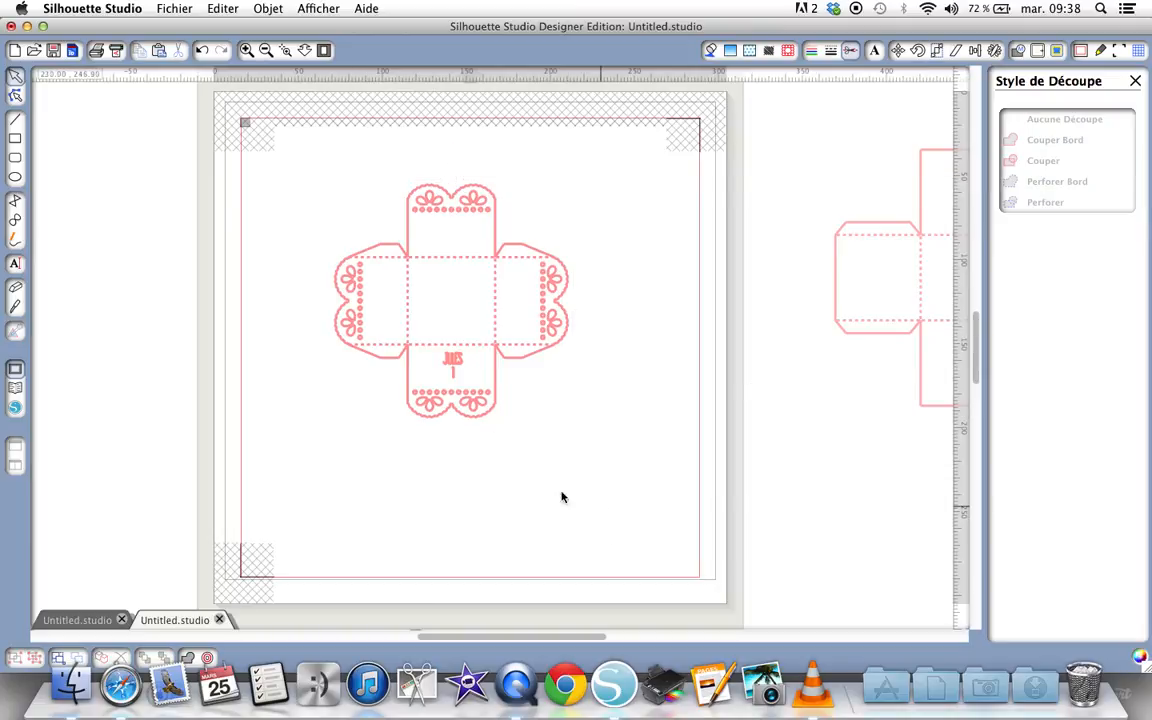
# Step: Set the cut style of the name and number text on the lower flap to Aucune Découpe
pyautogui.click(453, 362)
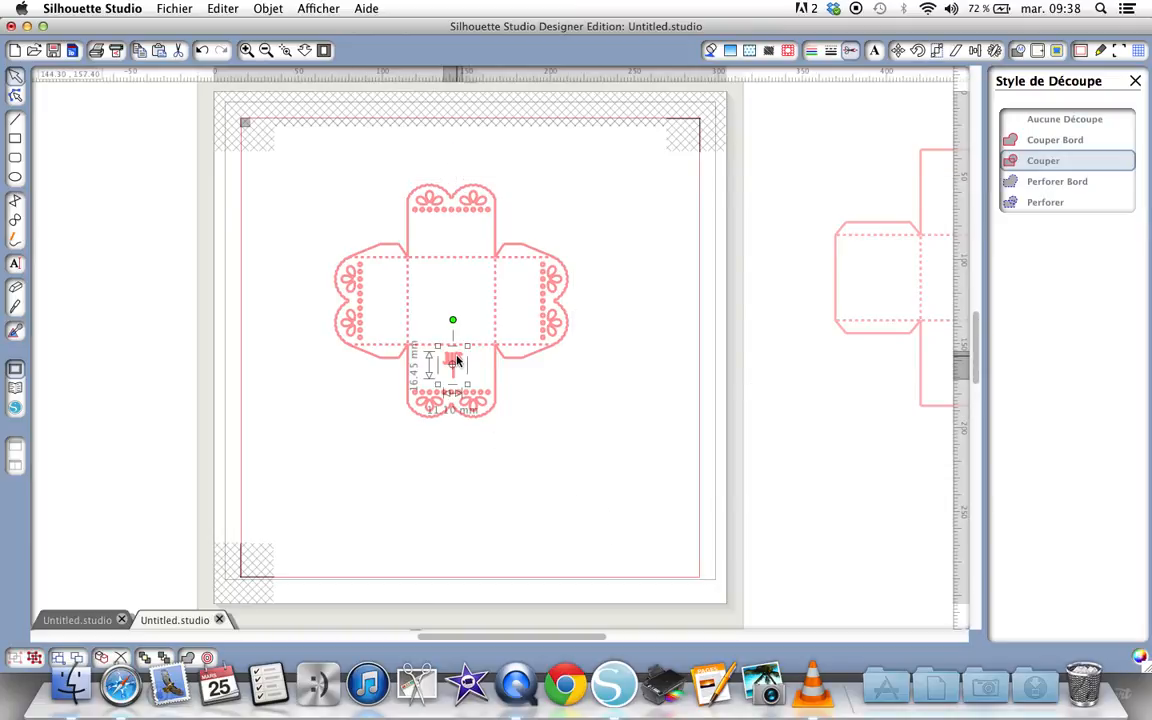
pyautogui.click(1061, 121)
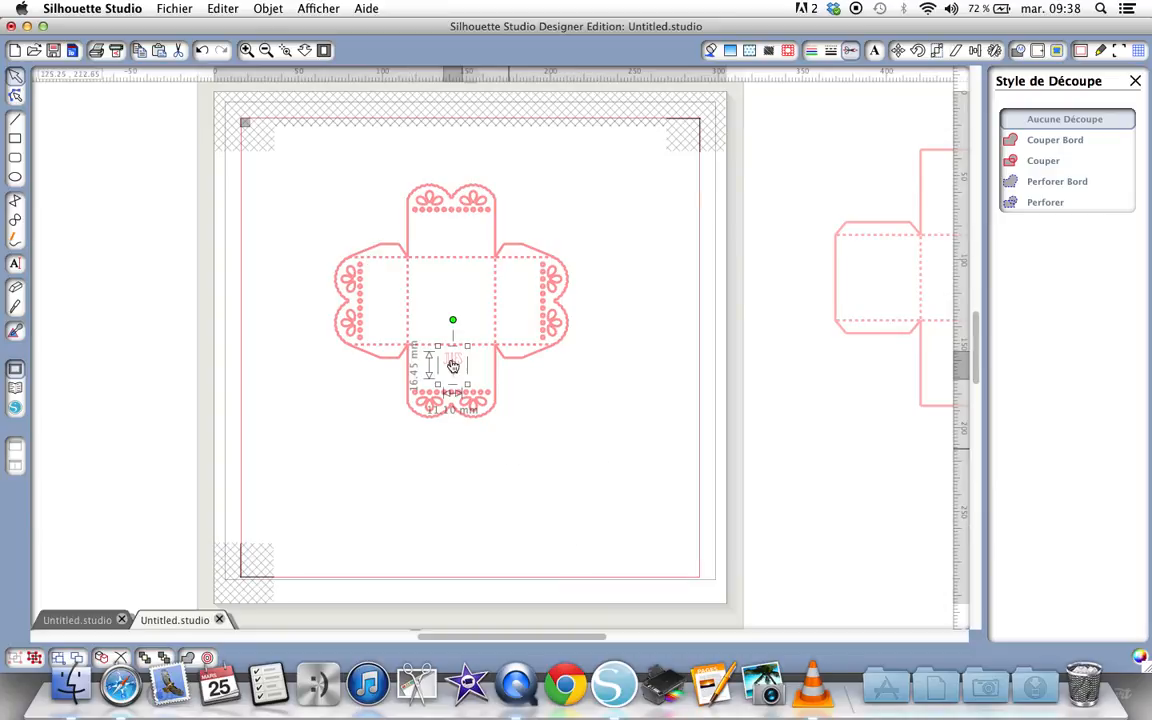
pyautogui.click(606, 436)
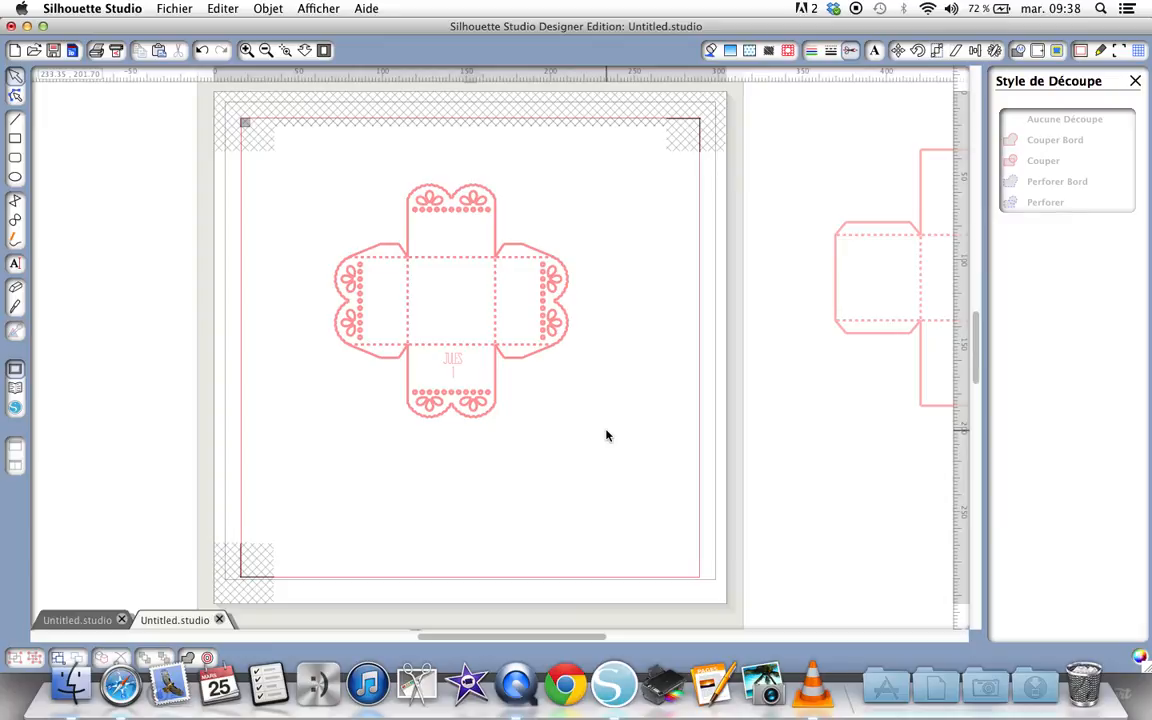